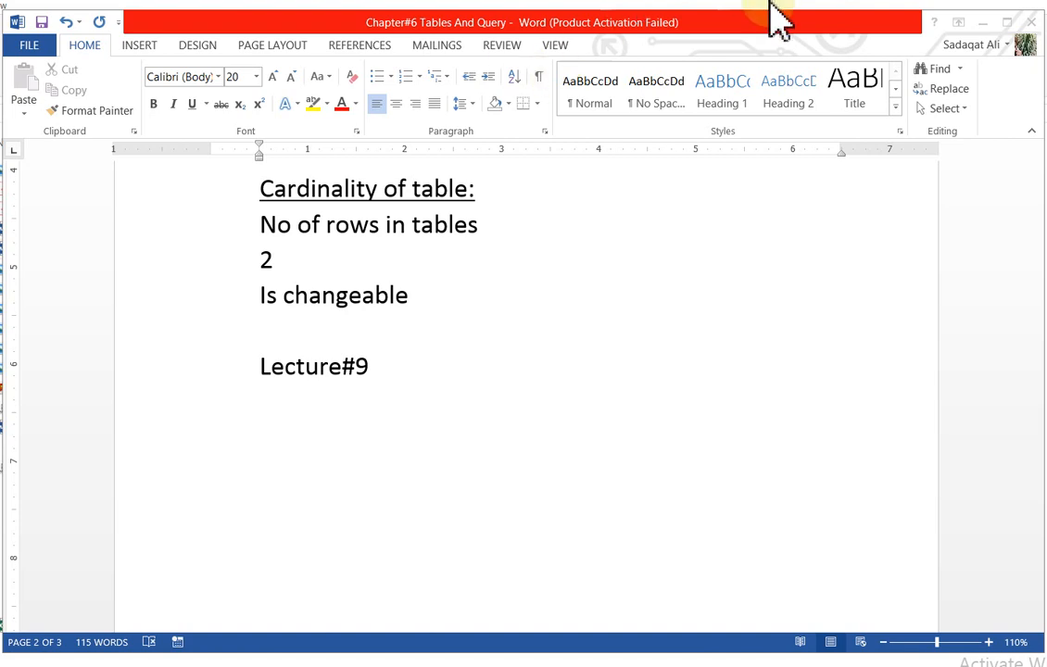
Add the heading "Table View" on the line below "Lecture#9"
click(422, 399)
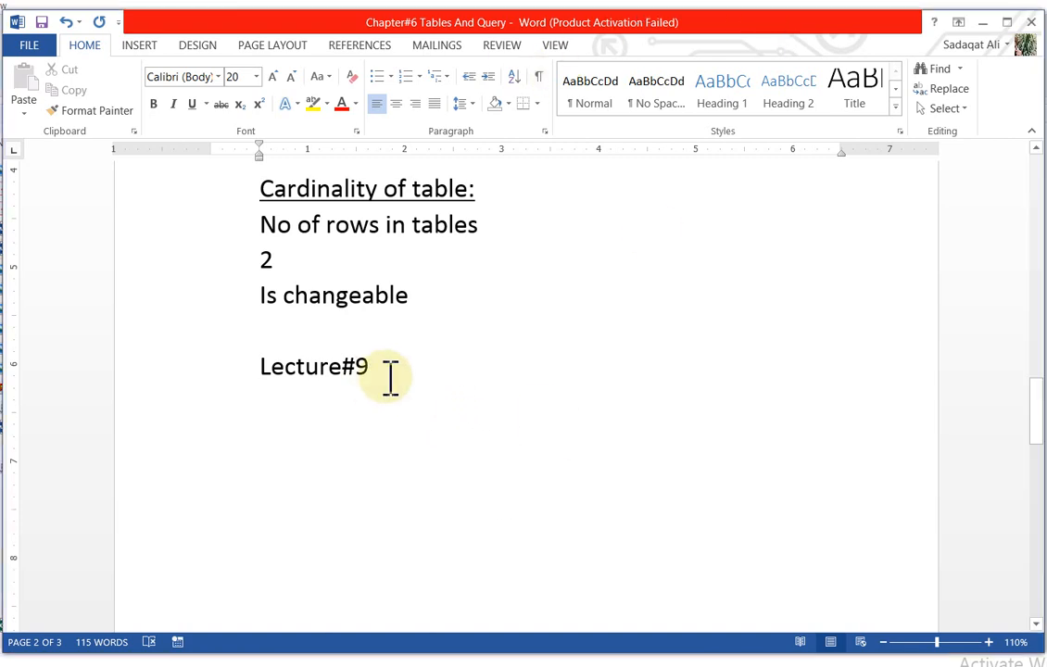
text(View)
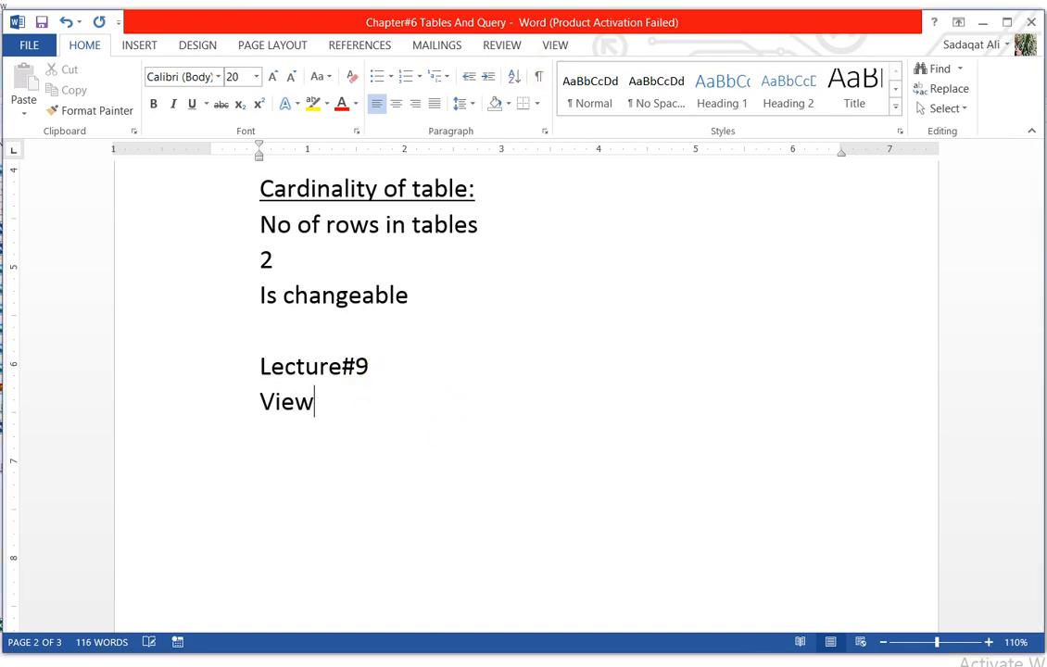
click(261, 401)
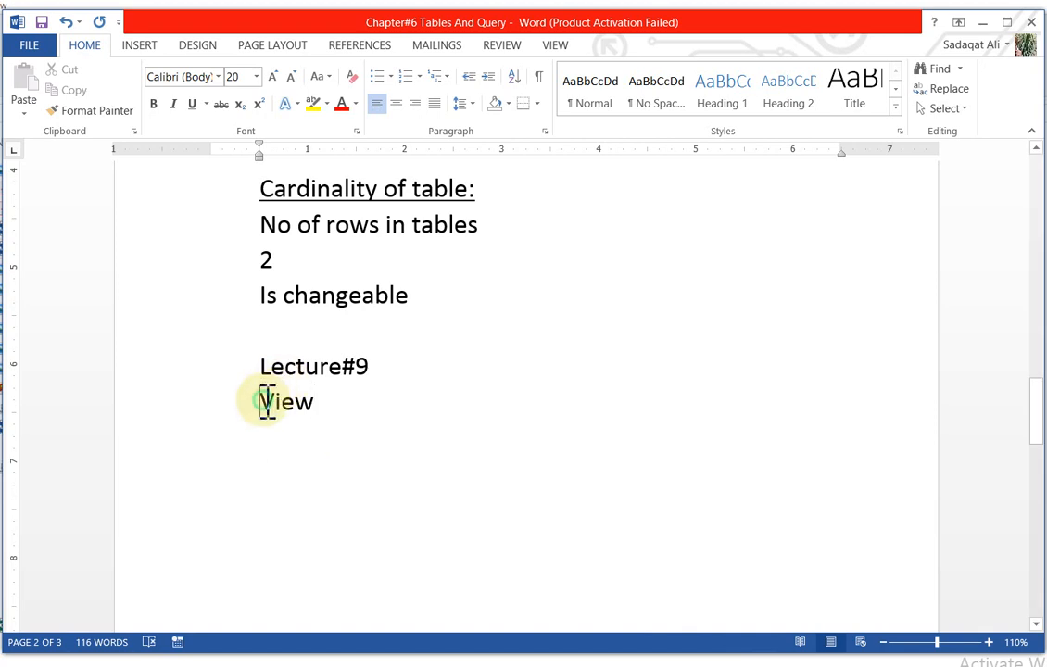
text(Table)
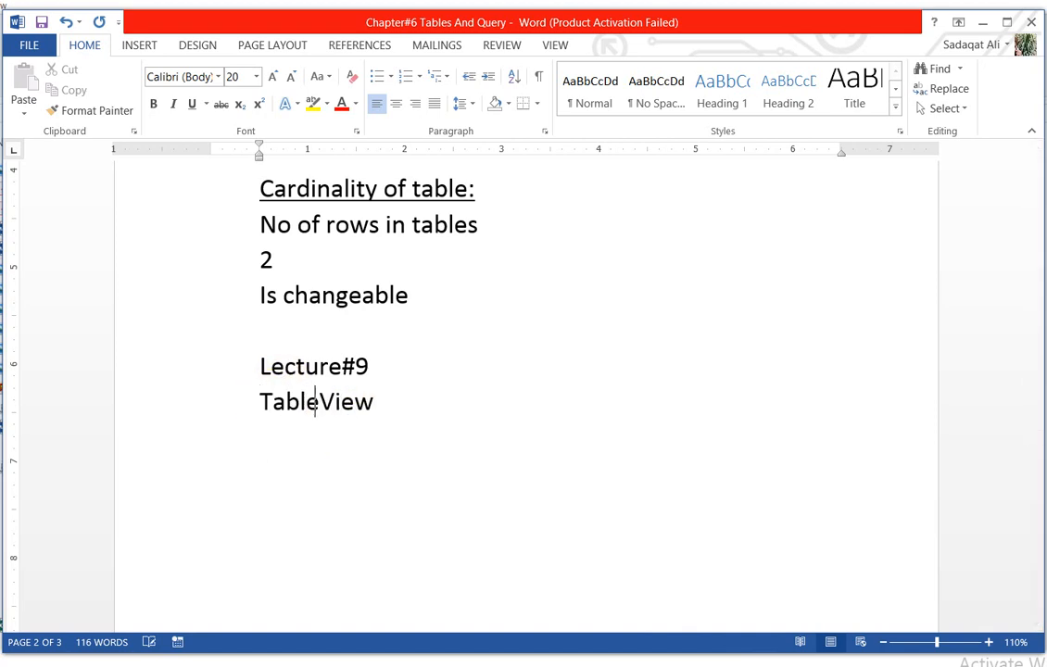
click(397, 395)
Below the "Table View" heading, add three separate lines reading "2 types", "Datasheet" and "Design"
key(Return)
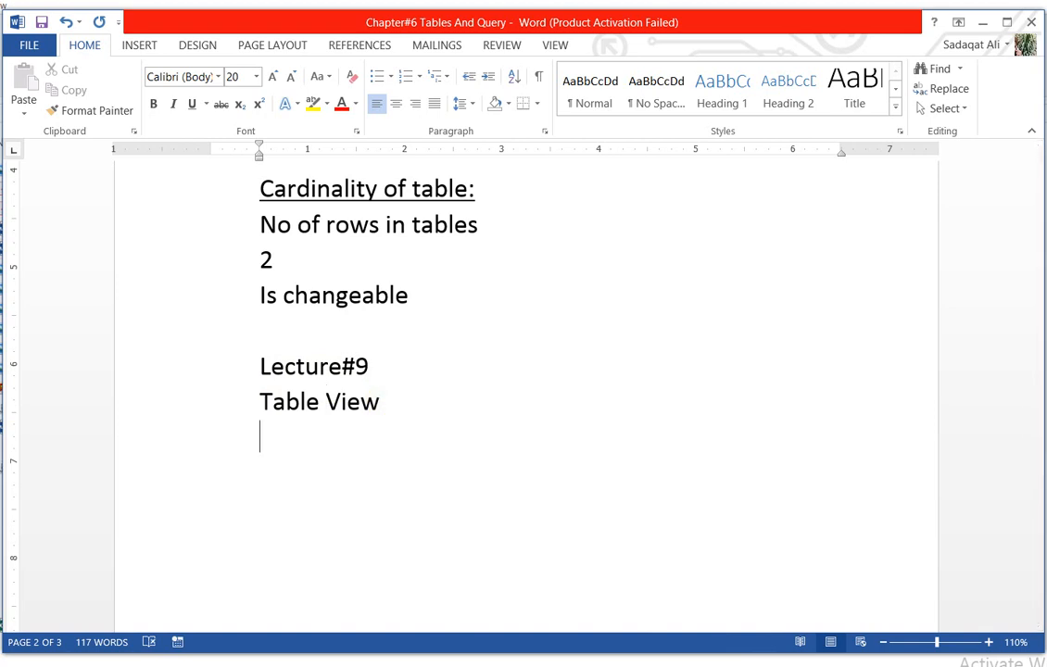
text(2 types)
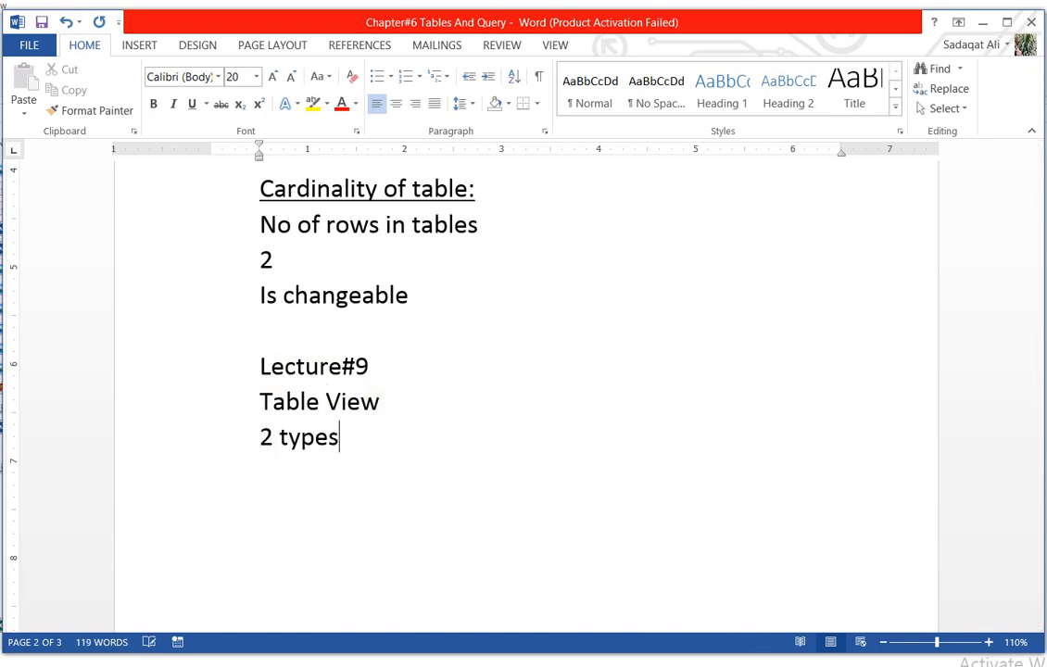
key(Return)
text(Datasheet)
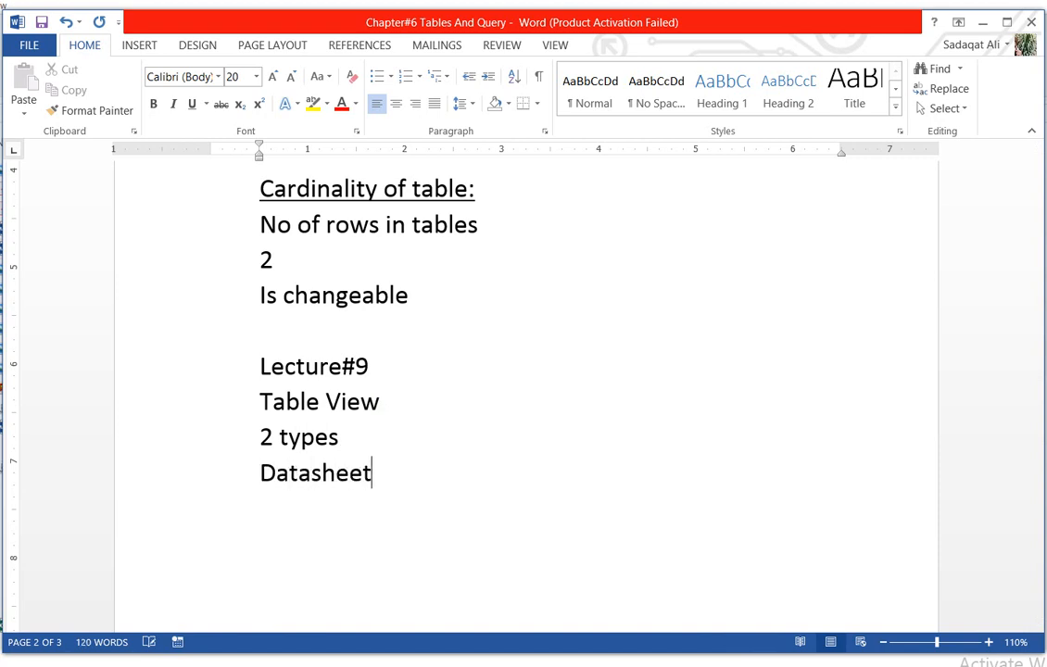
key(Return)
text(Design)
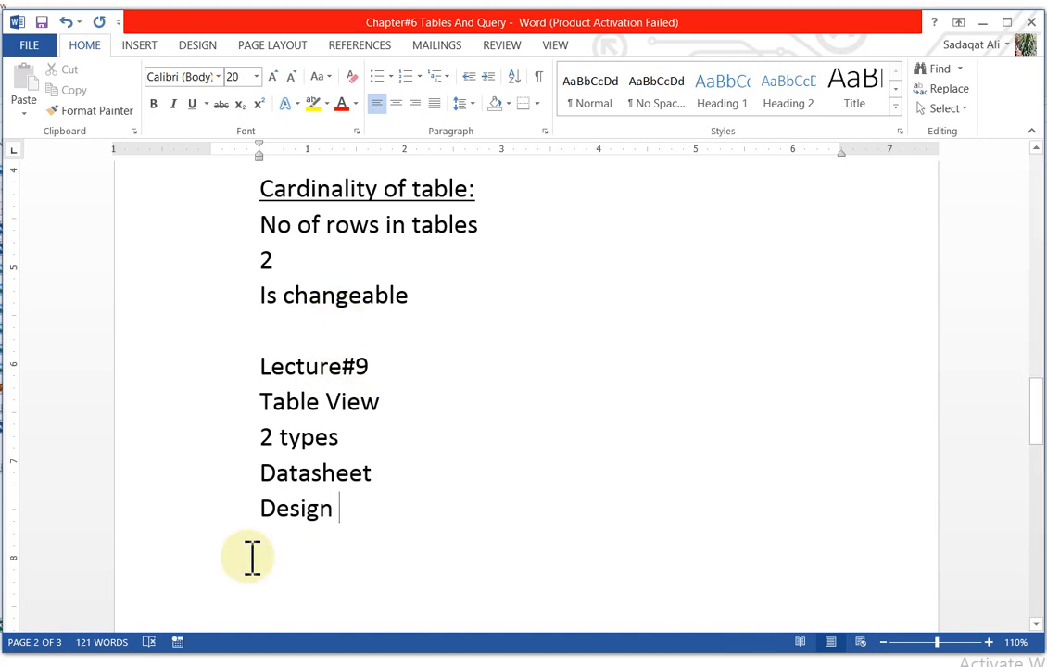
Make the word "Design" bold and underlined, and start a new line below it
drag(263, 508, 394, 496)
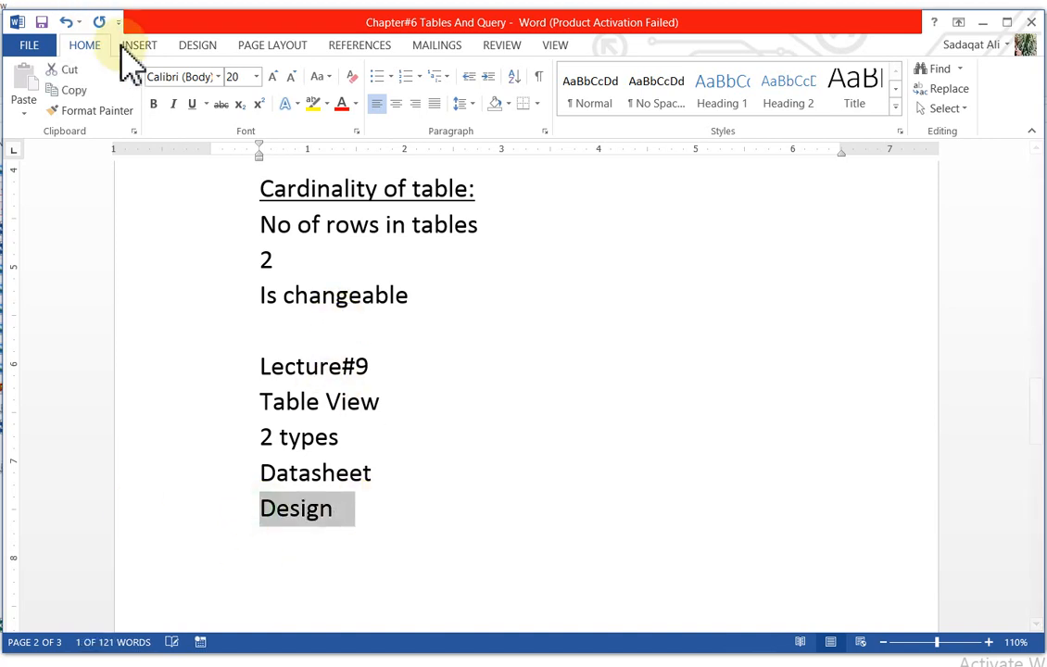
click(152, 102)
click(192, 103)
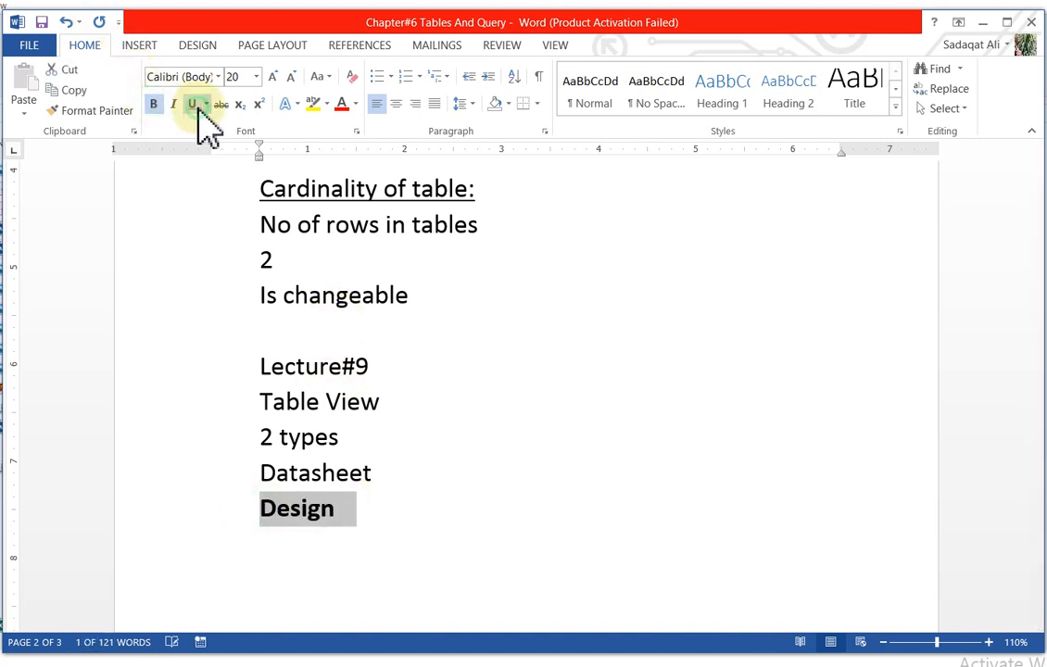
click(339, 512)
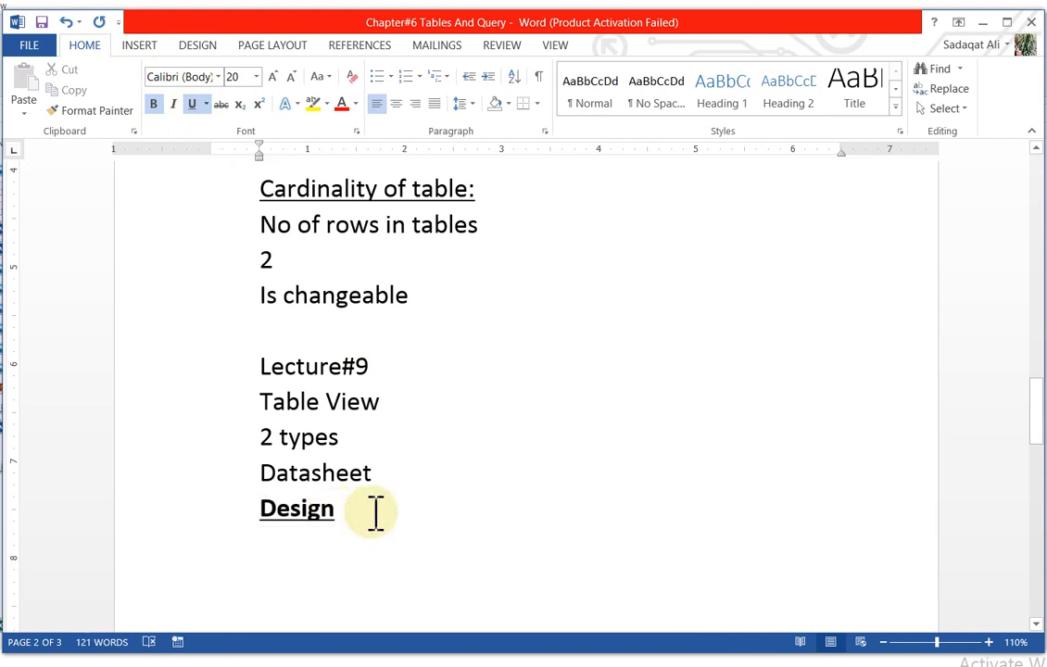
key(Return)
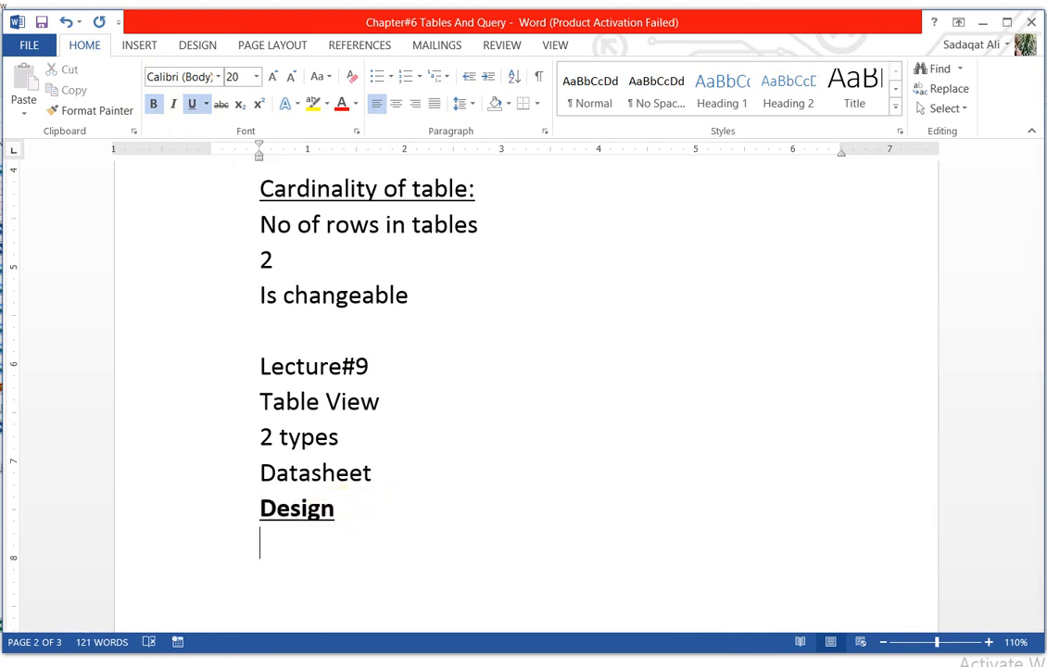
text(name)
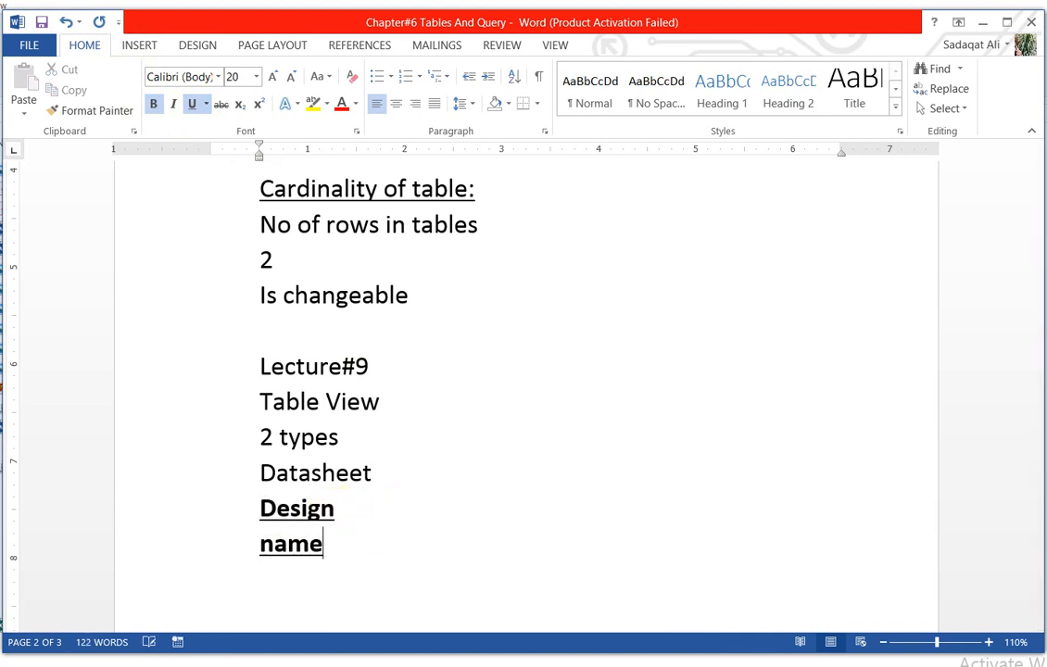
key(BackSpace)
key(BackSpace)
key(BackSpace)
key(BackSpace)
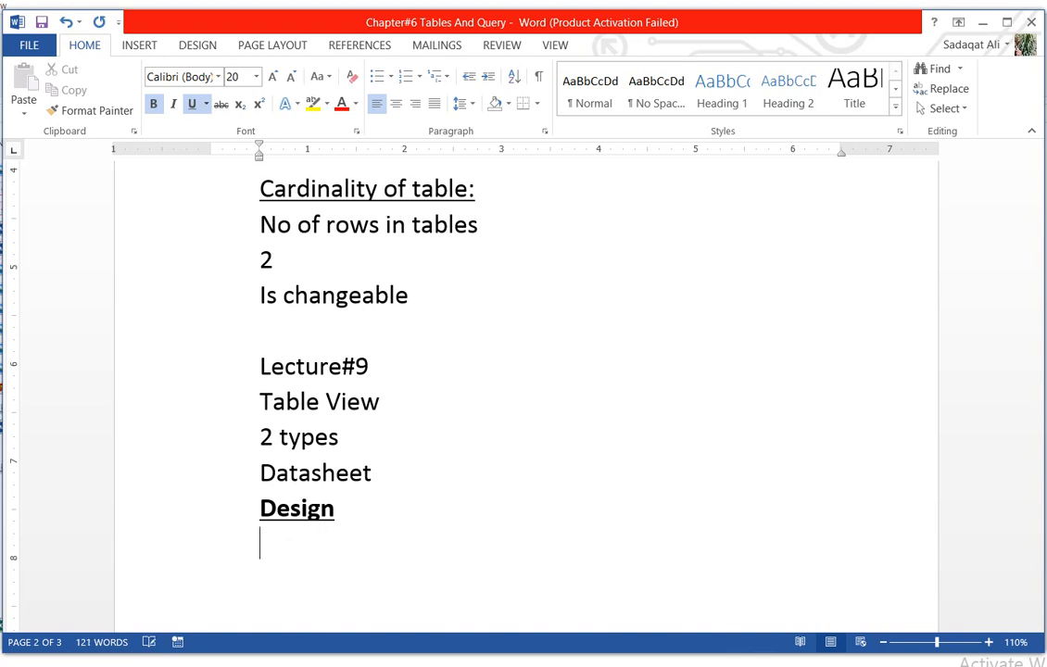
Turn off bold and underline and write "Specify name" on the line under the Design heading
key(ctrl+u)
key(ctrl+b)
text(s)
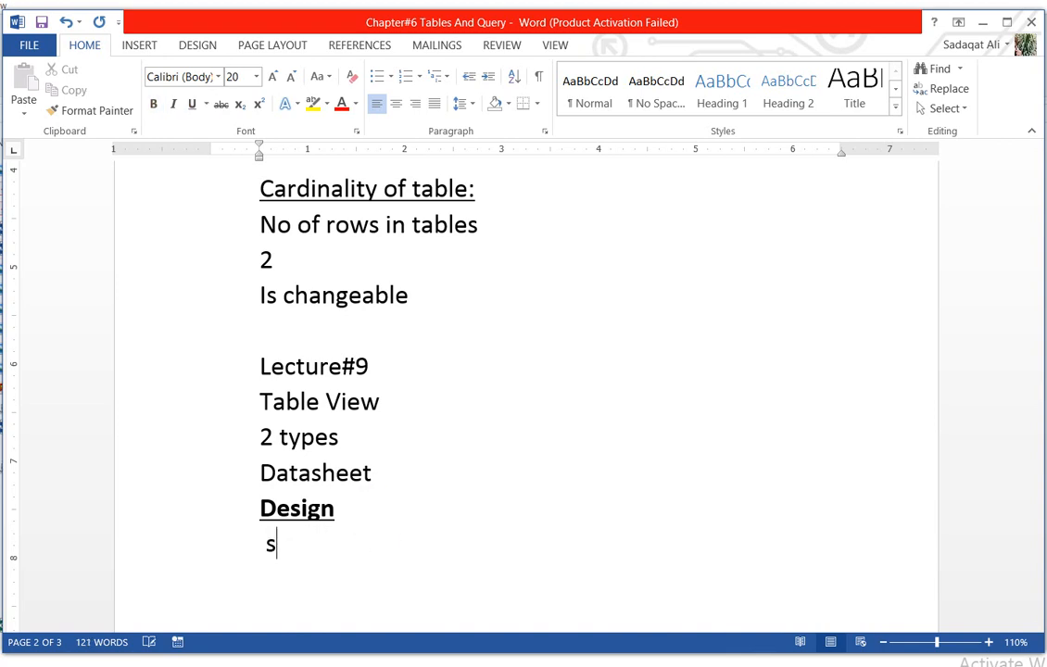
key(BackSpace)
text(specify )
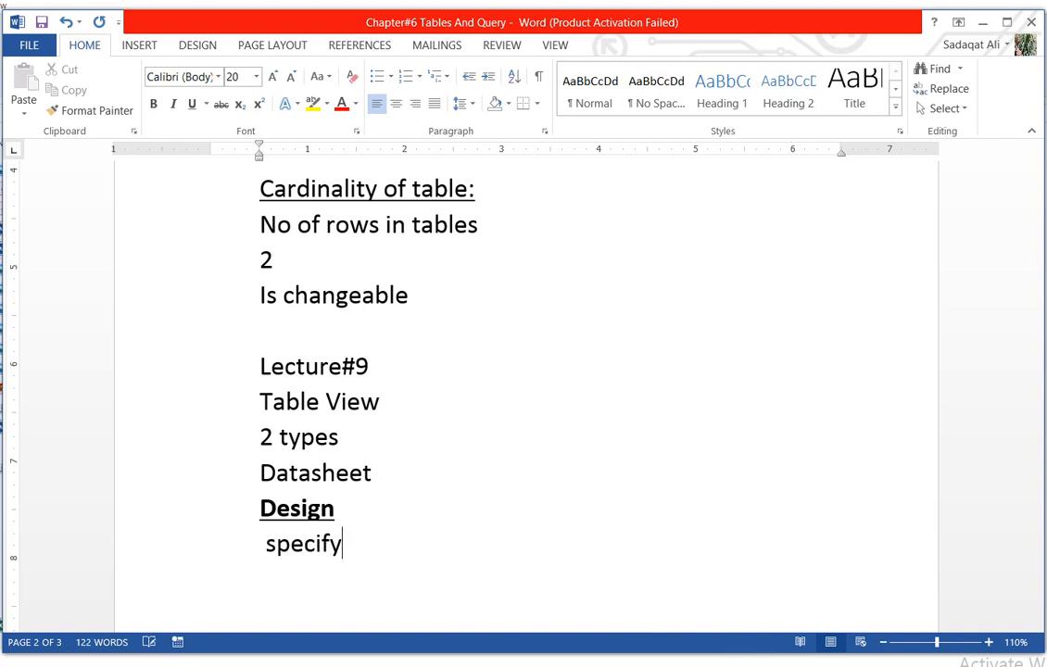
text(name)
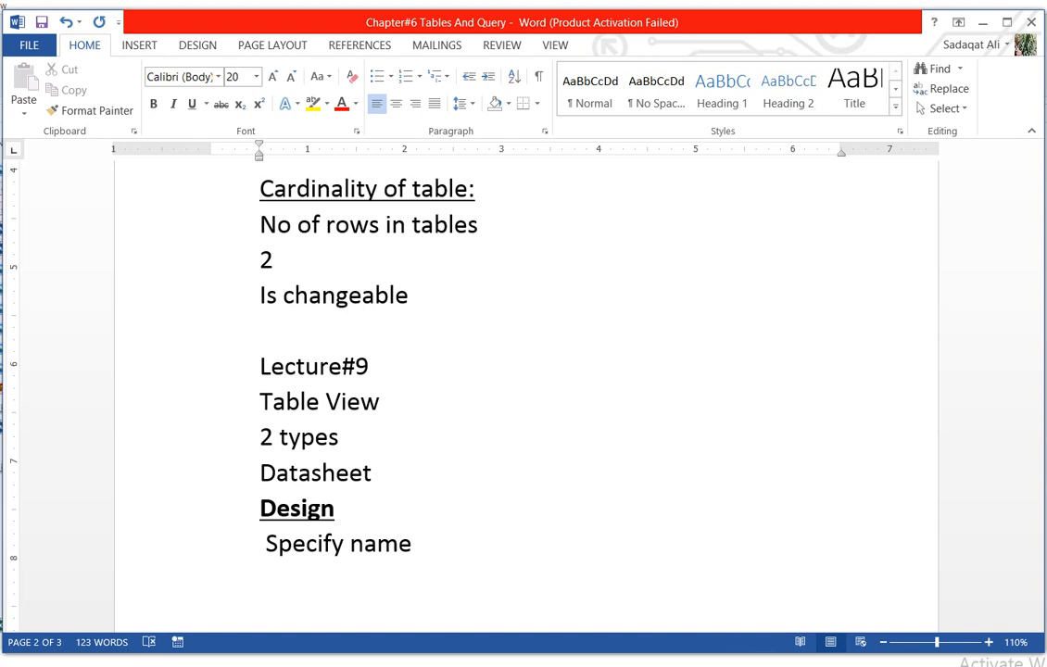
Add the lines "data type" and "description" below "Specify name"
key(Return)
text(data )
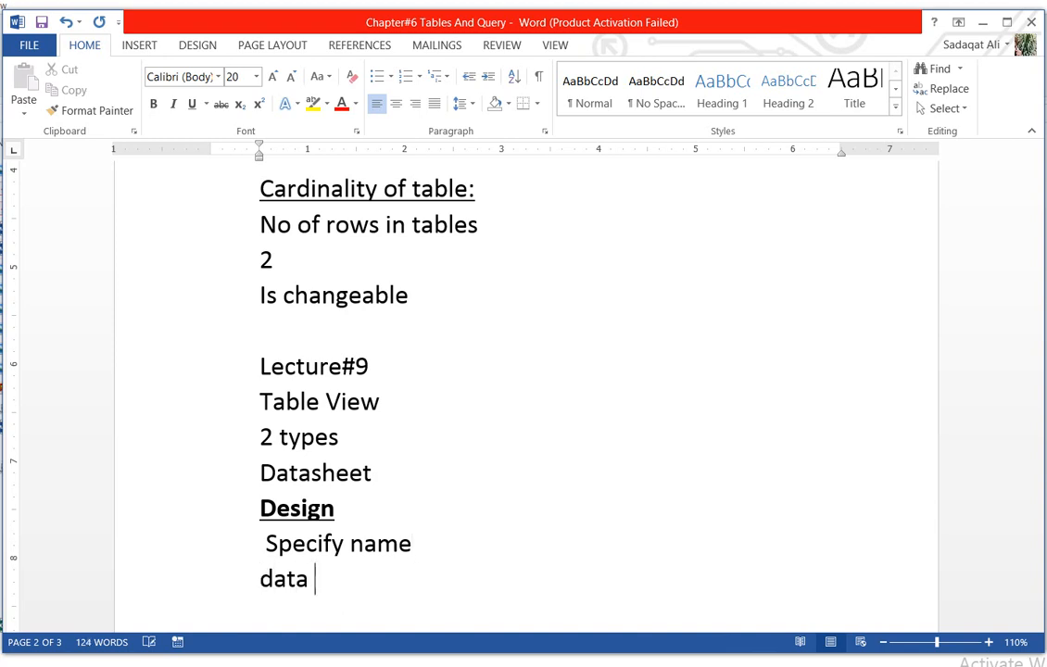
text(typ)
key(BackSpace)
text(ype)
key(Return)
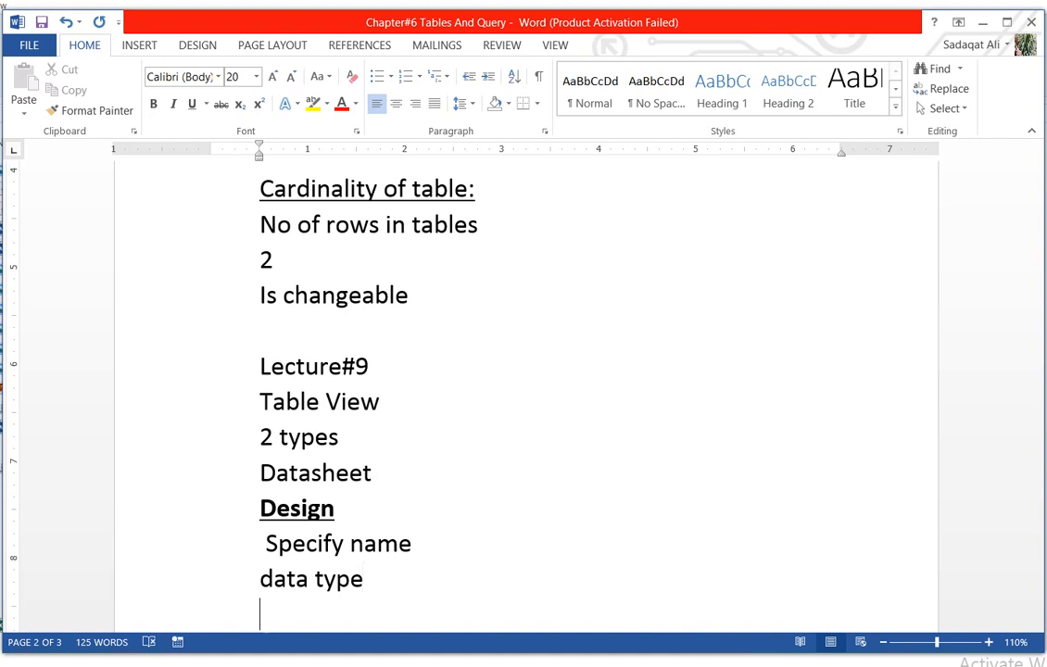
text(descri)
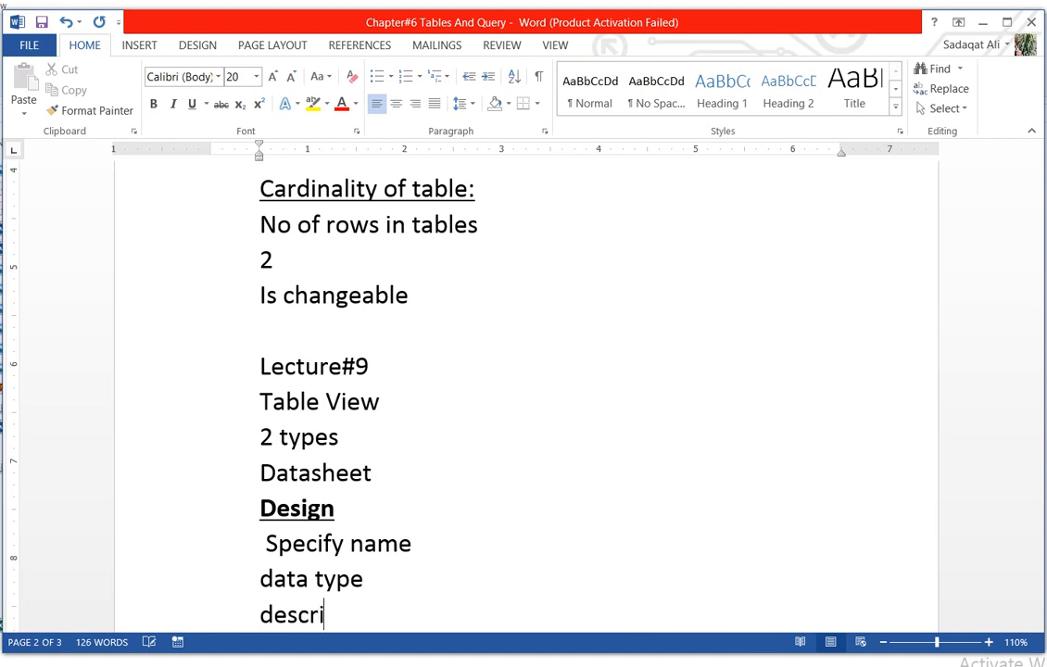
text(ption)
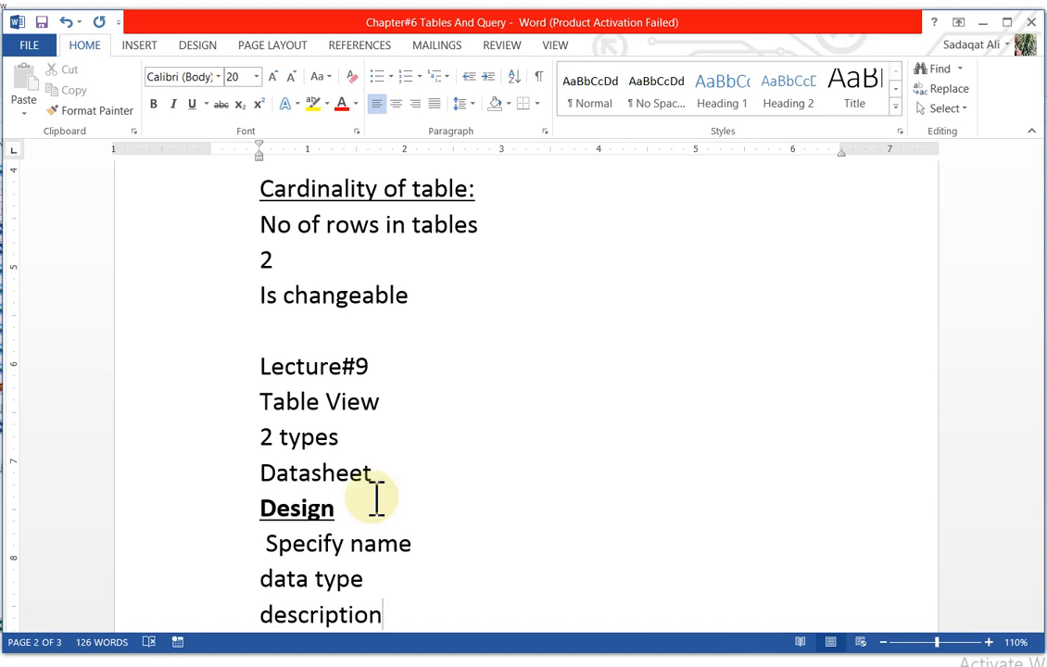
Add tab-aligned examples beside the first two Design items: "roll#" for Specify name and "Numeric" for data type
click(440, 548)
key(Tab)
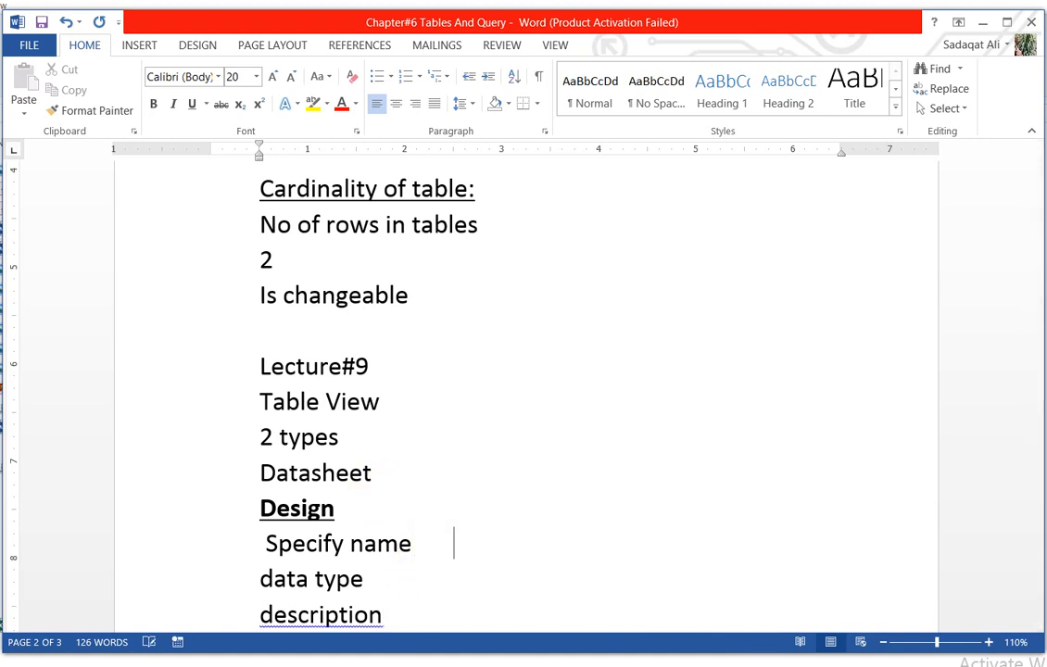
text(roll#)
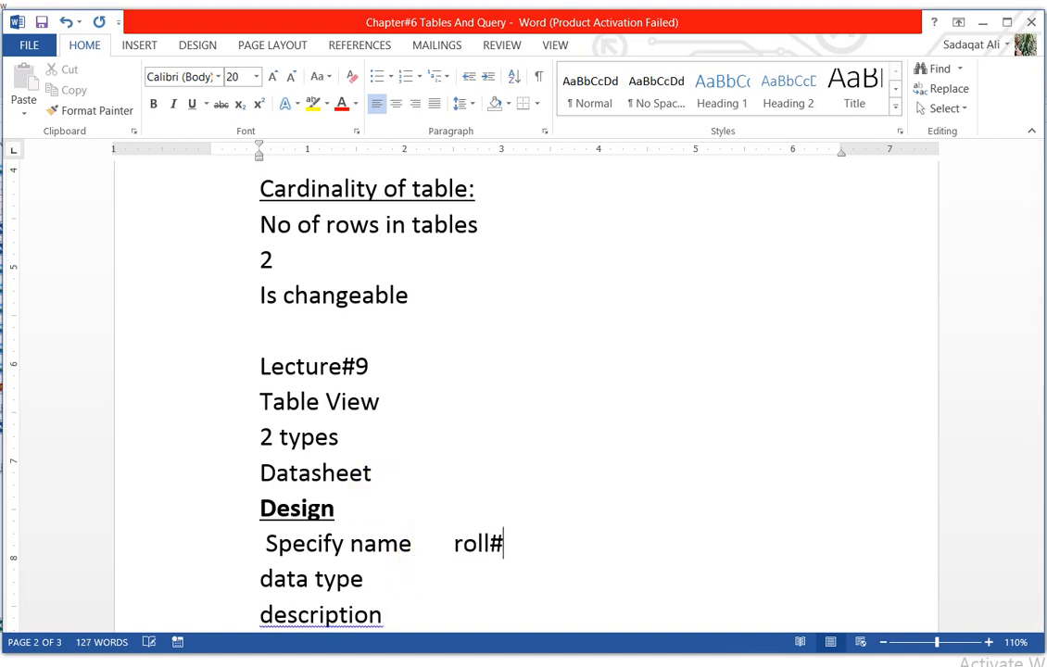
click(385, 582)
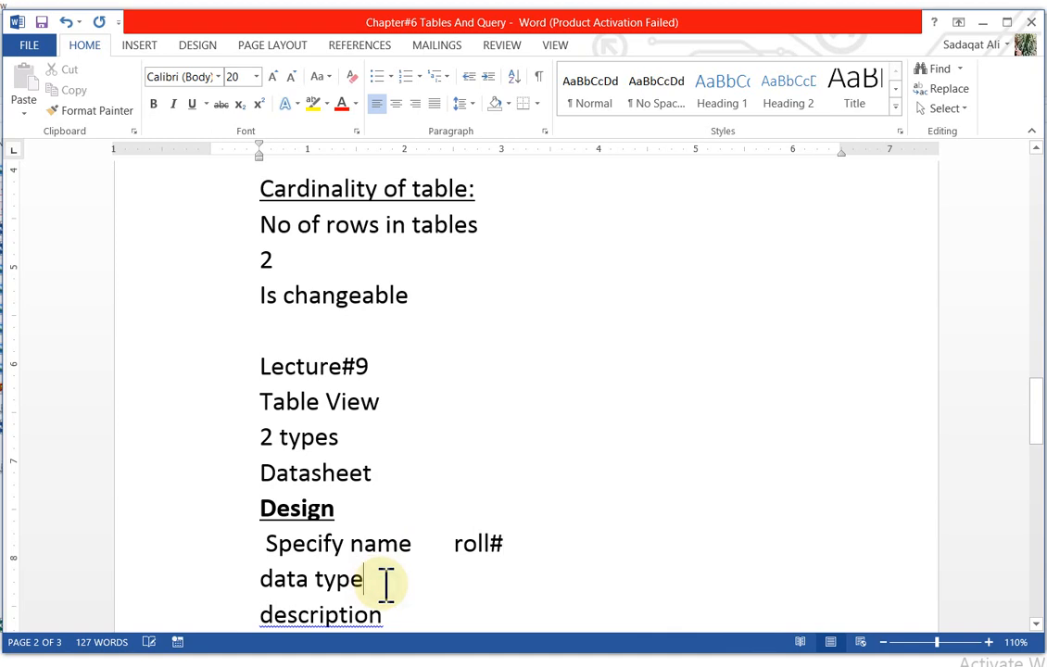
key(Tab)
key(Tab)
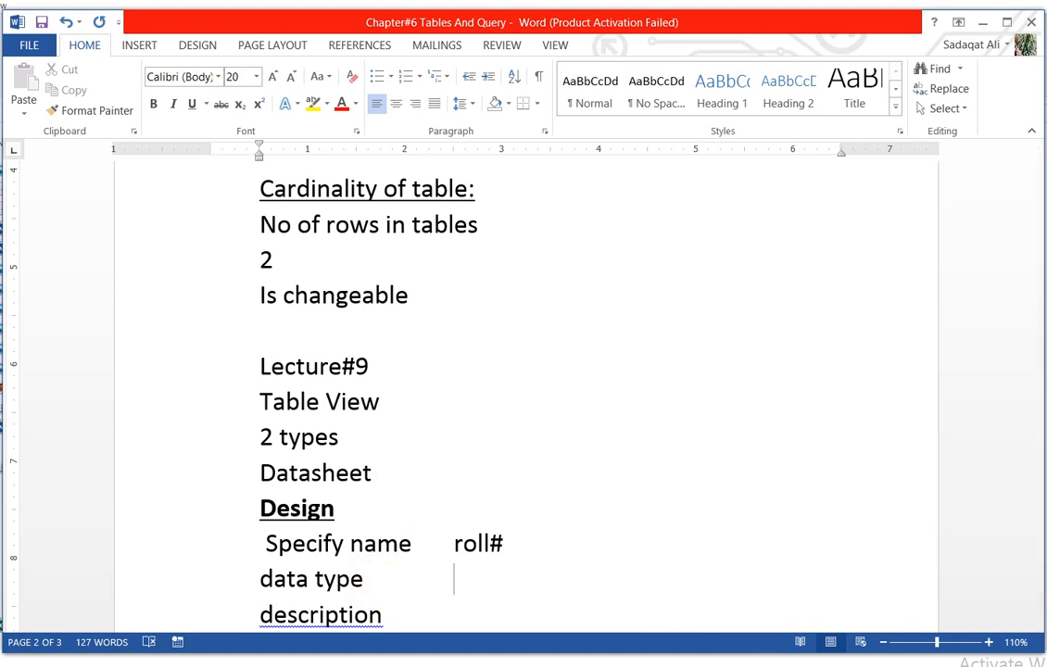
text(Numeric)
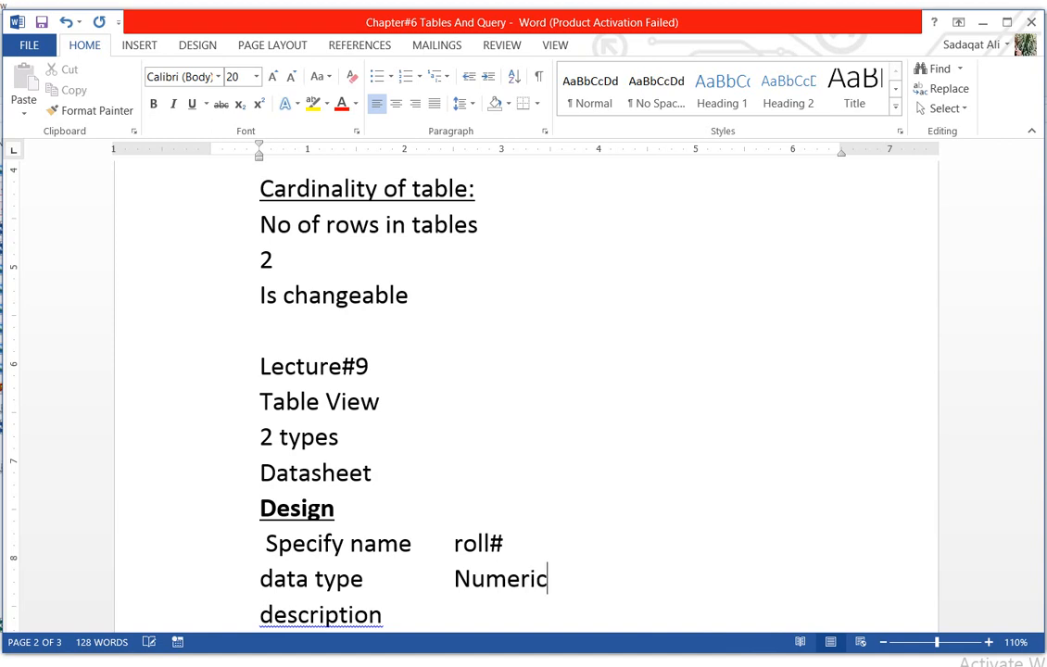
Add the tab-aligned example "It contains the roll number of class" beside the description item, with "12" on the following line
click(451, 614)
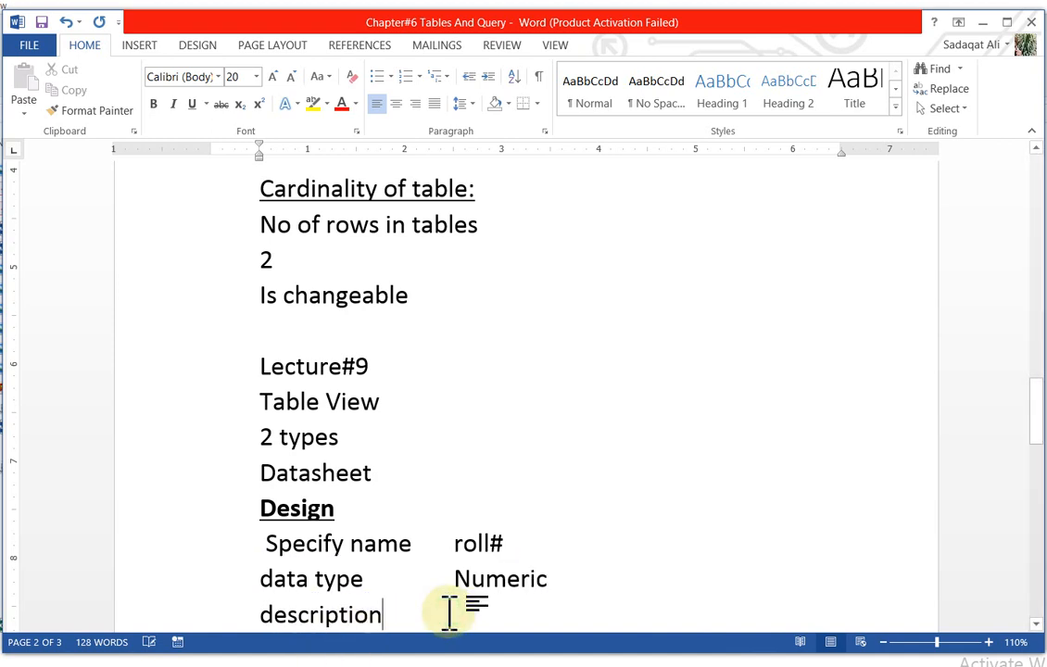
key(Tab)
key(Tab)
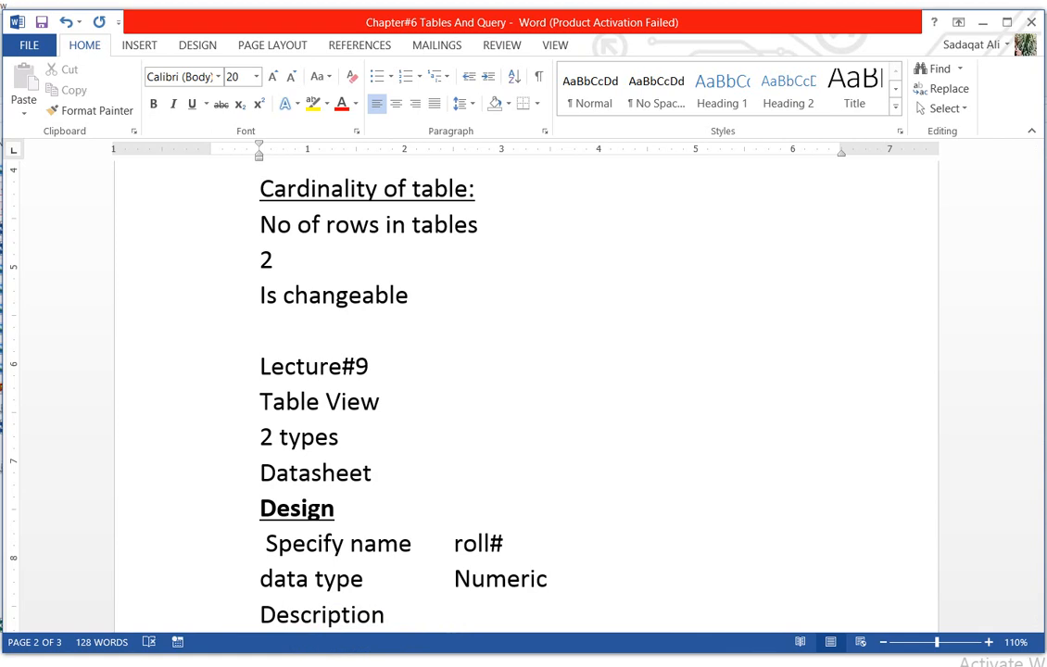
text(It contains th)
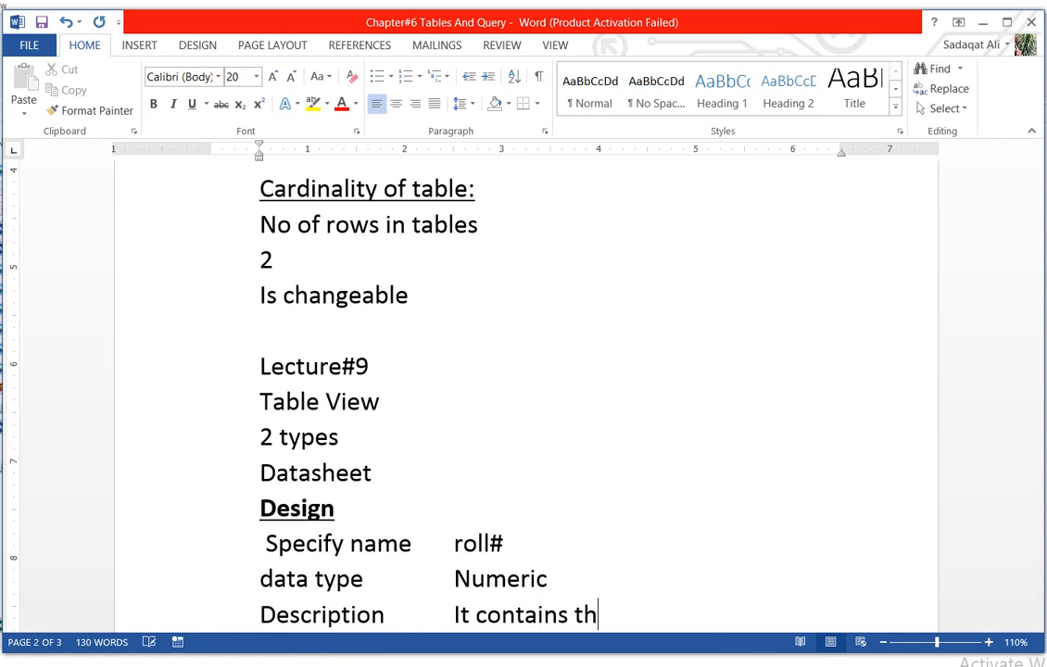
text(e roll)
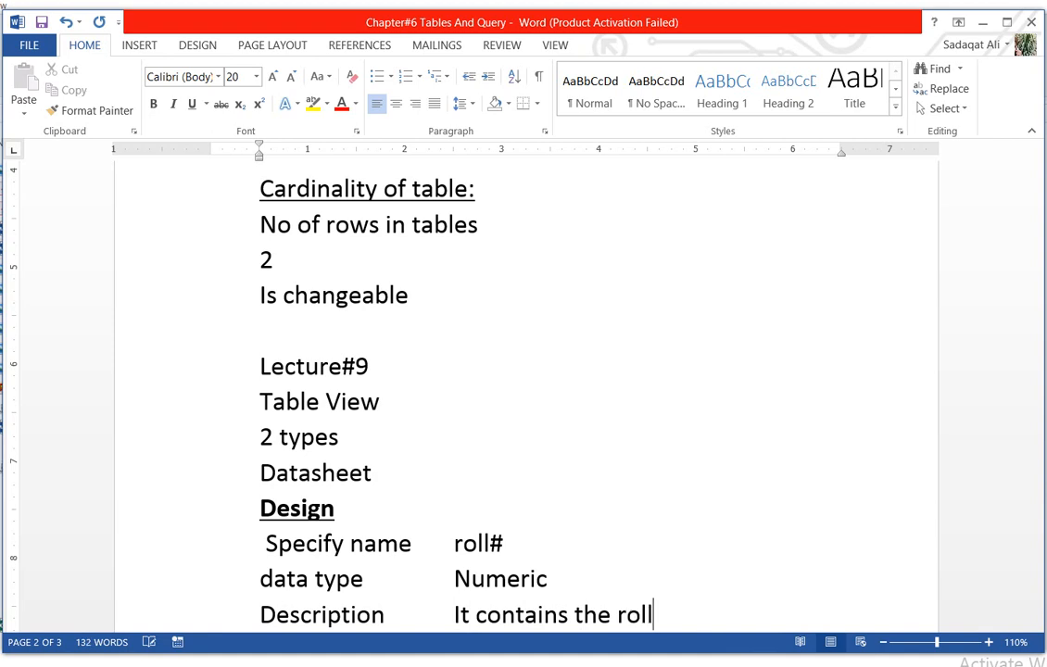
text( numb)
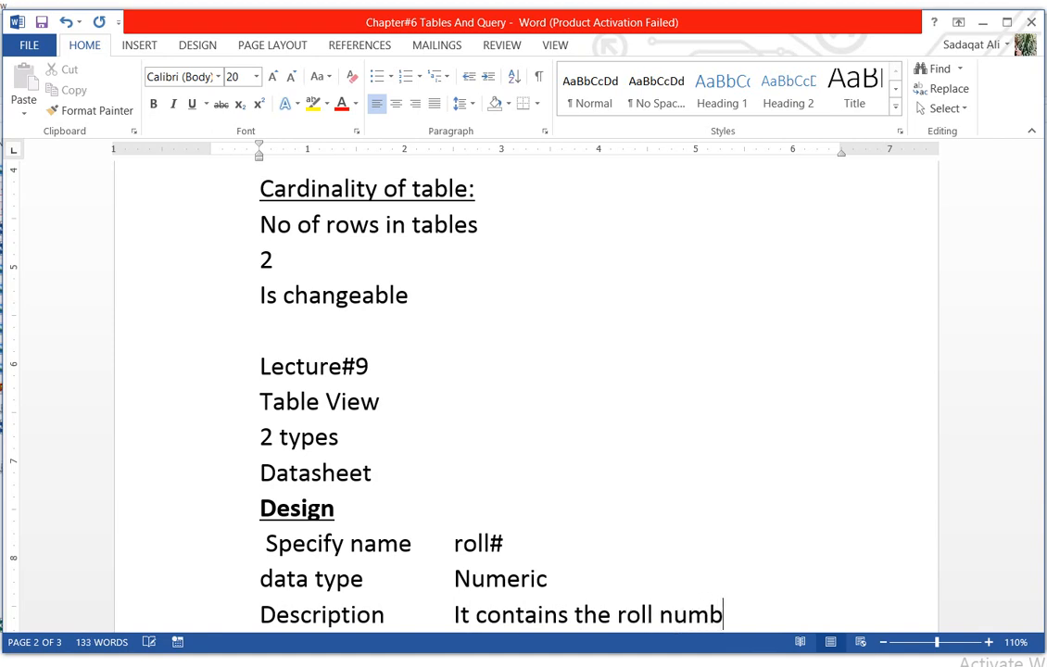
text(er of class)
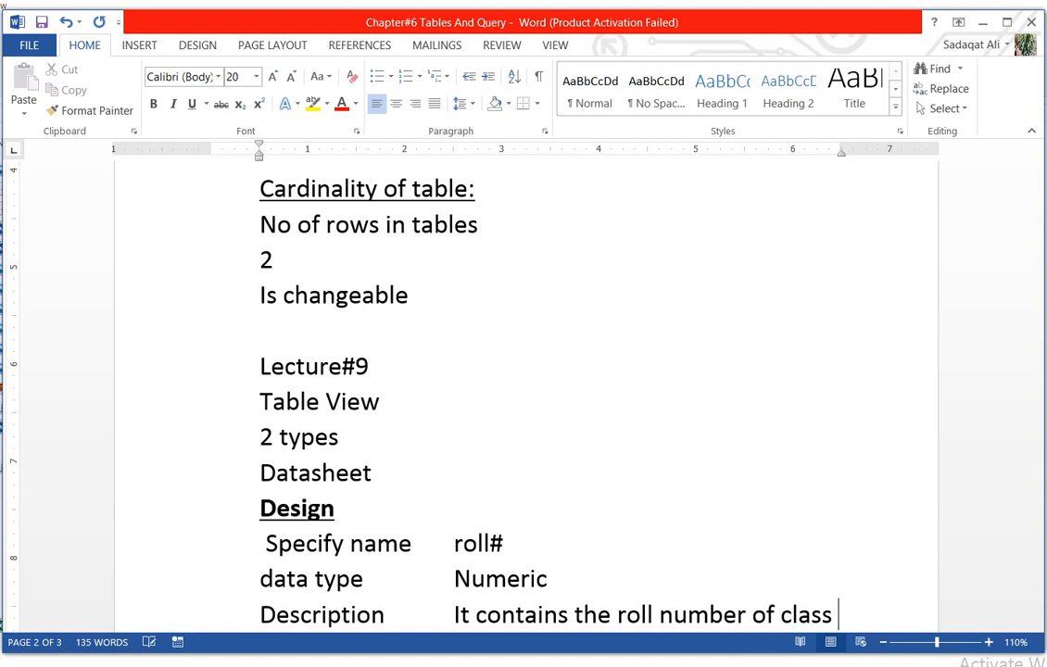
key(Return)
text(12)
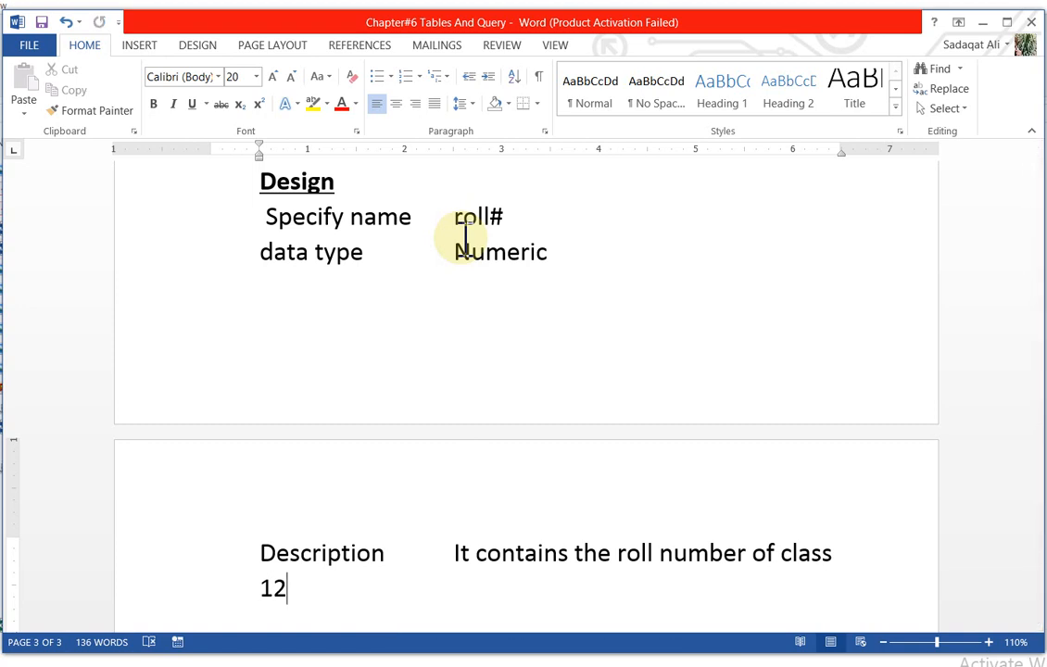
Add a "Primary Key:" line below the description example and make it bold
key(Return)
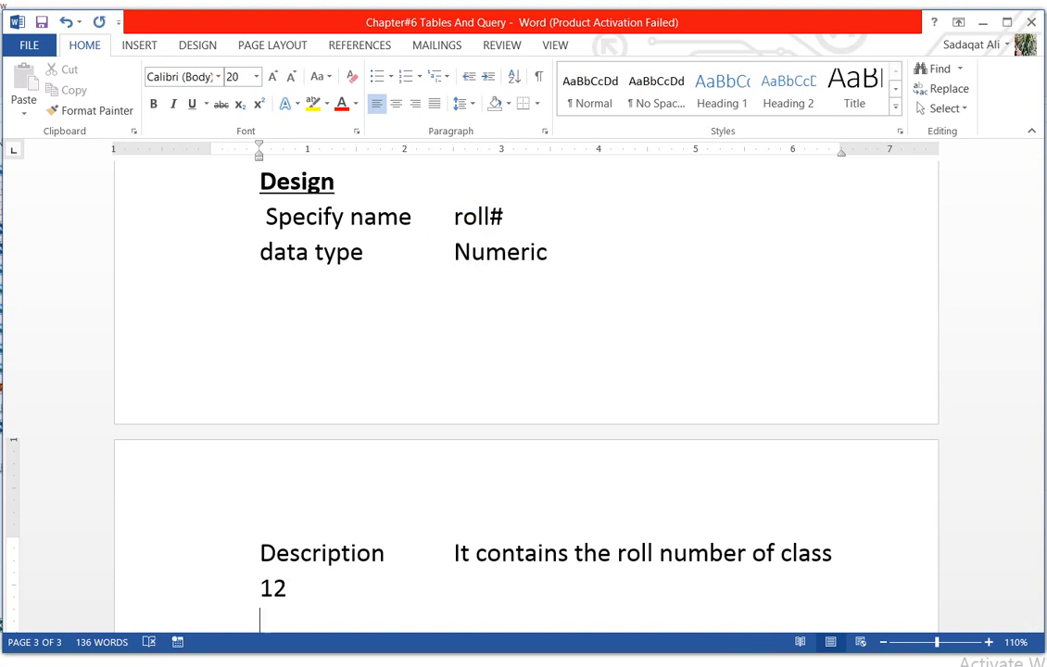
text(Primary )
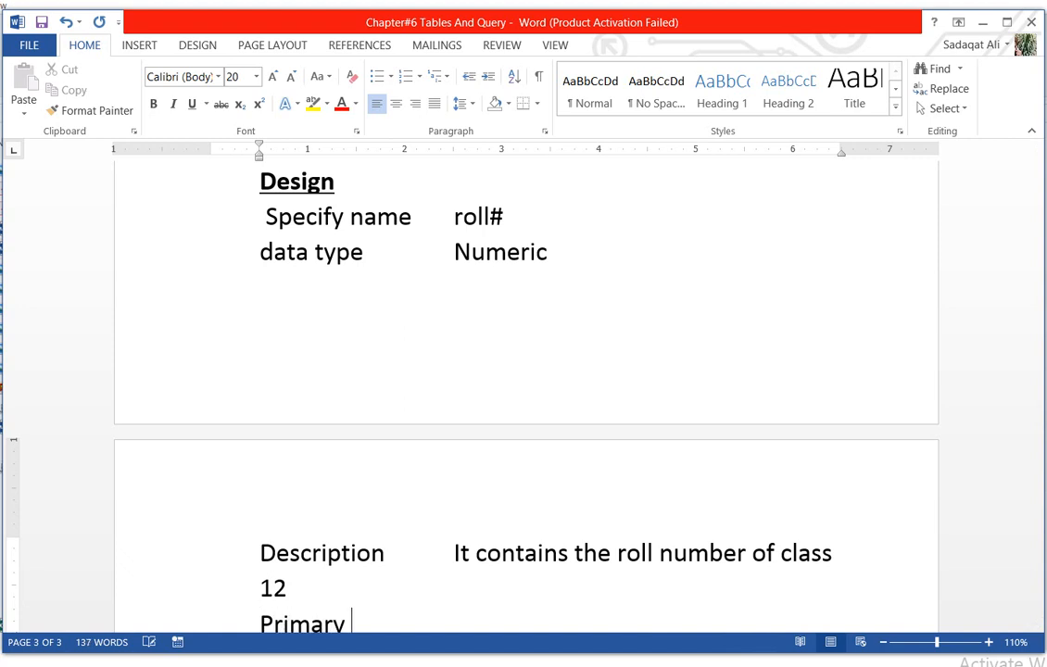
text(Key:)
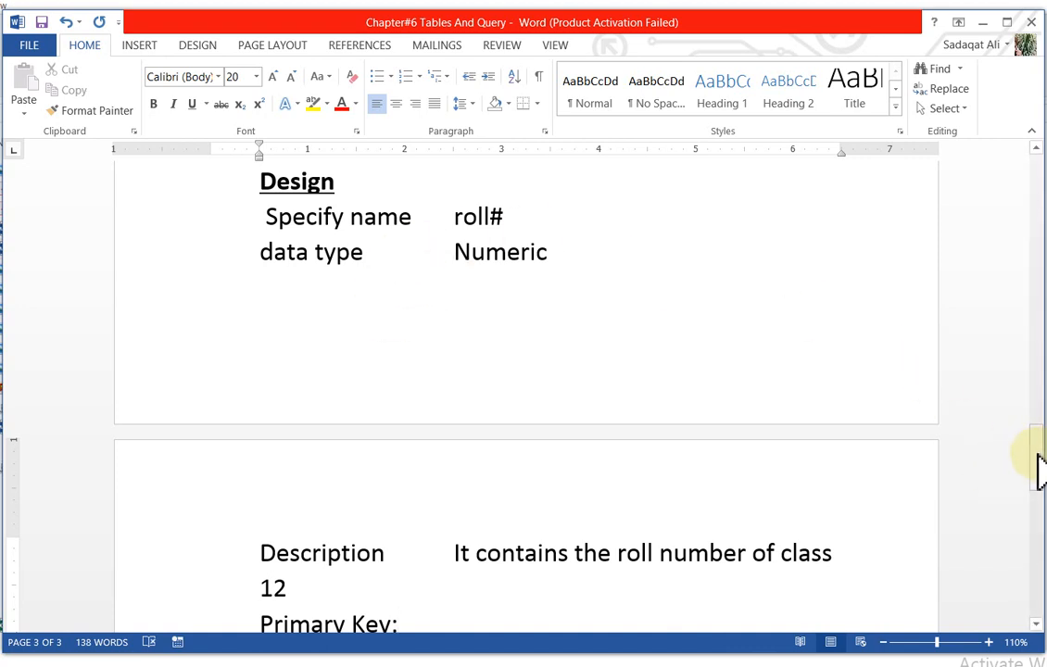
drag(1038, 468, 1037, 509)
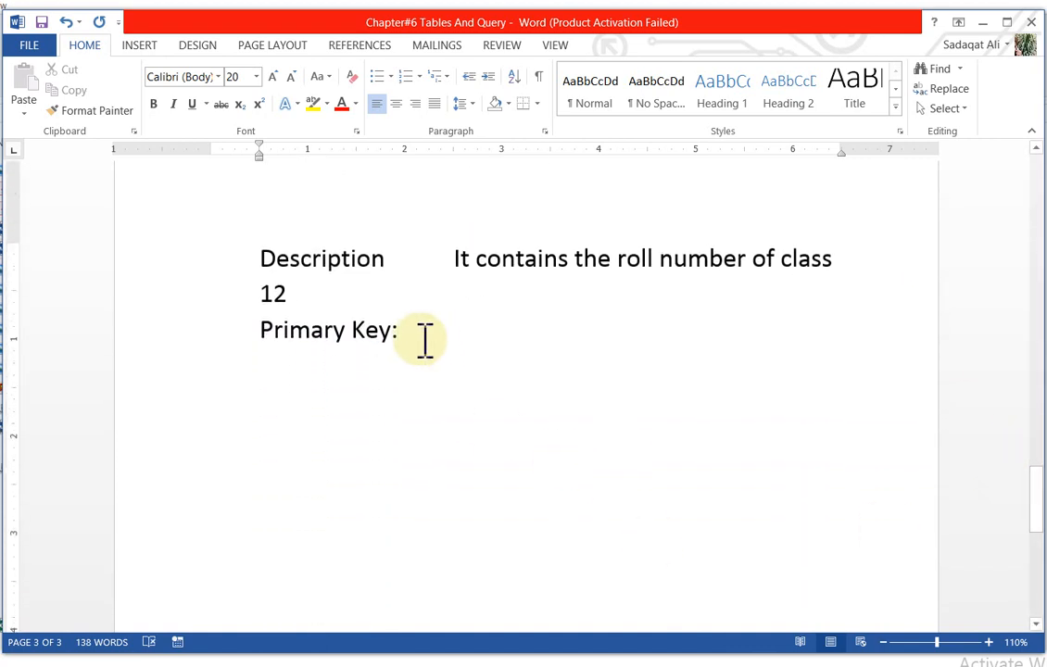
drag(407, 337, 266, 339)
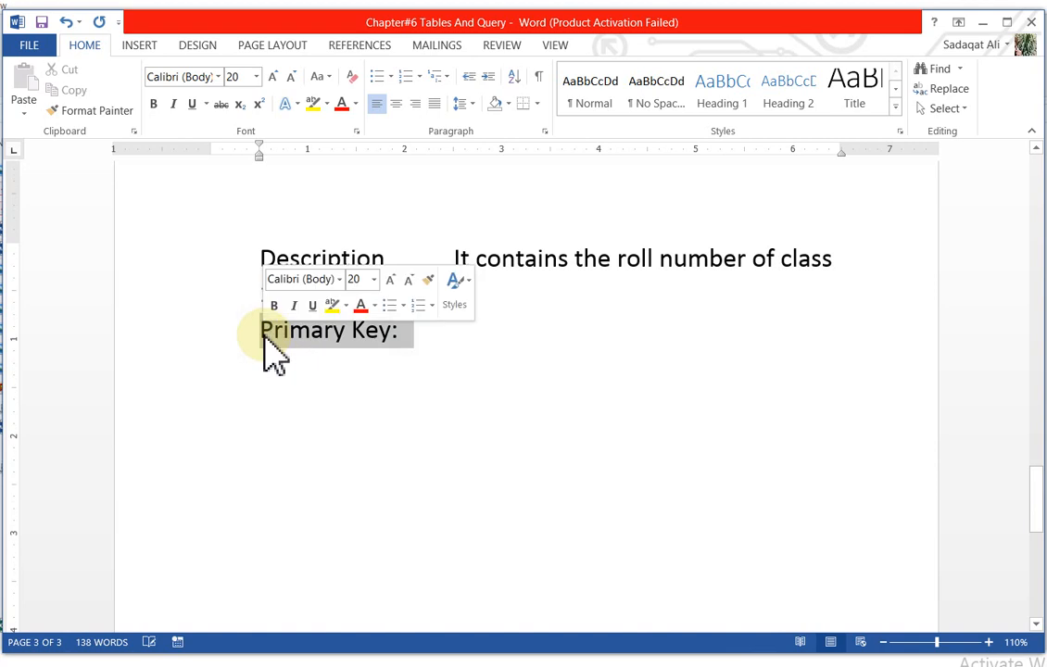
click(154, 105)
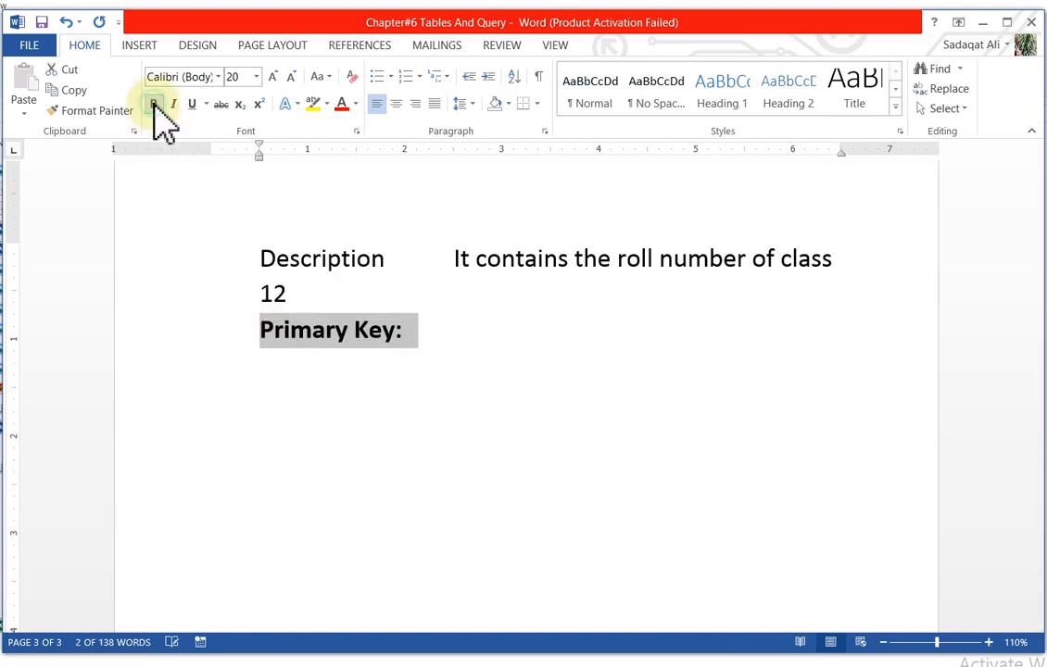
Begin the bold definition after "Primary Key:" with the words "is a unique"
click(413, 347)
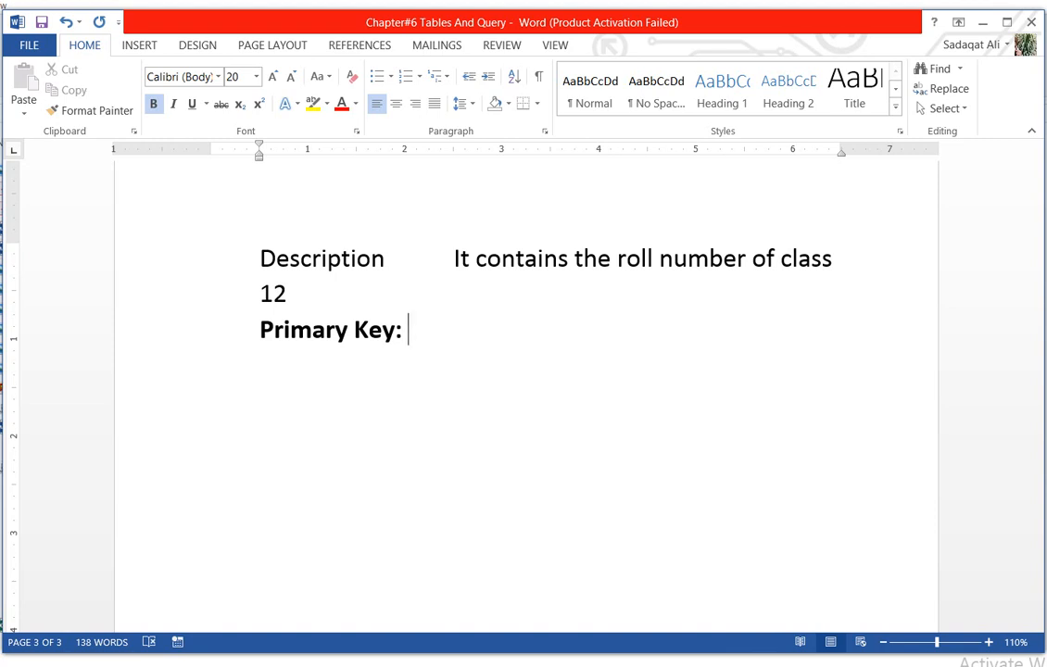
text(is a uni)
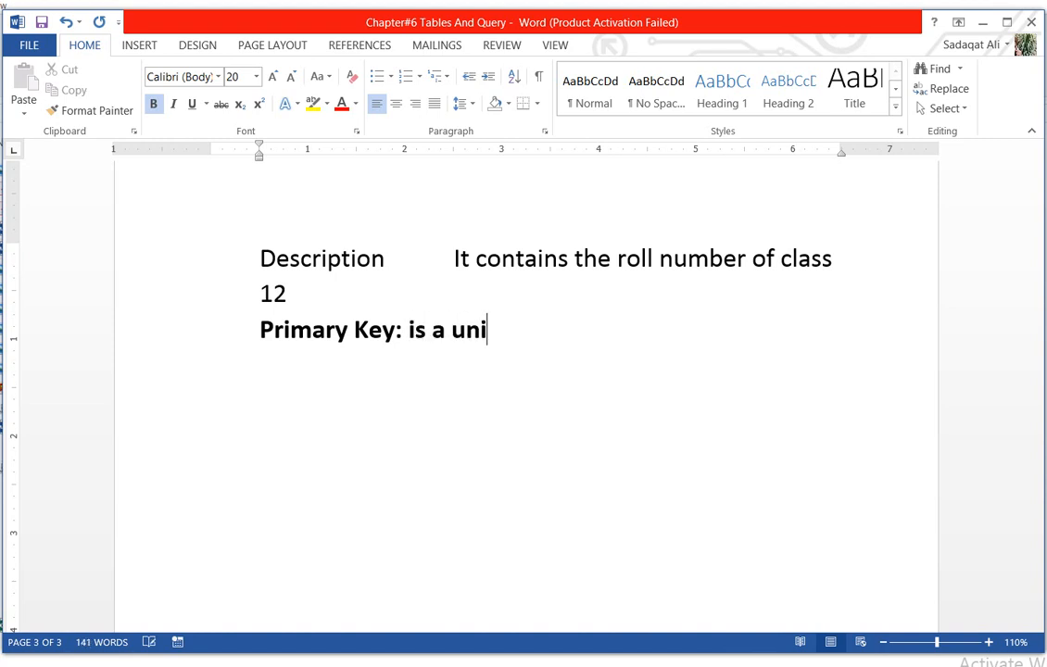
text(que and)
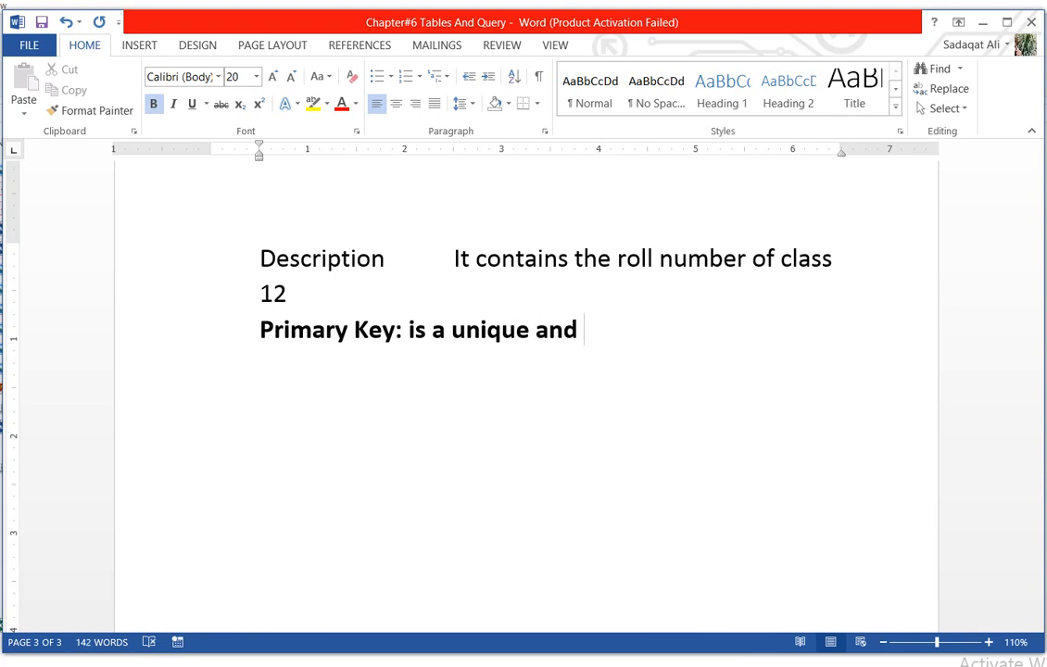
key(BackSpace)
key(BackSpace)
key(BackSpace)
key(BackSpace)
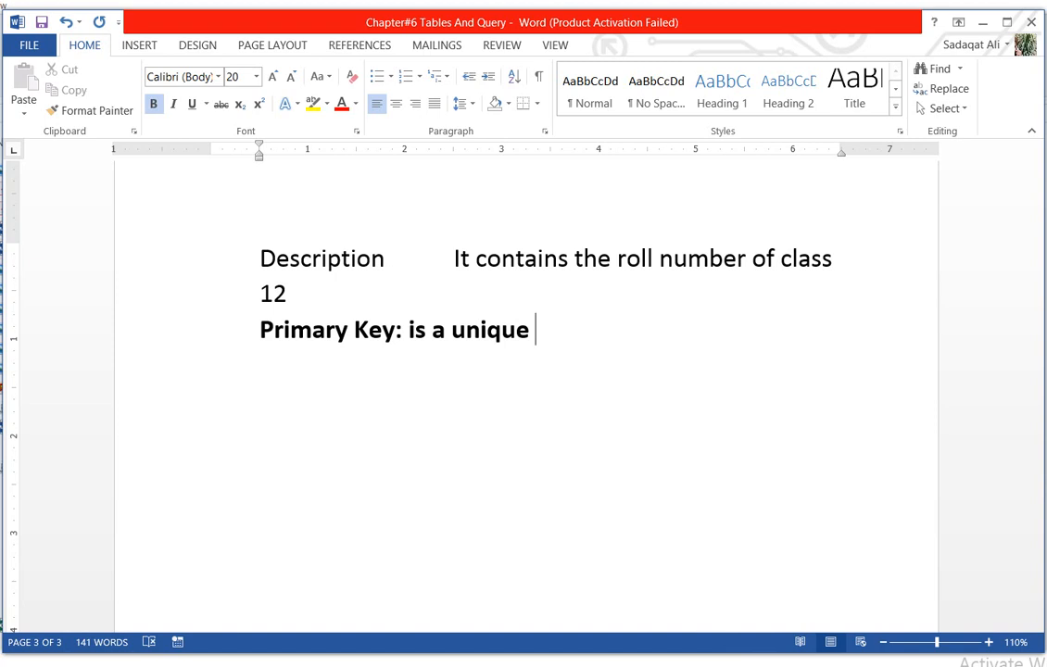
Complete the Primary Key definition with "key used to identify the single record."
text(key ysed)
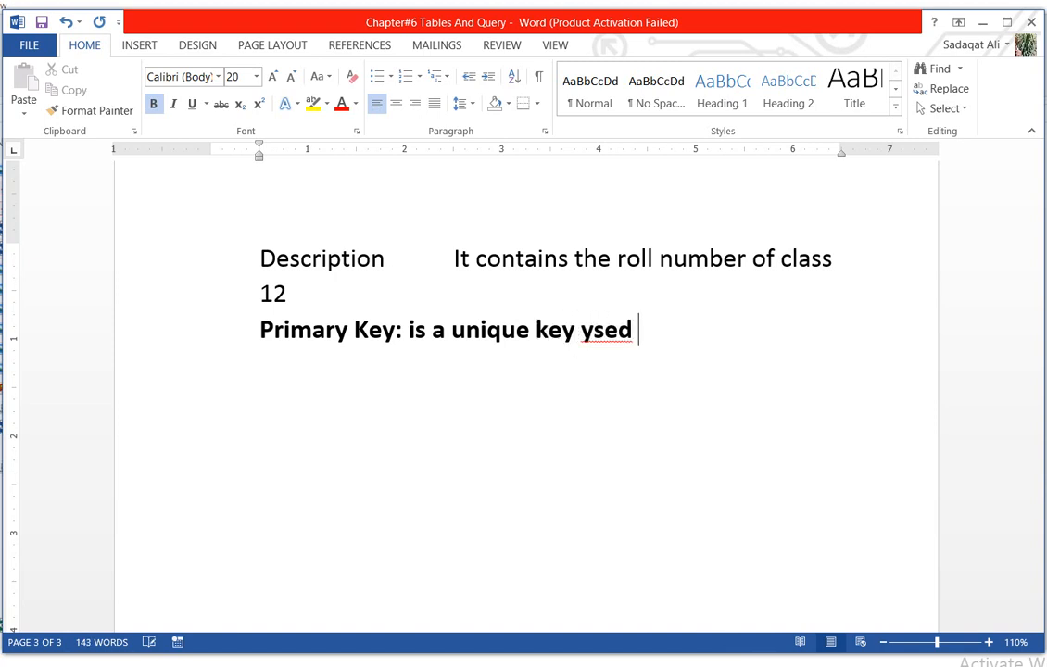
key(BackSpace)
key(BackSpace)
key(BackSpace)
key(BackSpace)
key(BackSpace)
text(u)
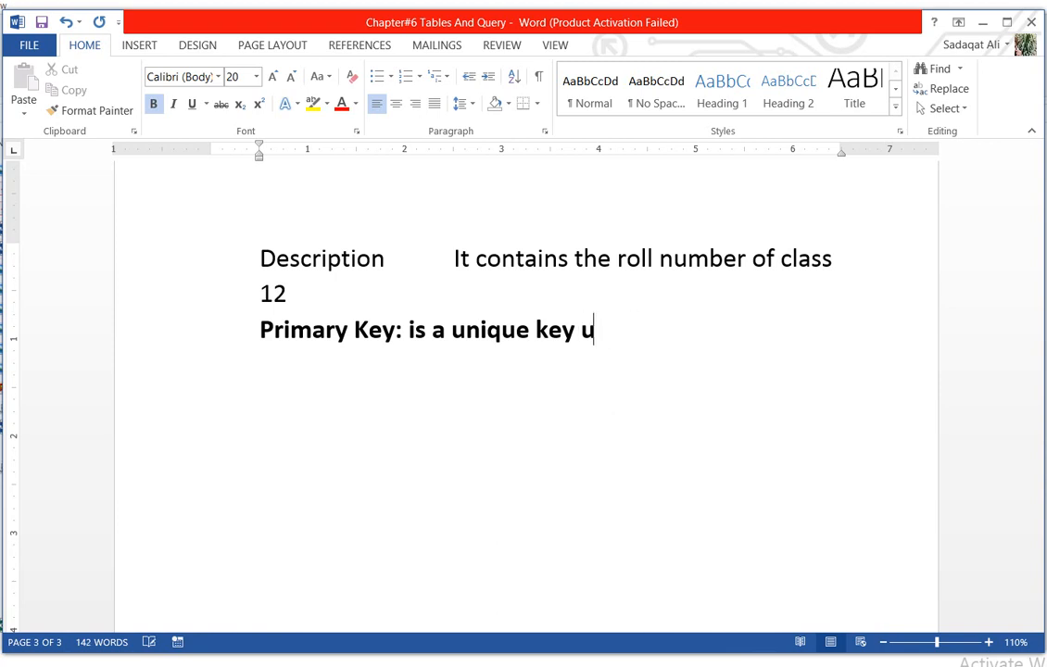
text(sed t)
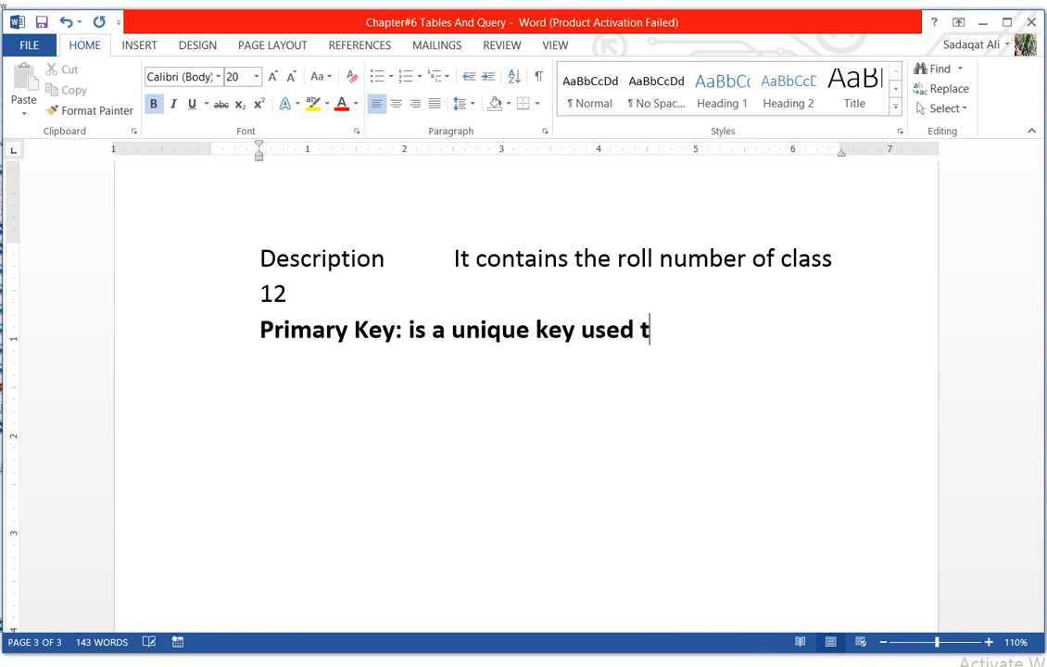
text(o identi)
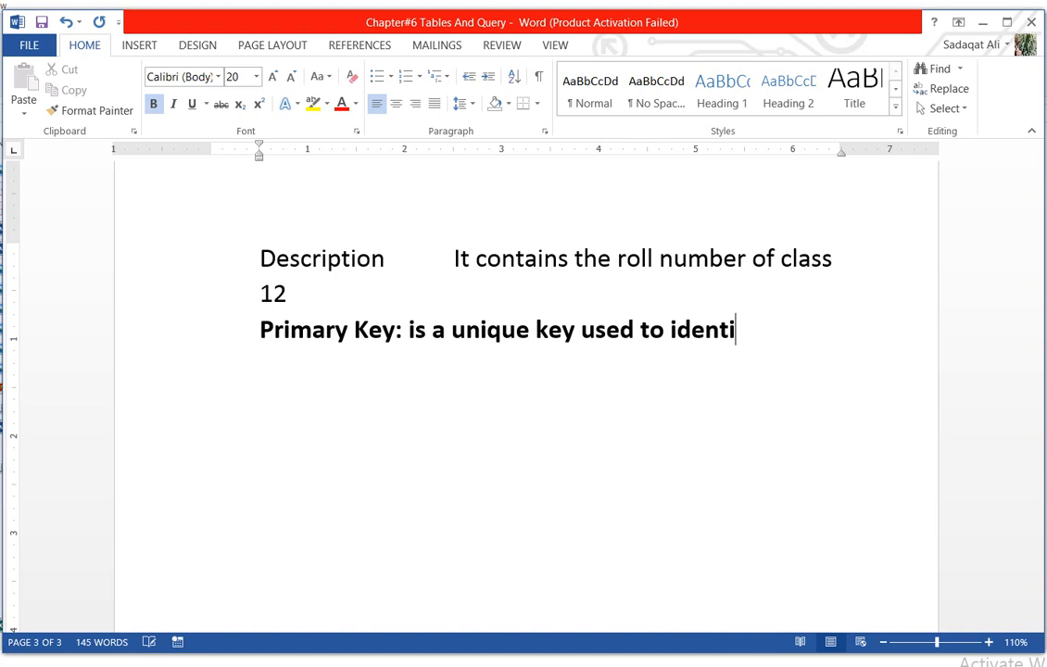
text(fy the rec)
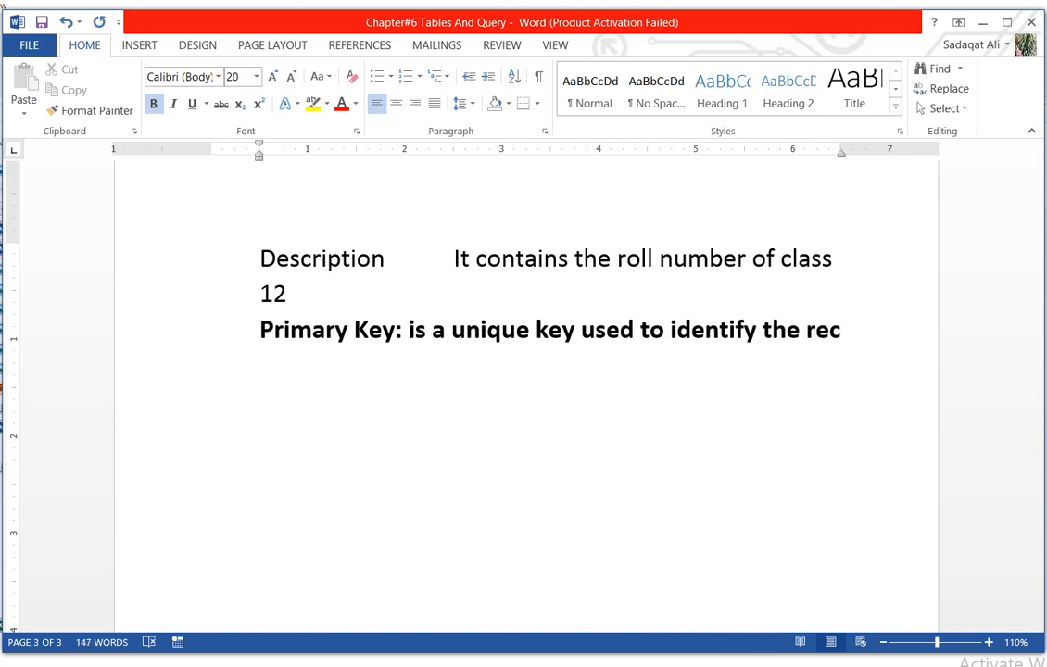
text(ord)
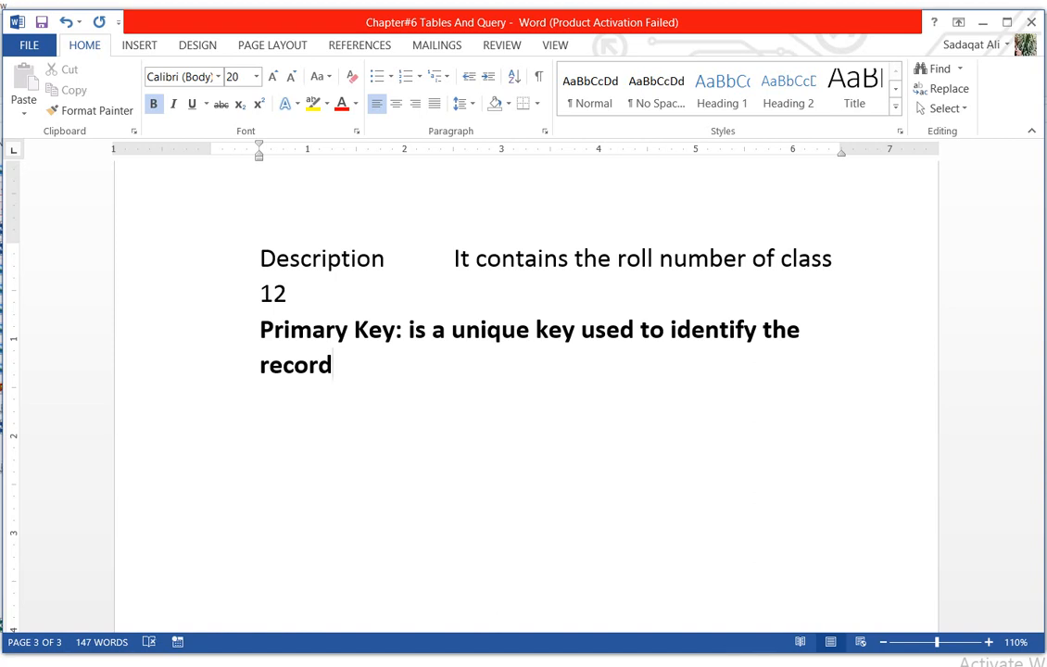
text(.)
click(815, 337)
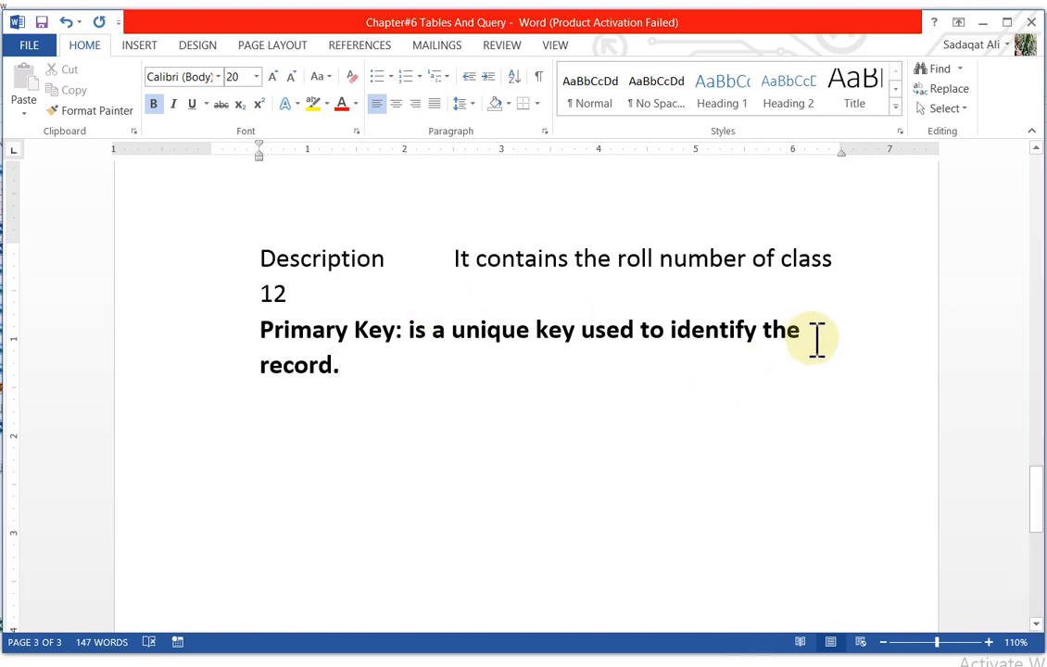
text(single)
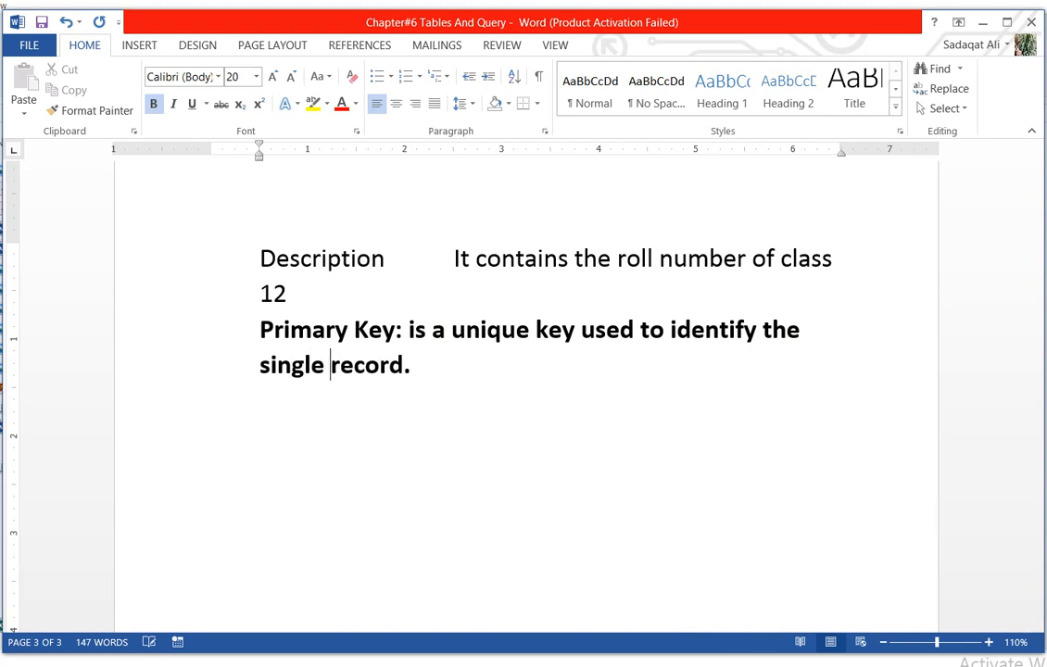
Add a numbered list with "i) Unique" and "ii) Not null" below the definition and indent it well inward
click(462, 367)
key(Return)
text(i) )
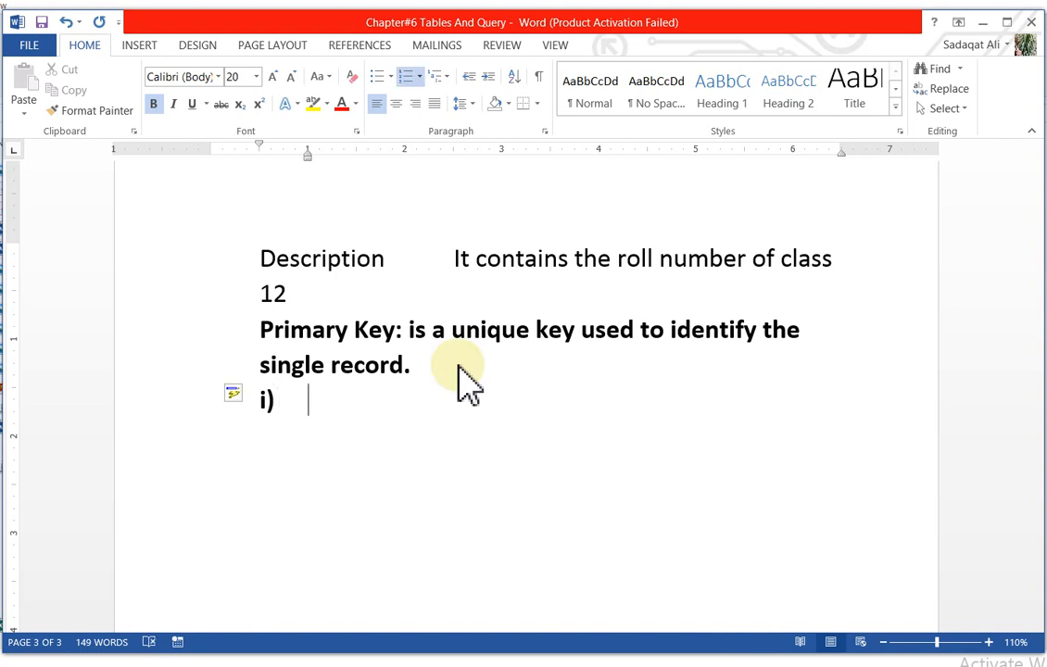
text(unique)
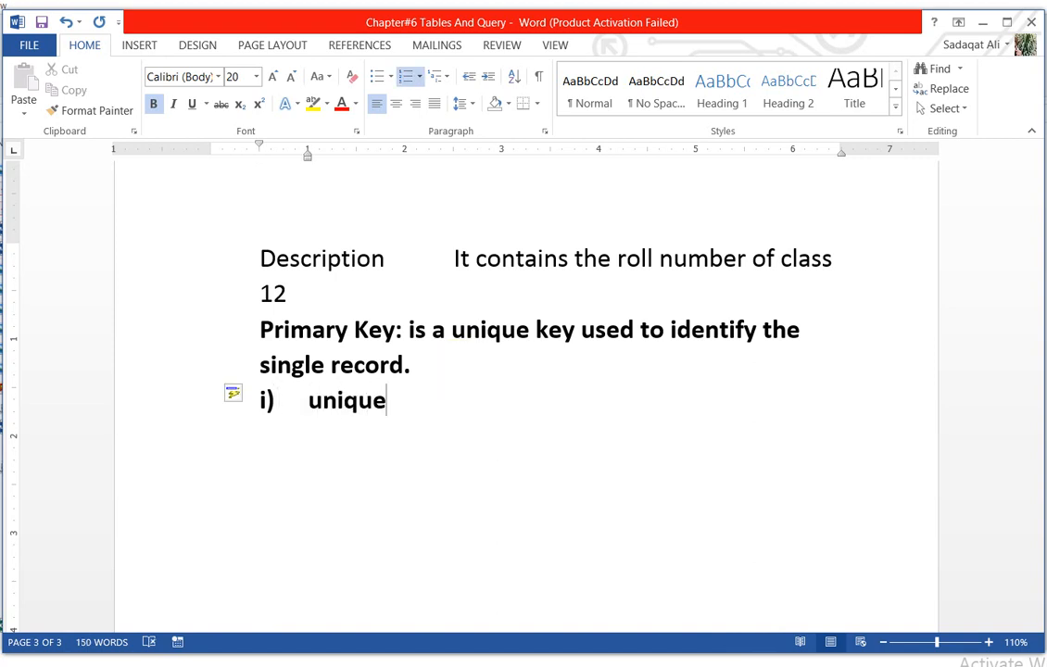
key(Return)
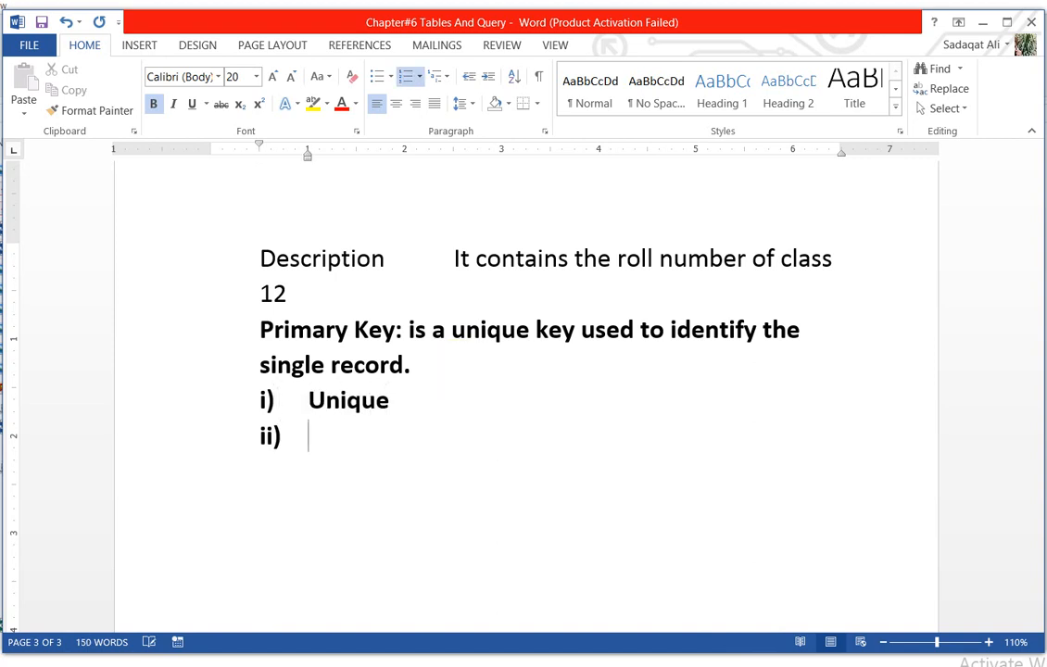
text(Not null)
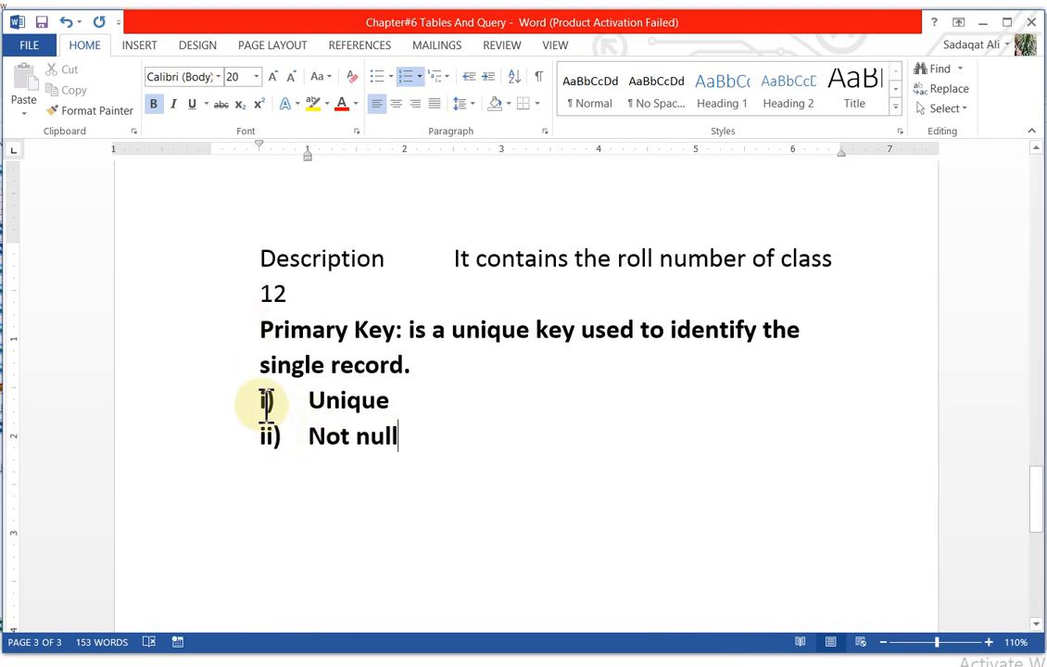
drag(269, 402, 451, 436)
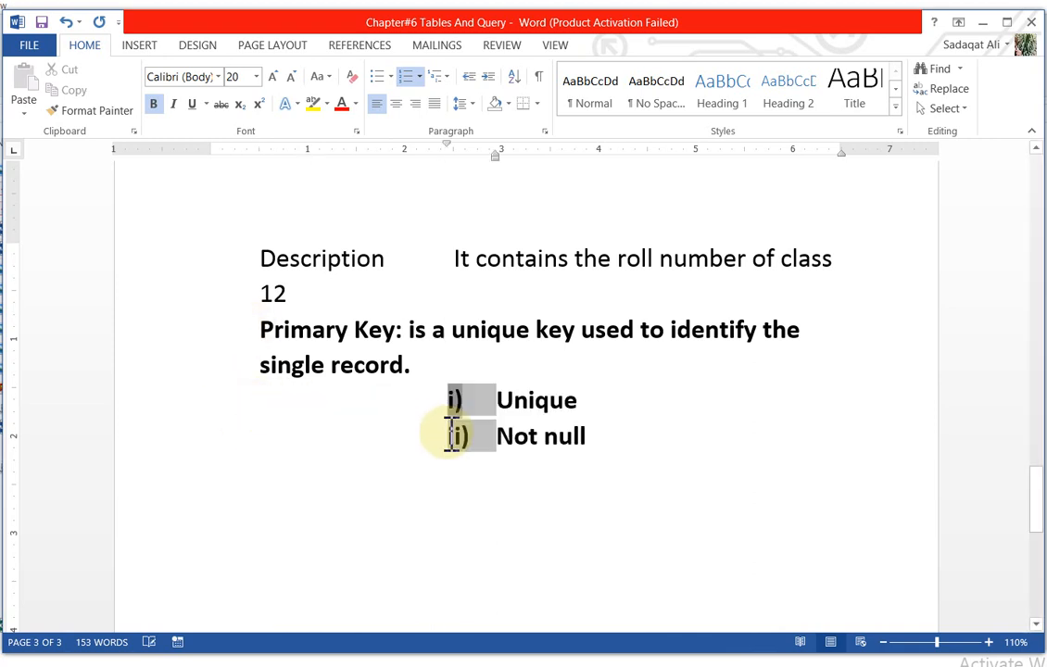
click(406, 505)
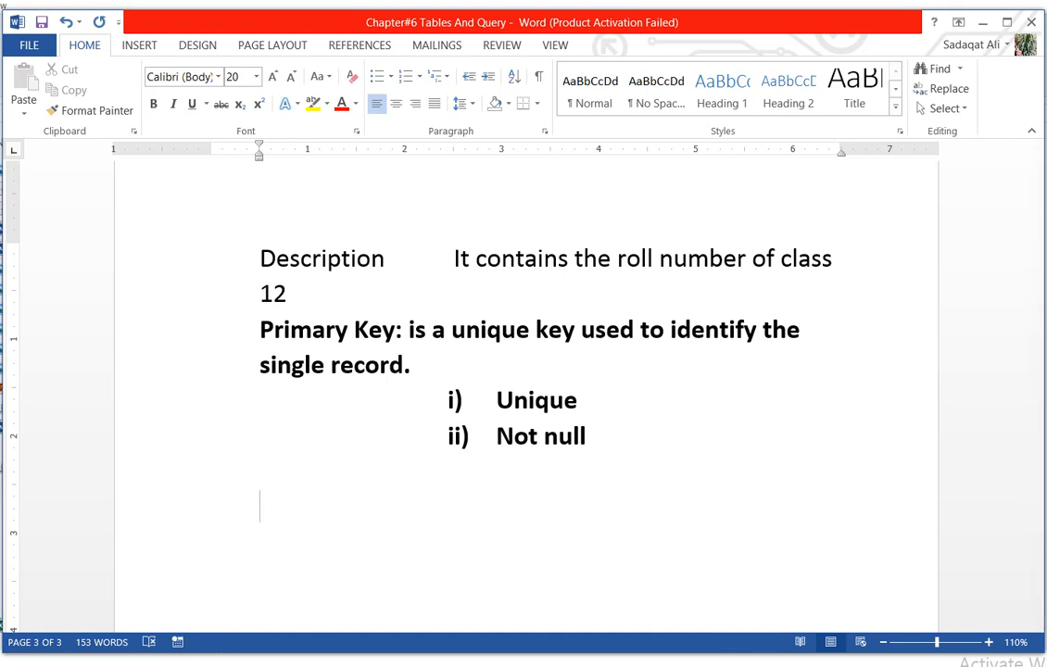
Switch to the Database6 window in Access and move it higher on the screen
click(400, 665)
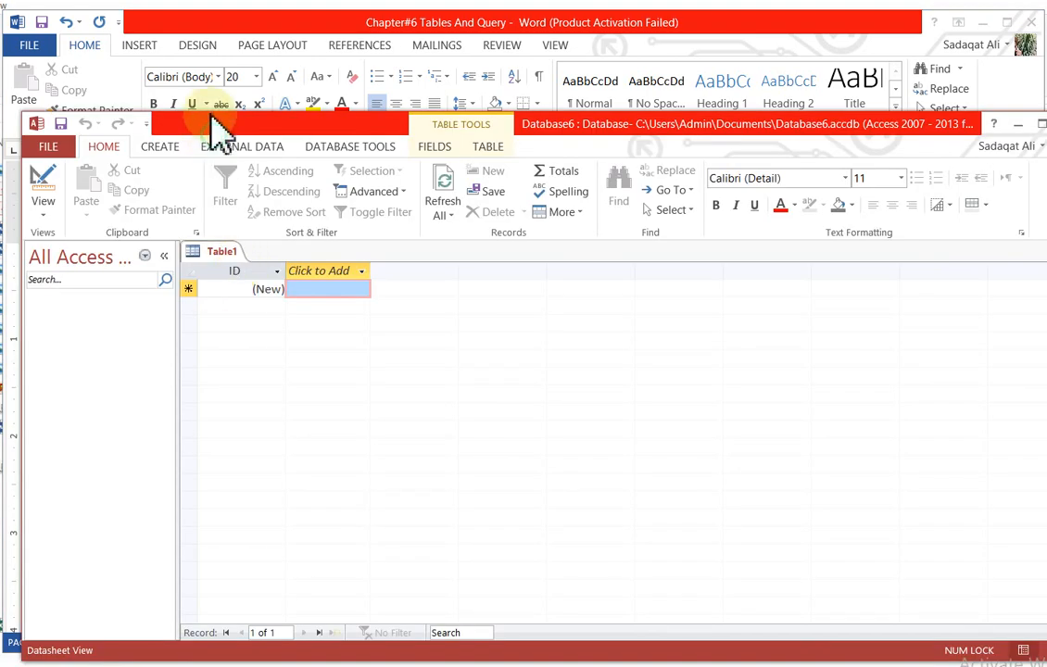
drag(210, 128, 203, 90)
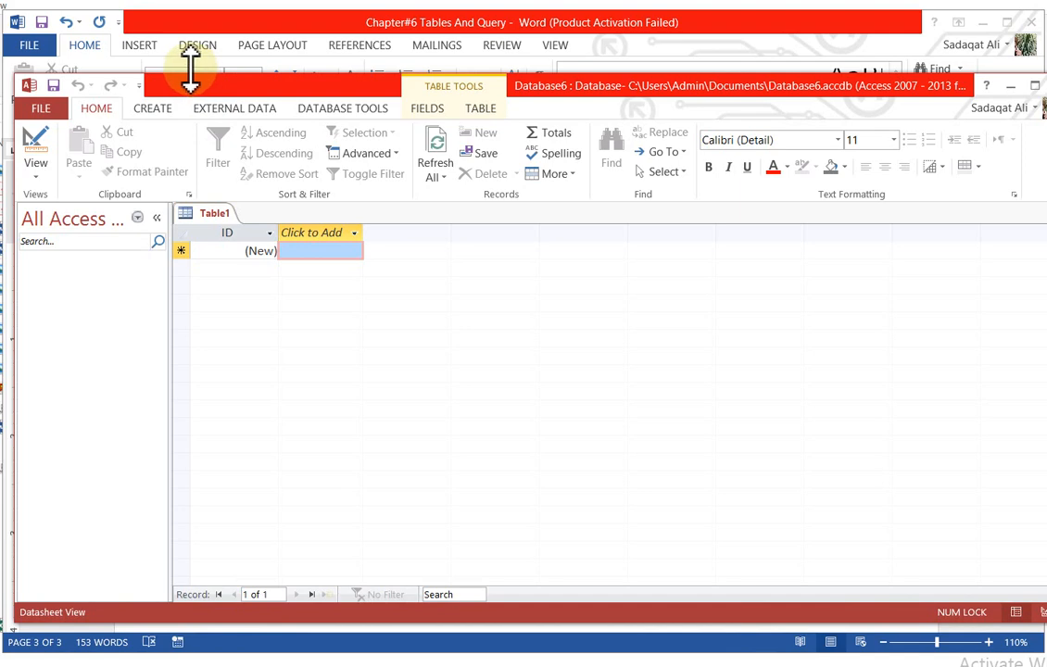
drag(205, 88, 197, 64)
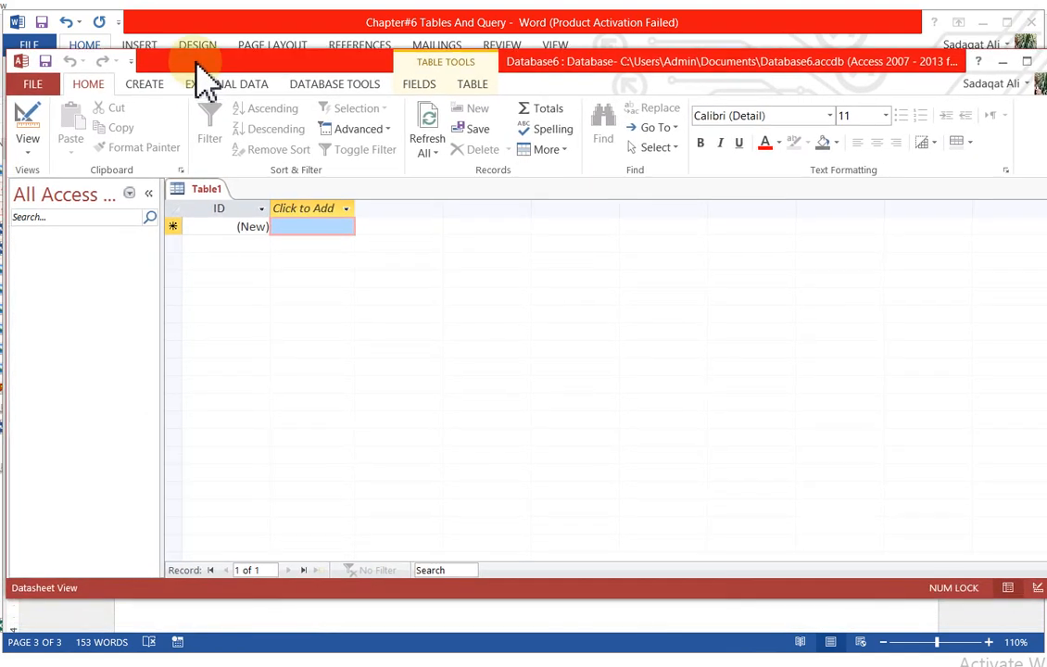
Change Table1 to Design View, saving the table under the name "Student"
click(32, 159)
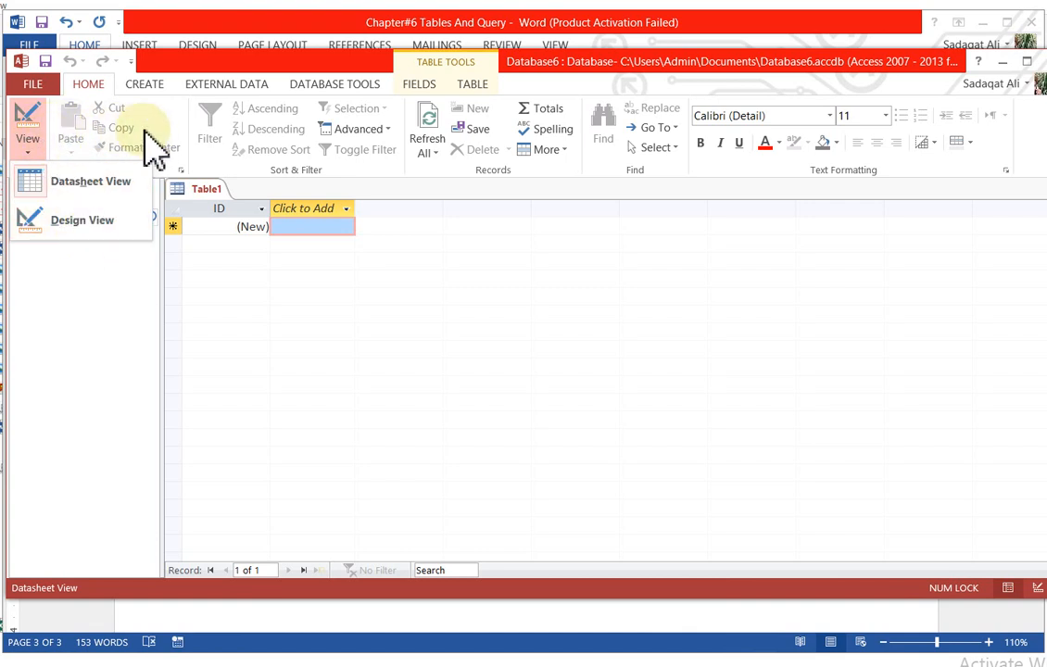
click(98, 220)
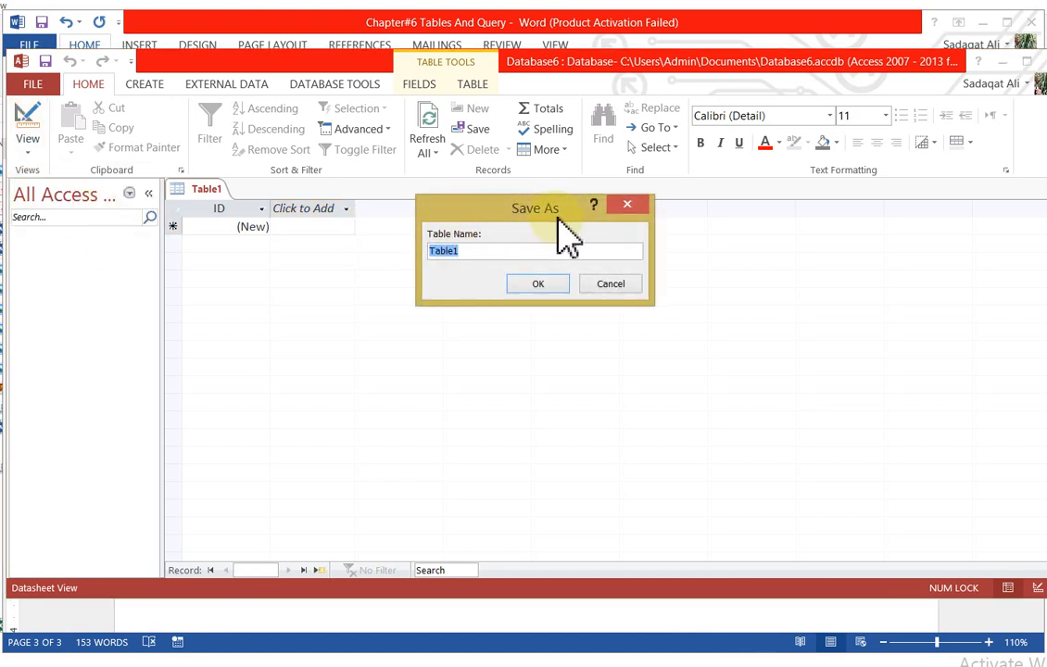
click(468, 260)
drag(467, 260, 432, 258)
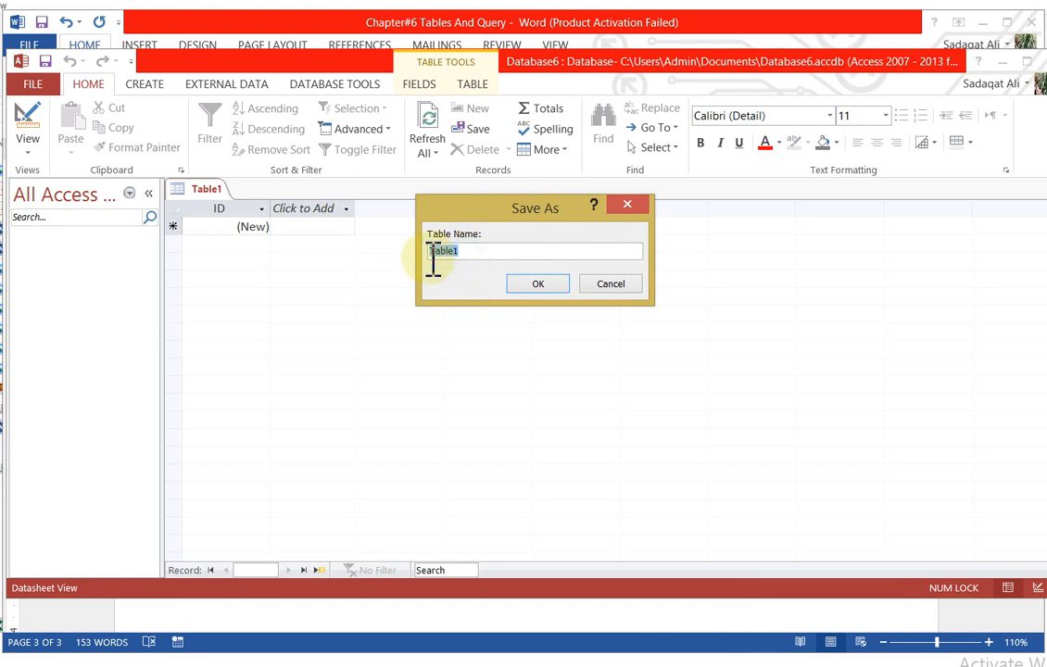
text(Student)
click(537, 284)
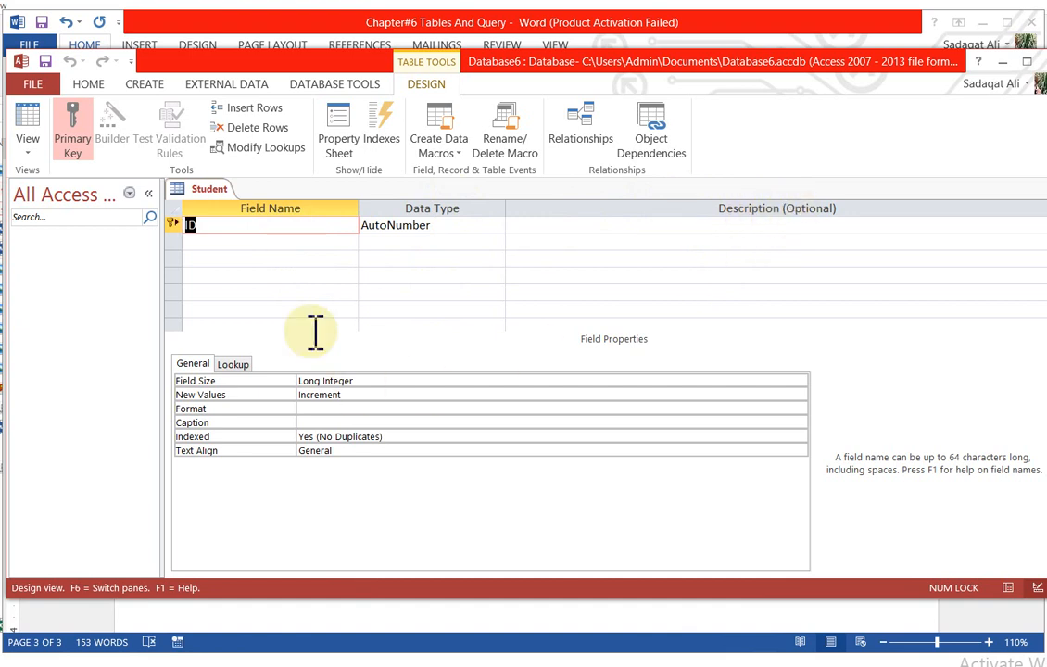
click(239, 225)
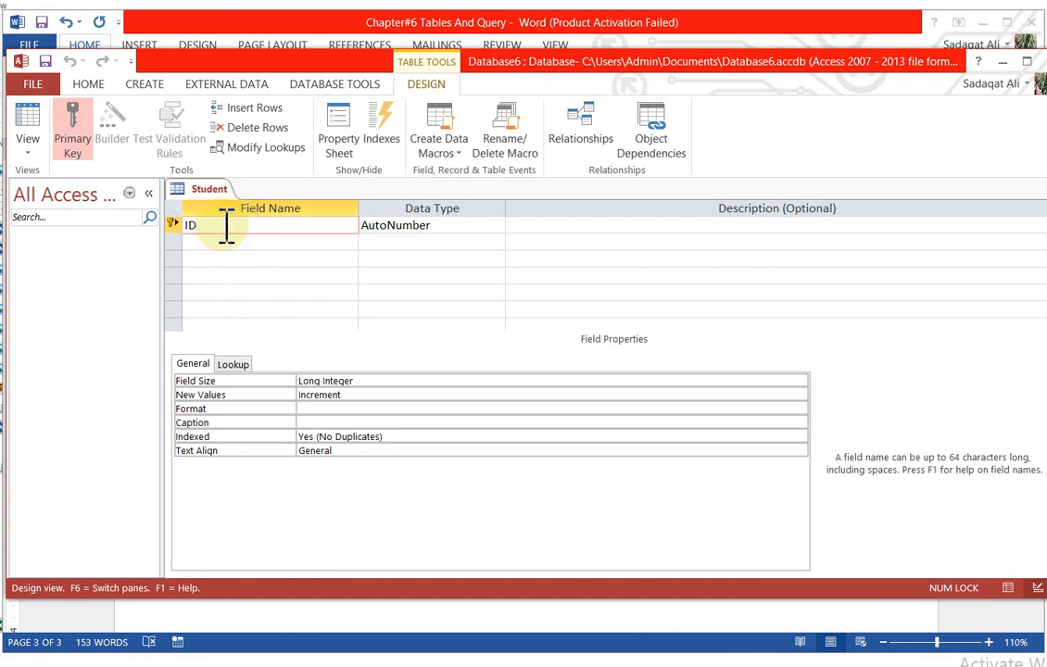
click(82, 84)
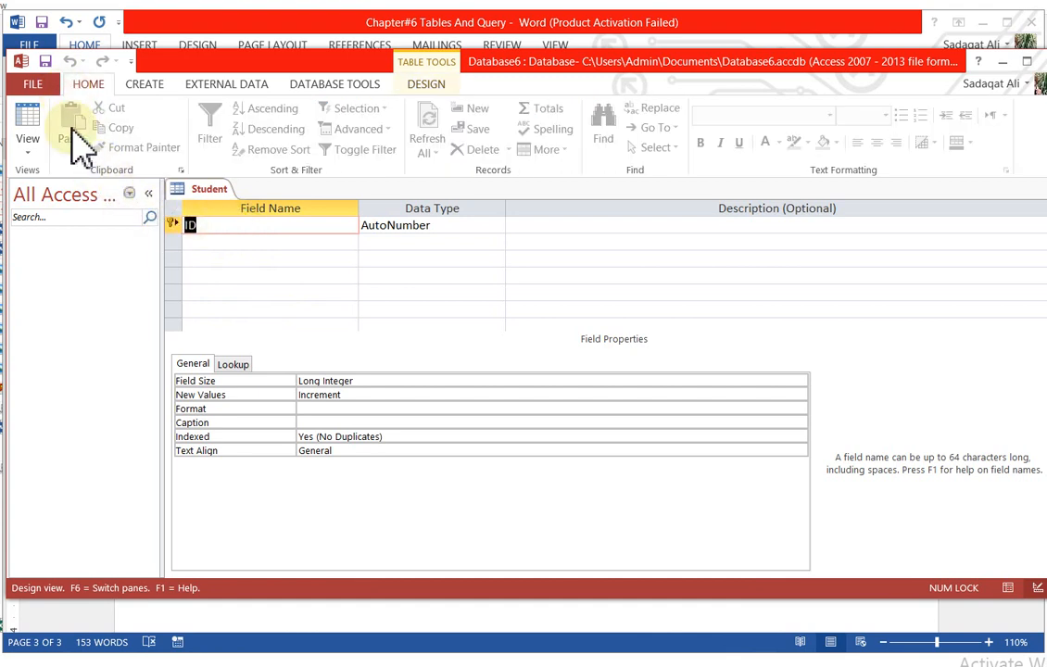
click(145, 84)
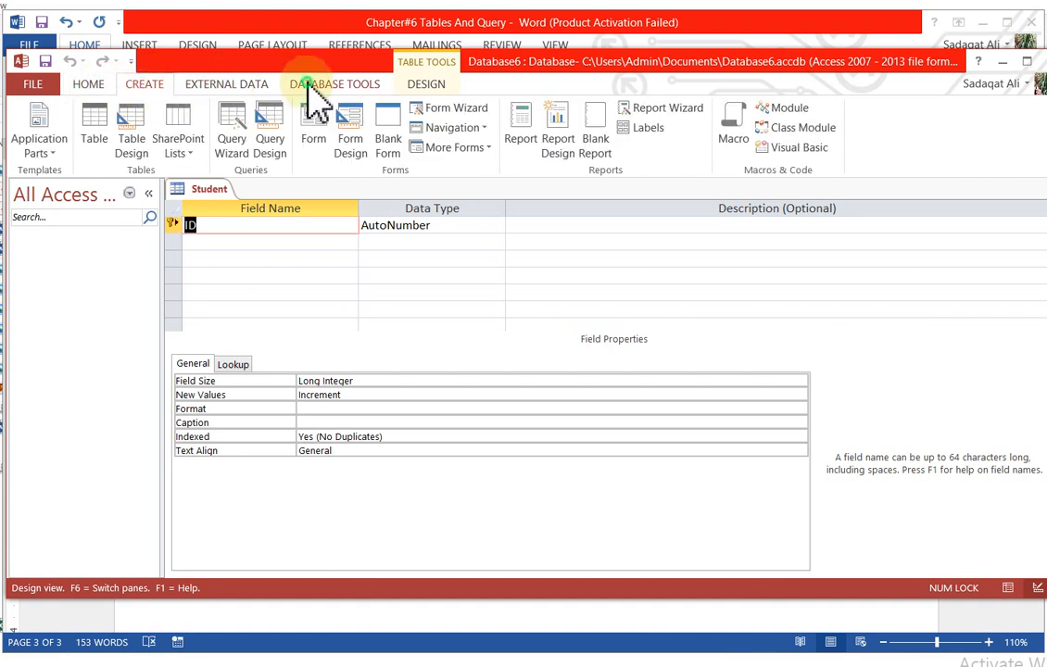
click(311, 86)
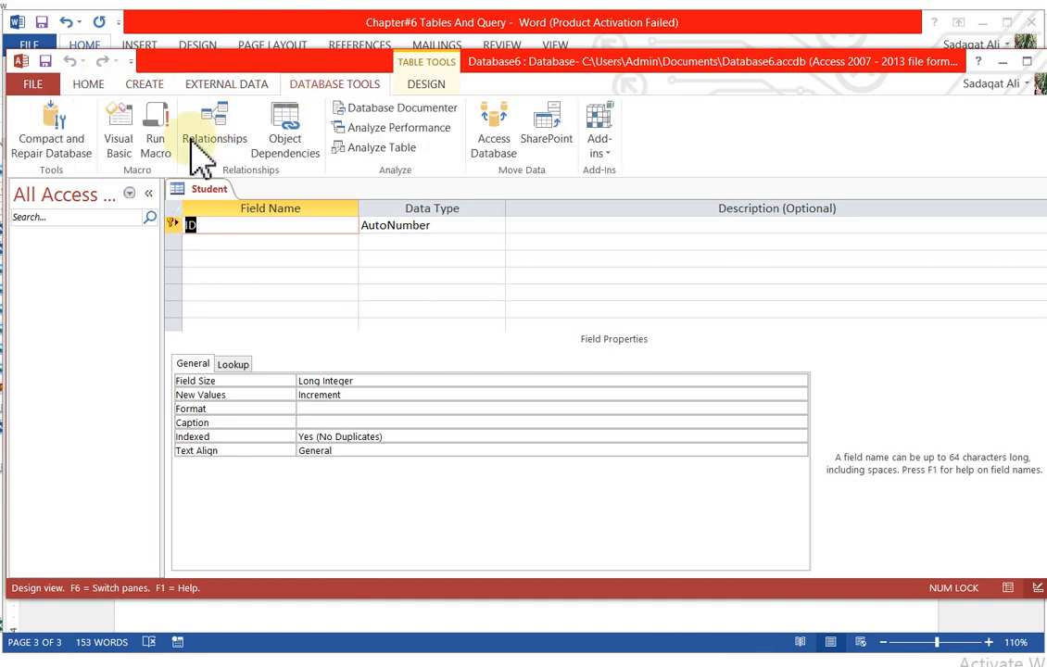
Rename the ID field of the Student table as "RollNo"
click(35, 85)
click(47, 76)
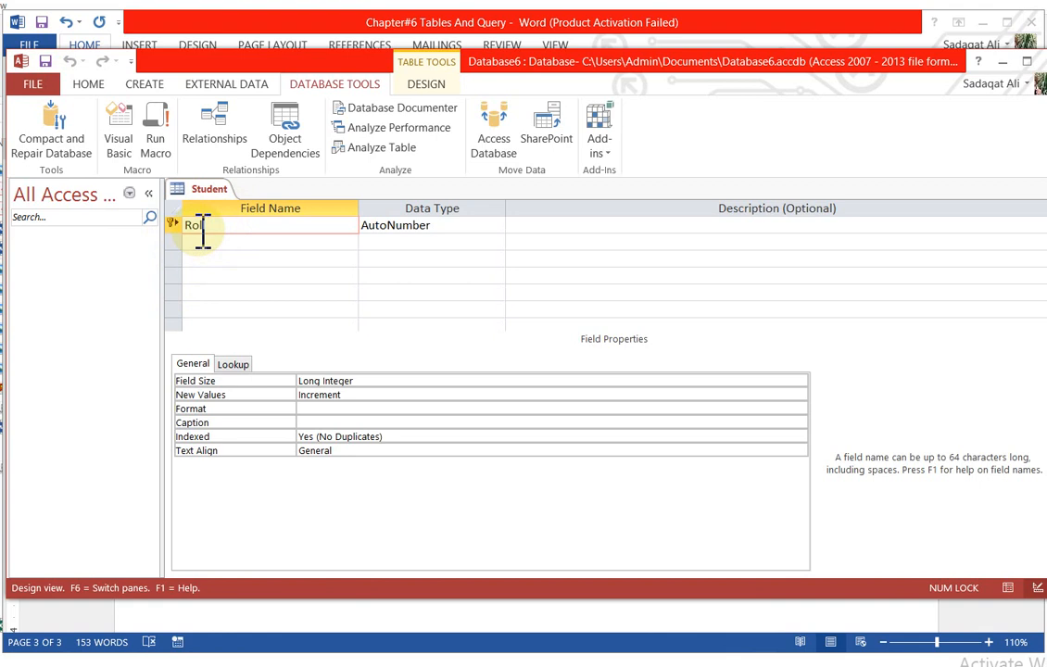
text(No)
click(203, 225)
key(BackSpace)
click(238, 243)
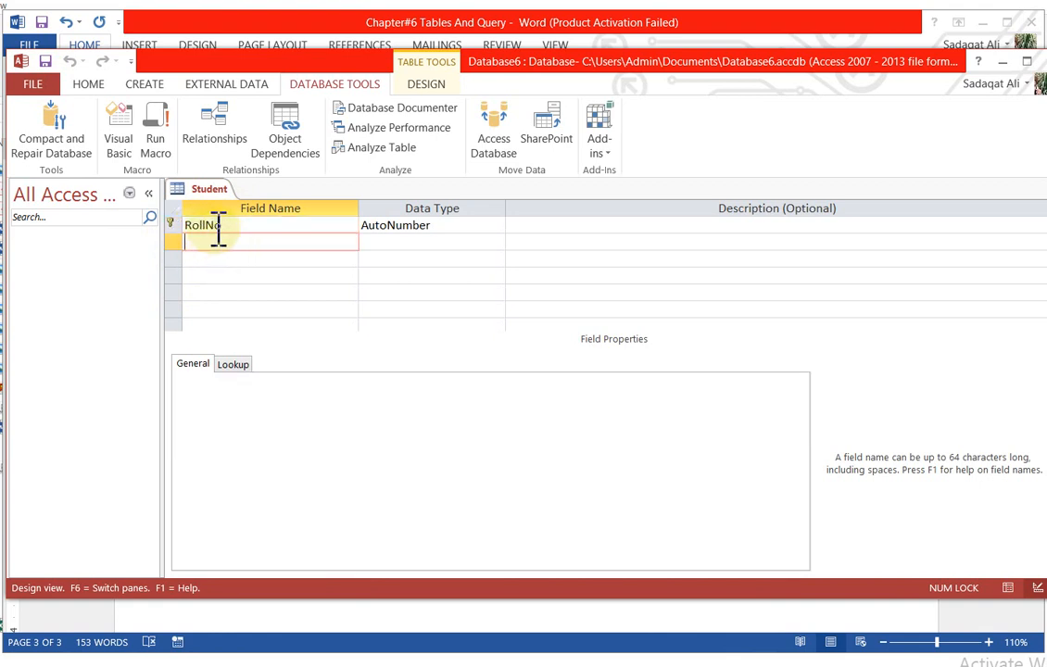
click(216, 226)
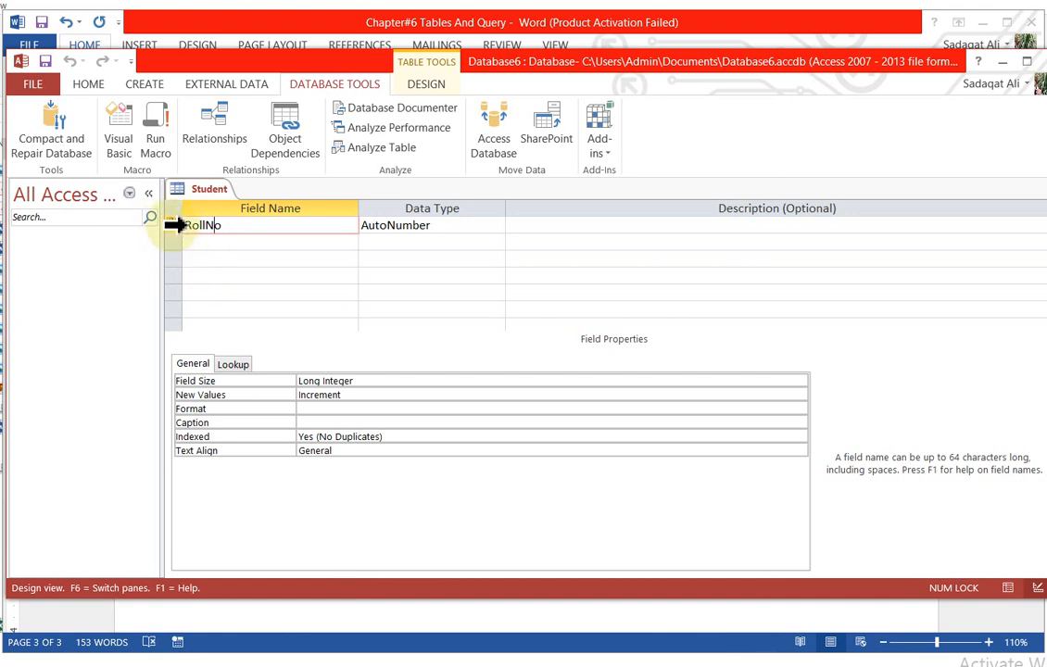
Remove the primary key from the RollNo field and assign it to the same field again
click(175, 225)
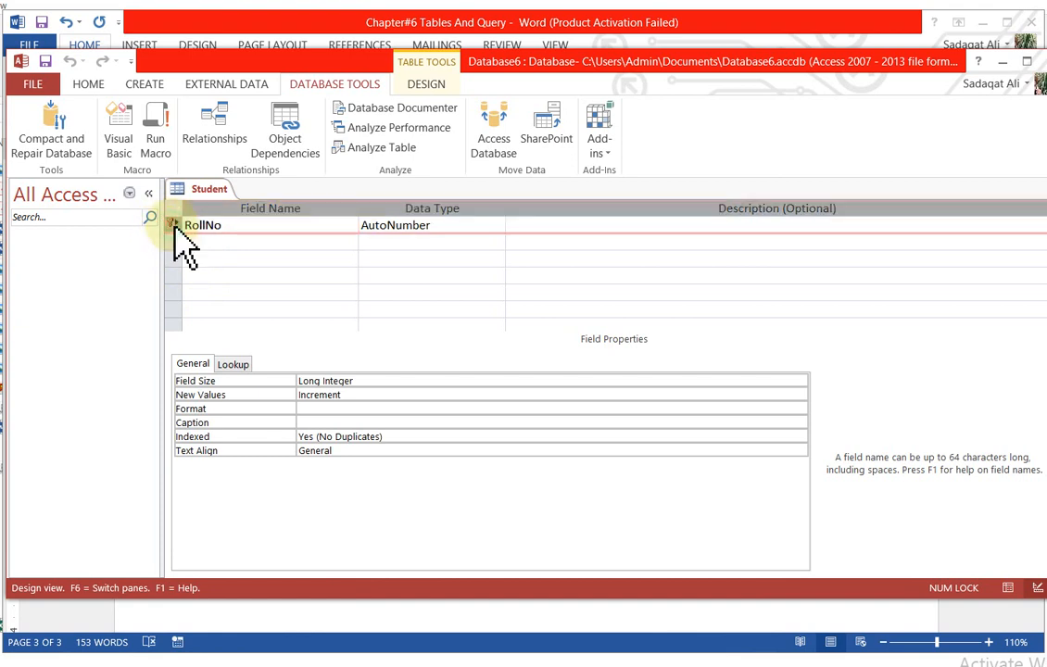
click(230, 85)
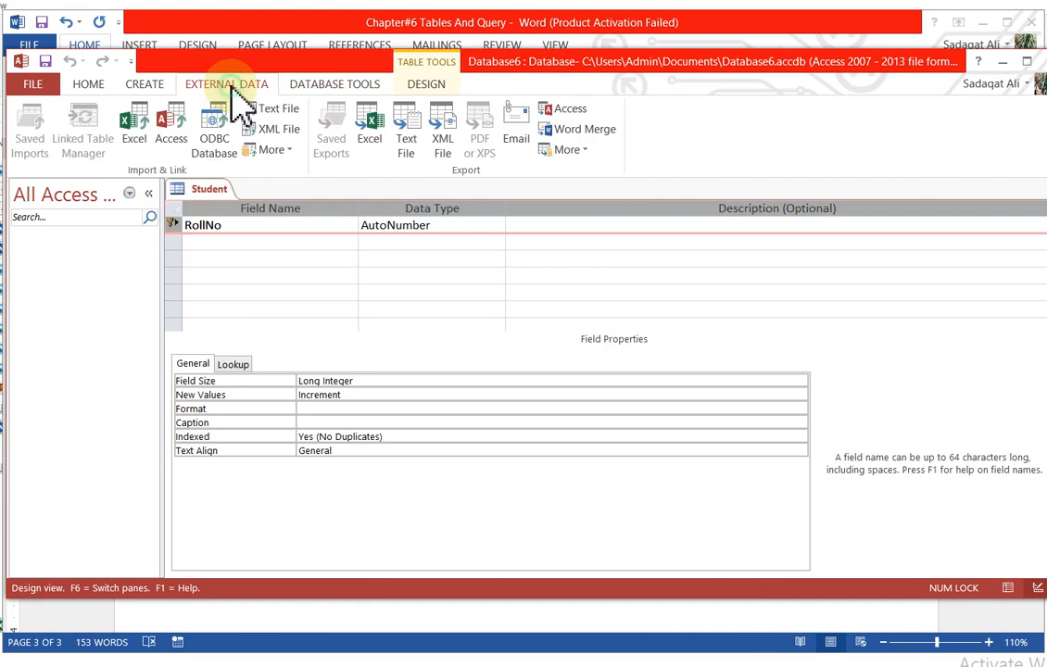
click(301, 87)
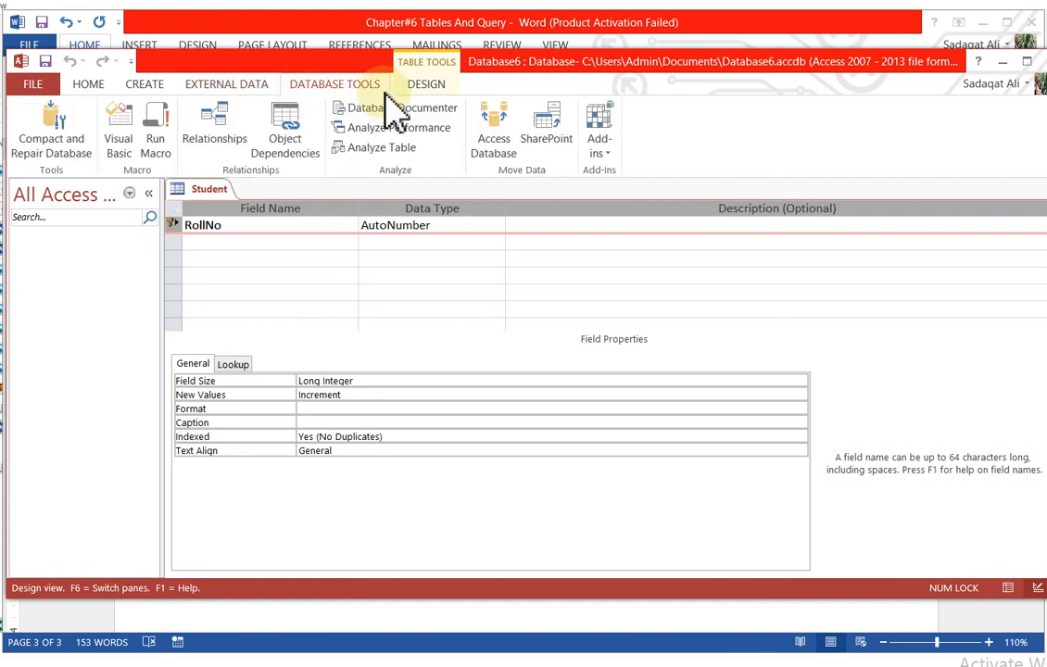
click(432, 89)
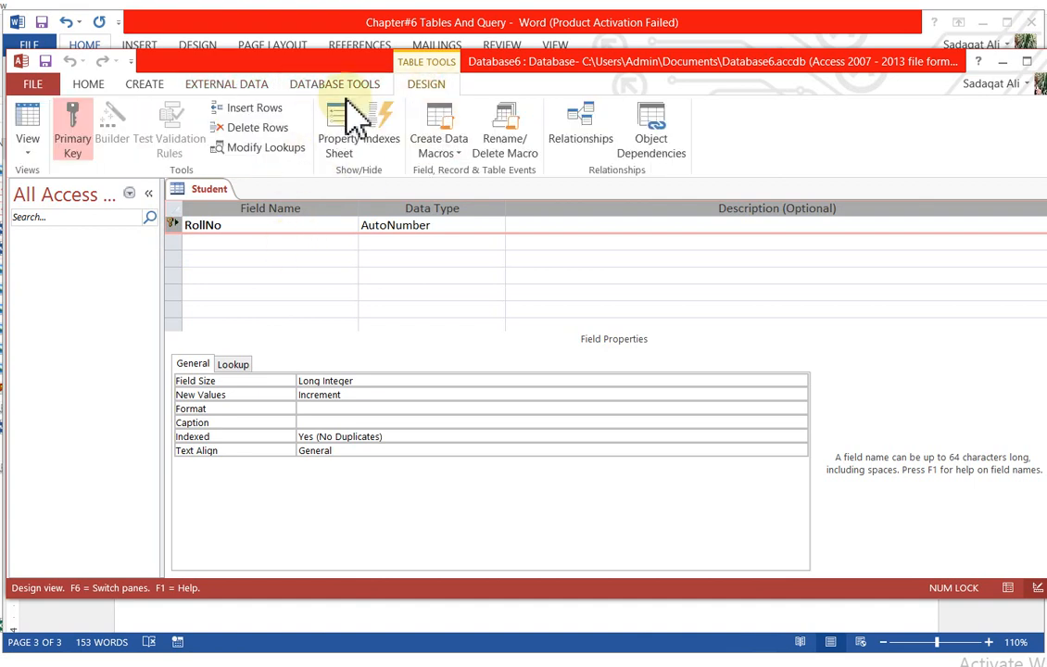
click(227, 277)
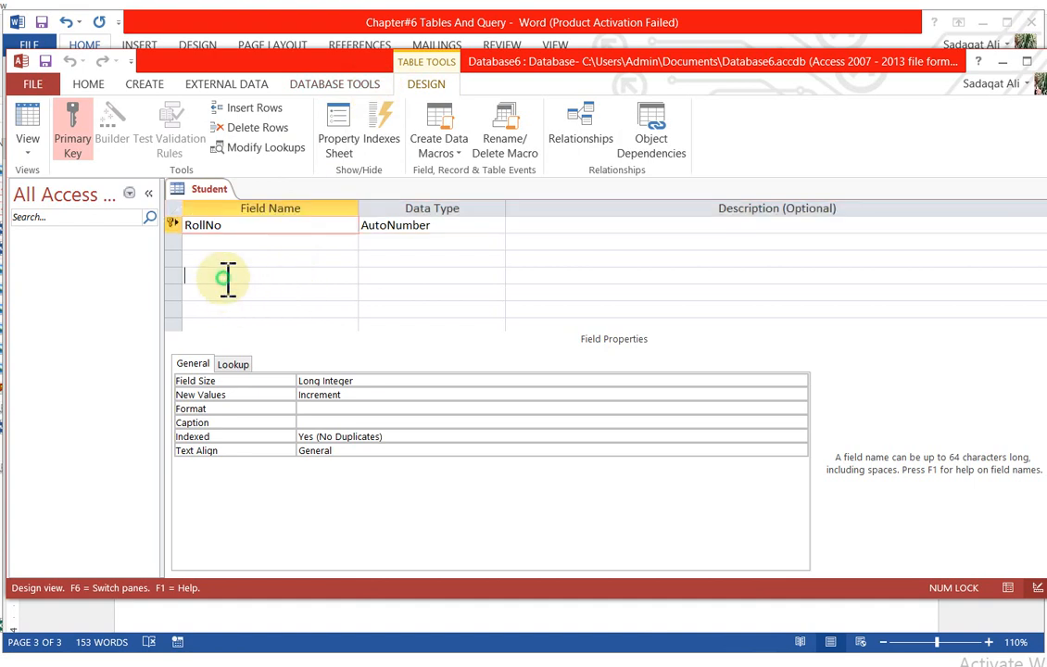
click(172, 225)
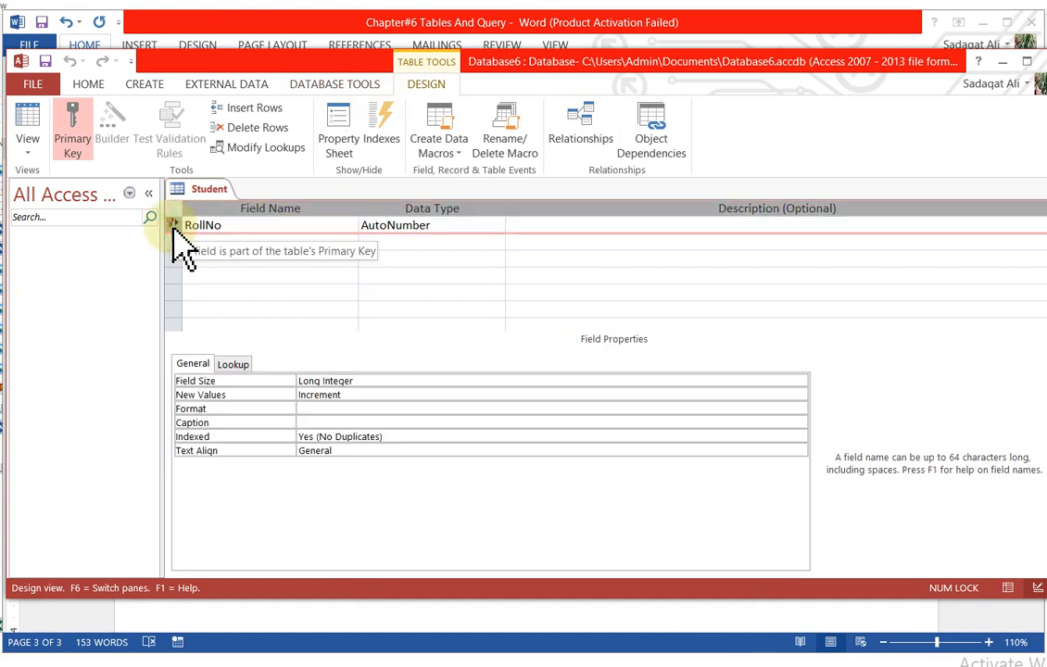
click(82, 165)
click(246, 289)
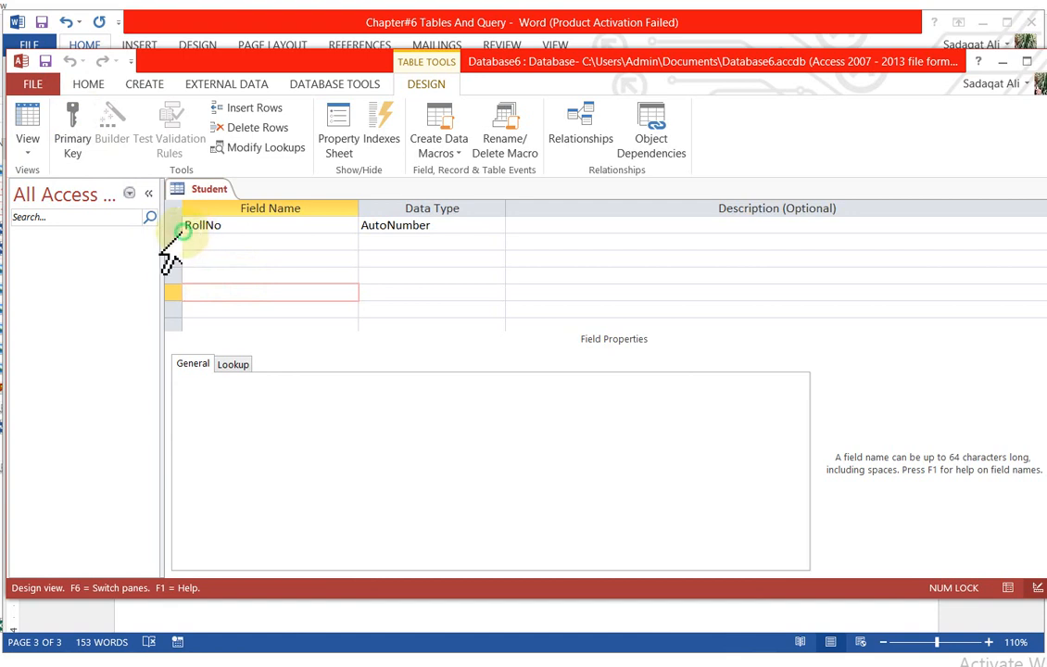
click(184, 229)
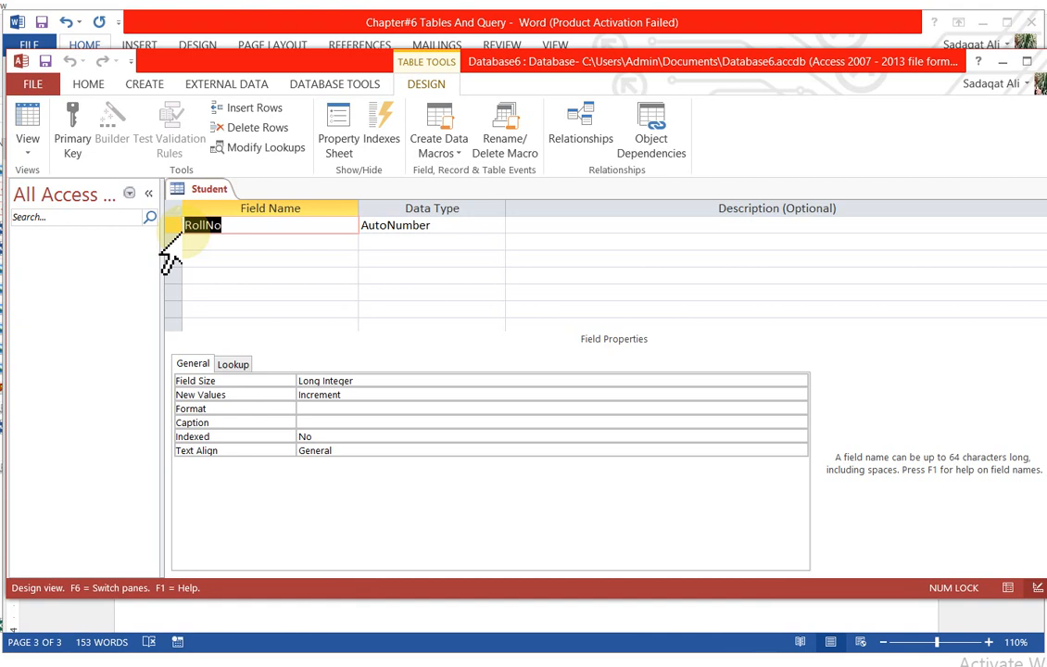
click(71, 129)
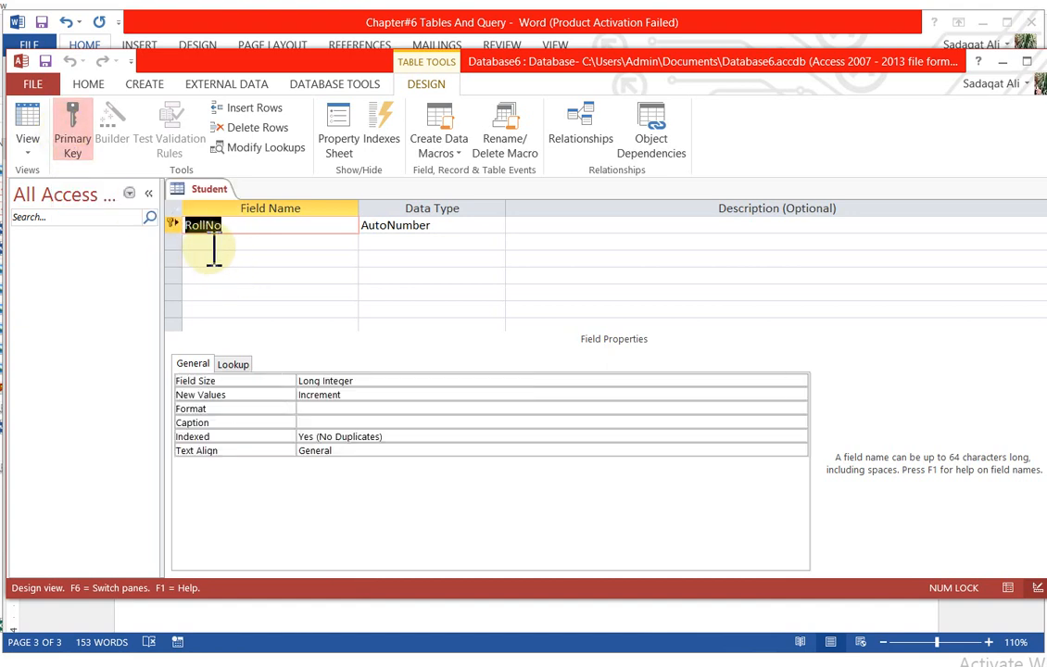
Toggle the primary key of the RollNo row off and back on once more
click(174, 227)
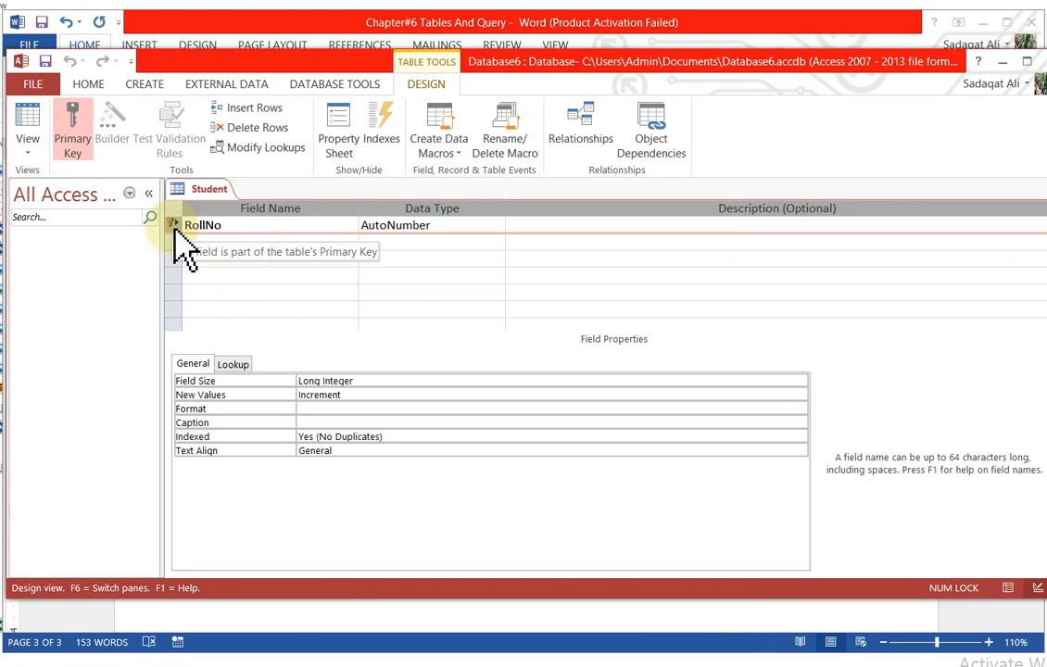
right_click(175, 231)
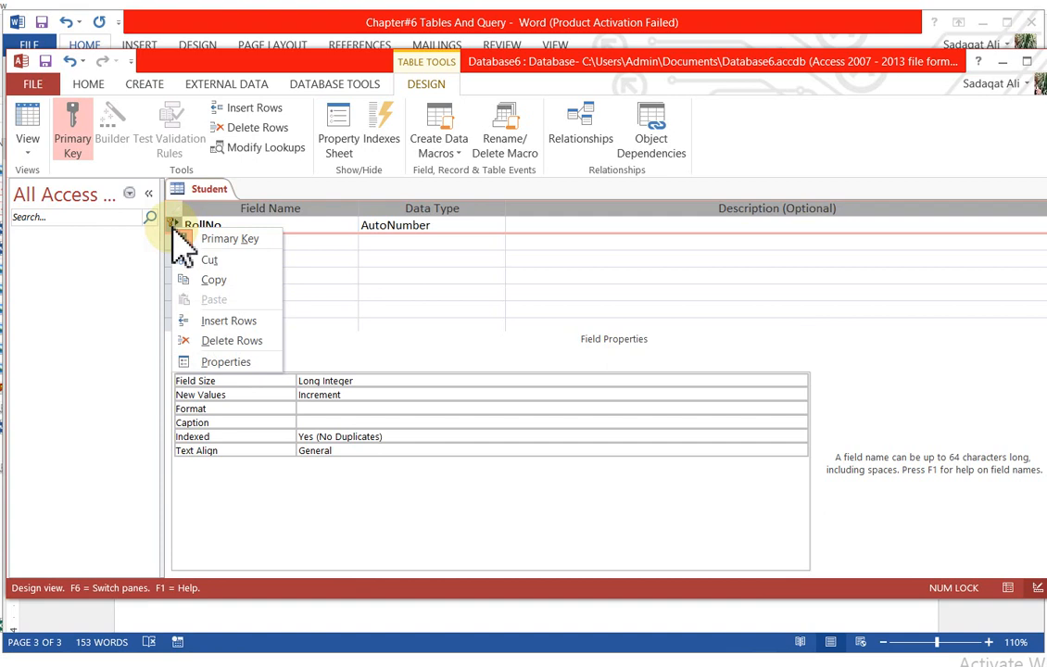
click(252, 241)
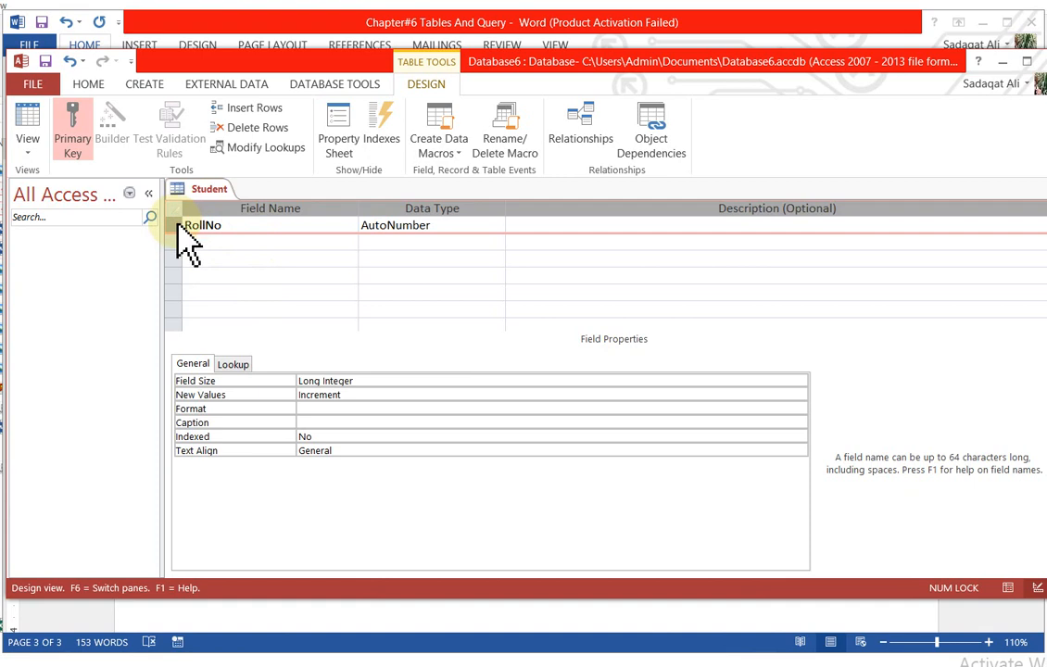
right_click(181, 227)
click(223, 234)
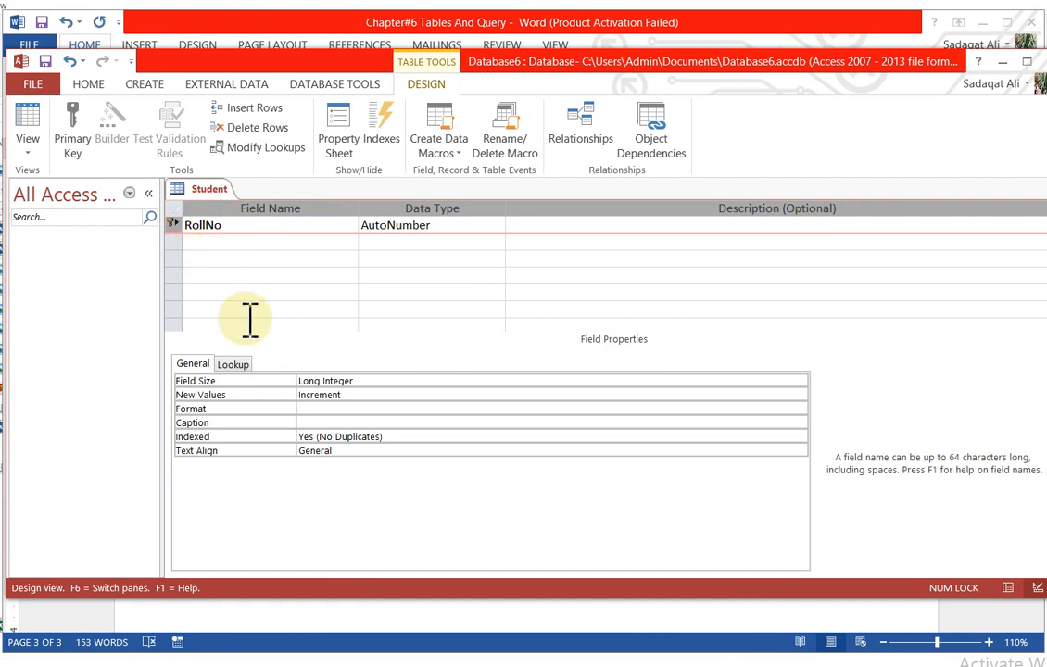
click(238, 277)
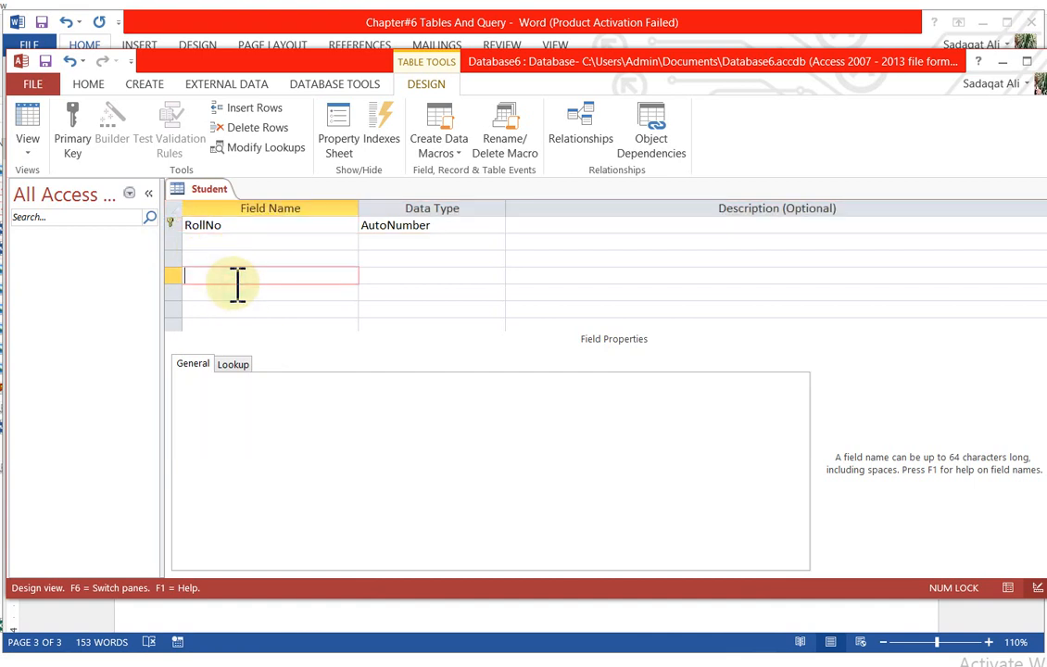
Set the data type of the RollNo field to Number
click(194, 227)
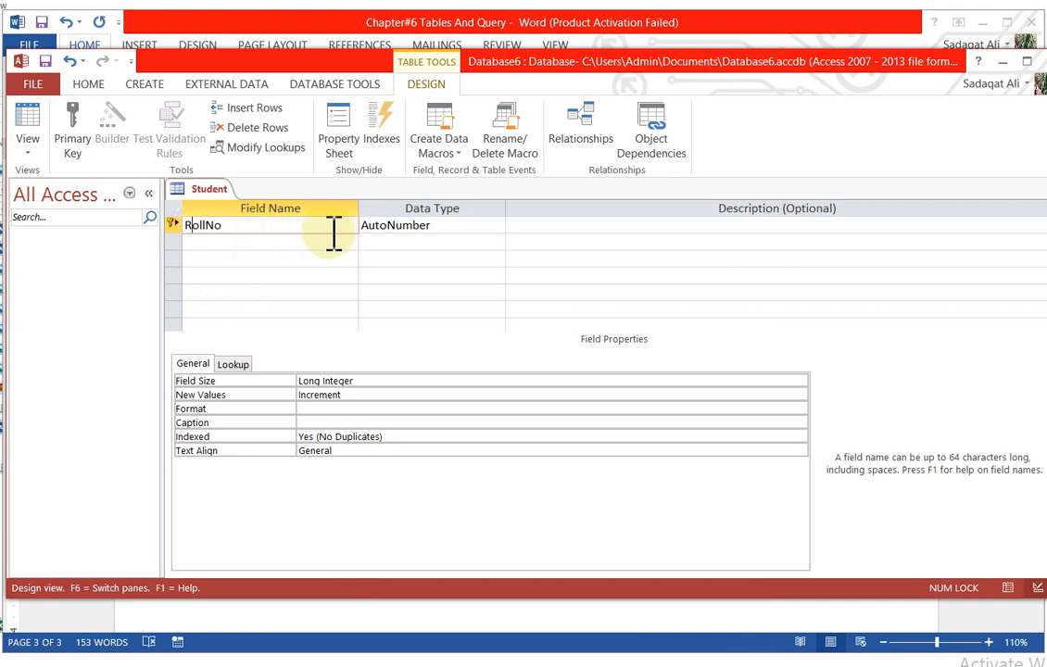
click(413, 232)
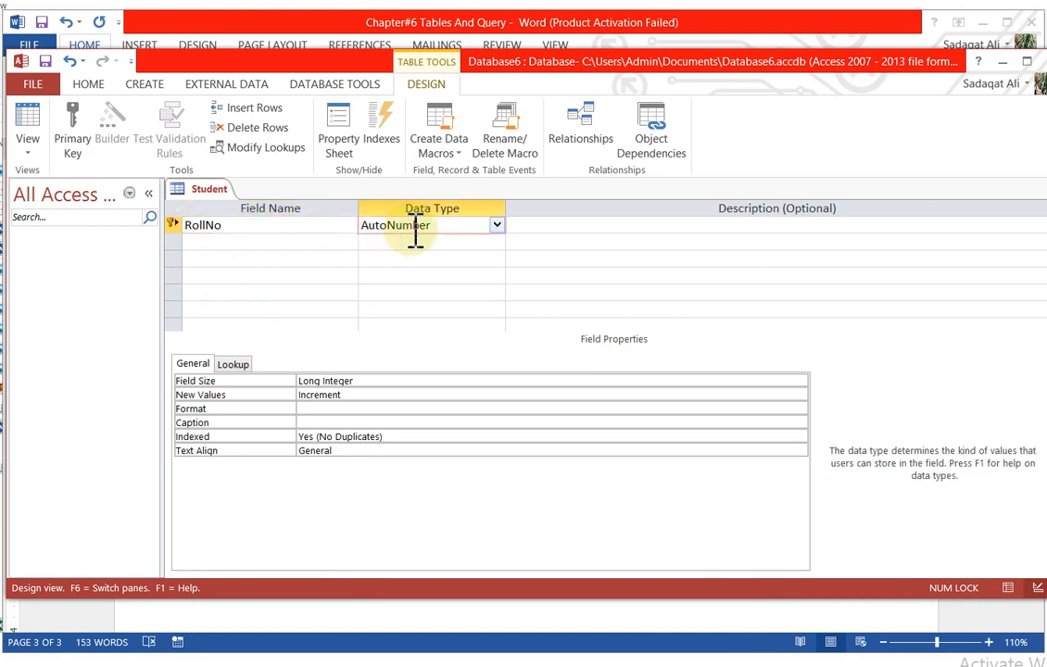
click(498, 228)
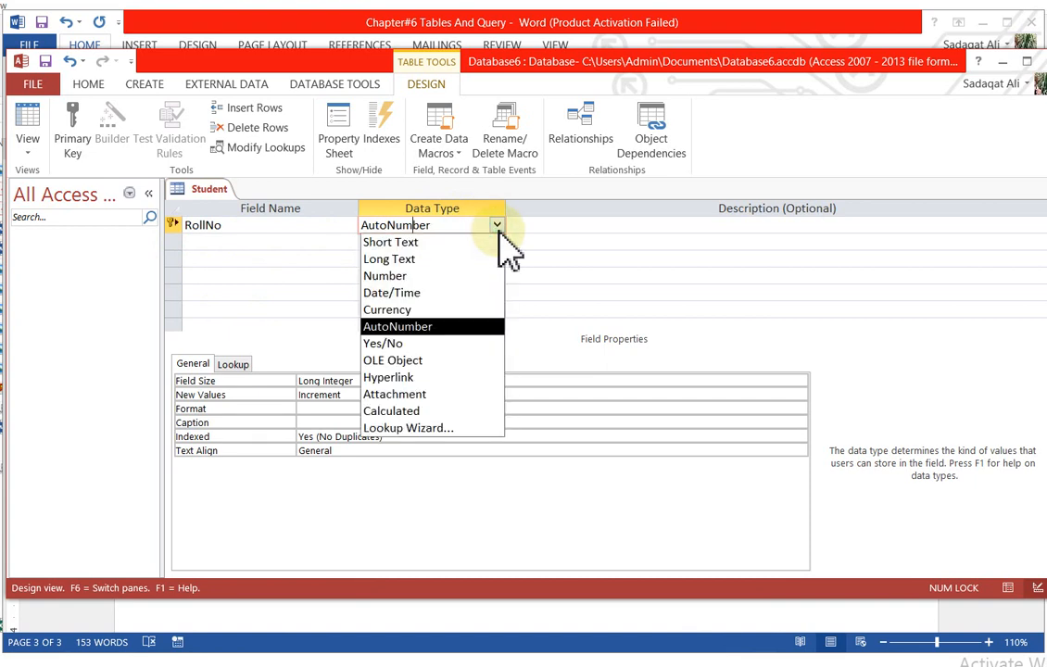
click(430, 277)
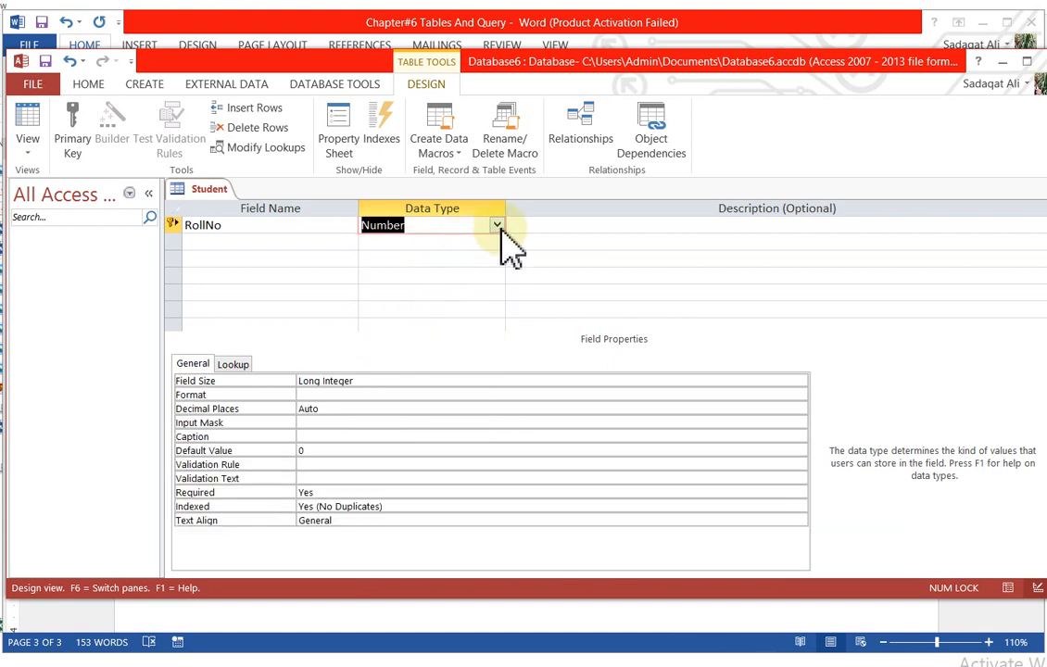
Add a second field called "Name", accepting the reserved word, with the Short Text data type
click(233, 243)
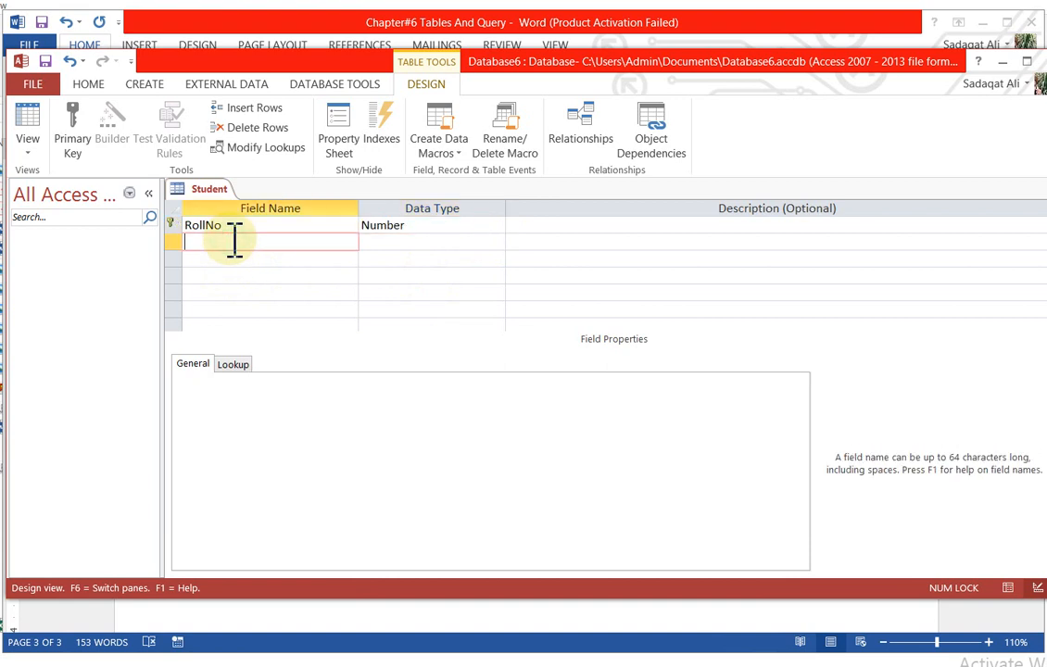
text(Name)
click(406, 239)
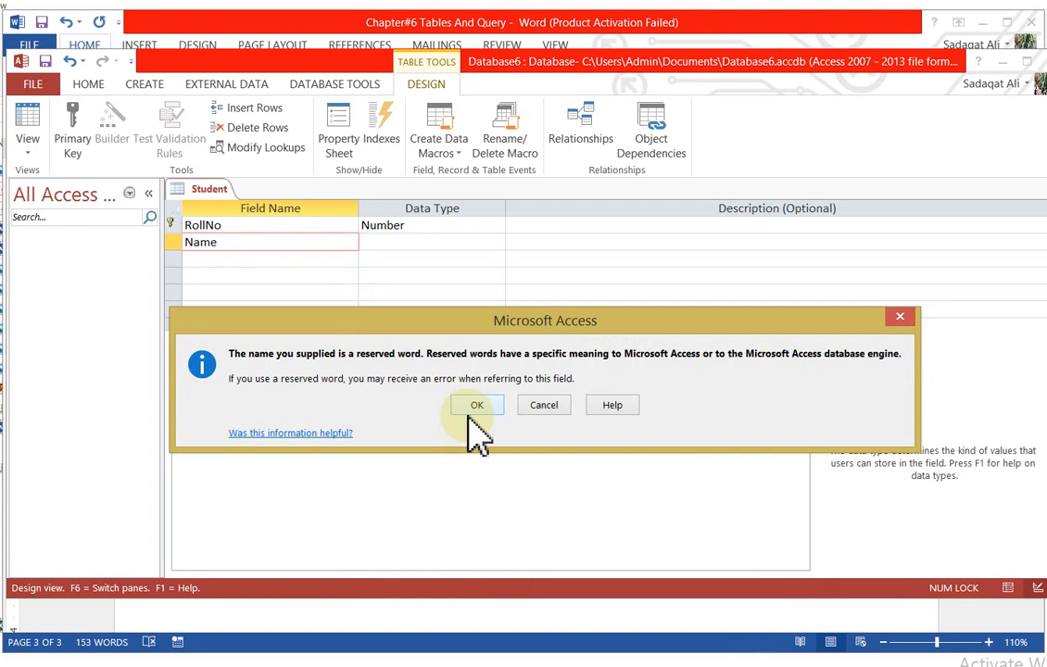
click(476, 408)
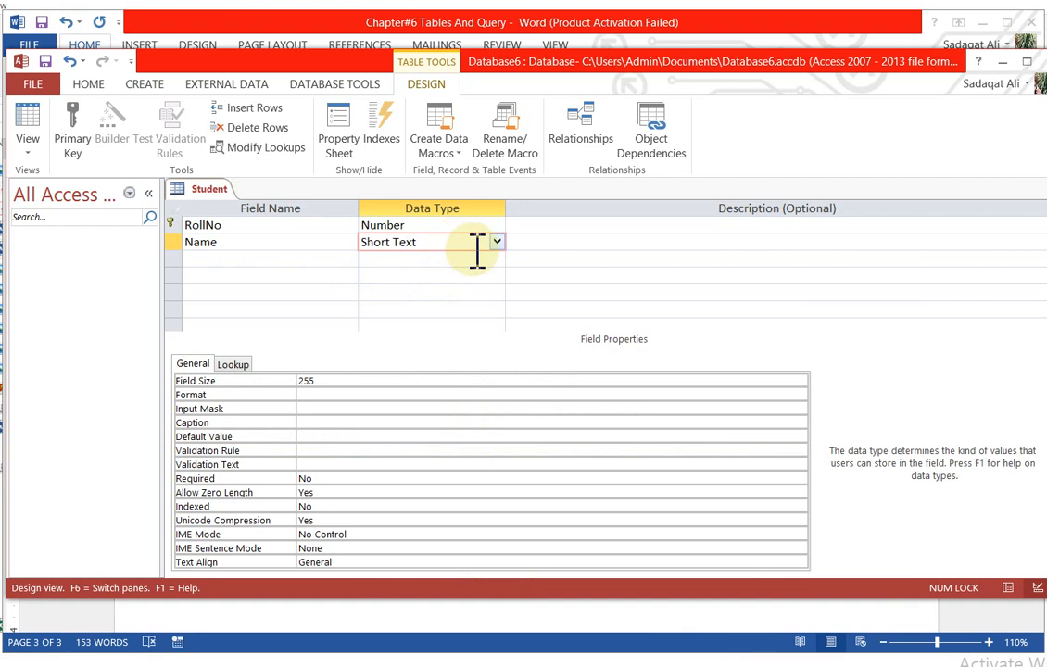
click(498, 243)
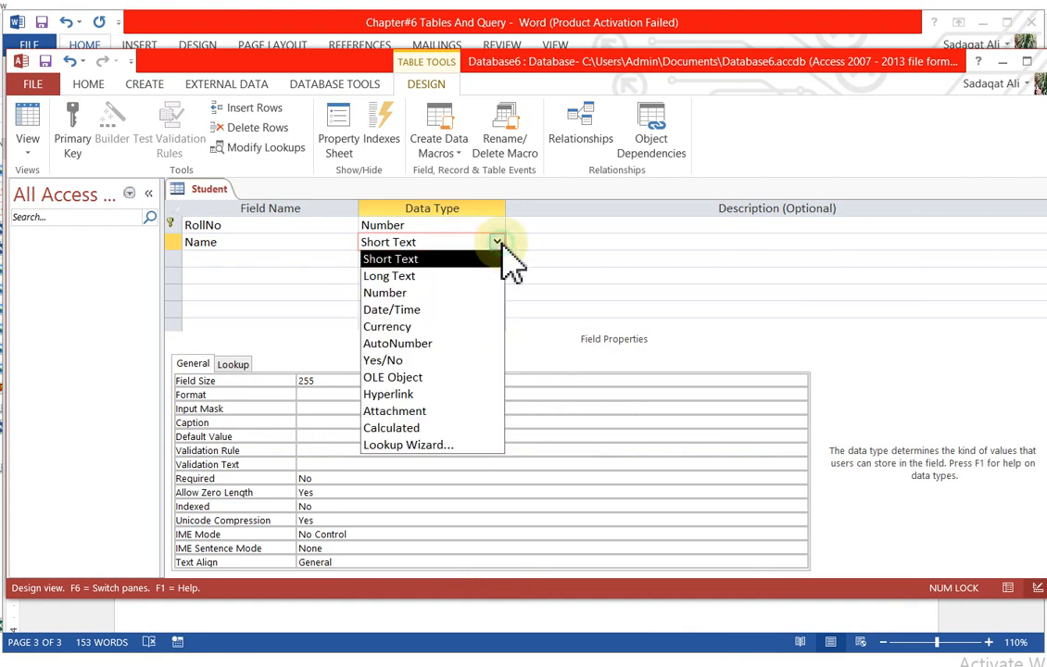
click(452, 260)
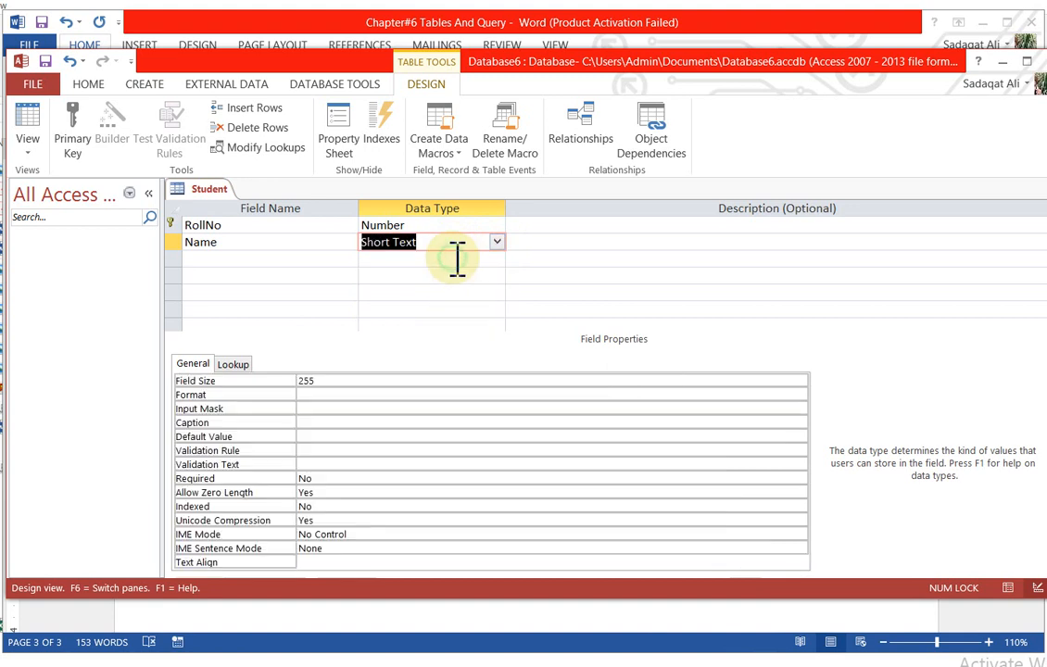
Add a third field called "F_NAme" with the Short Text data type
click(246, 259)
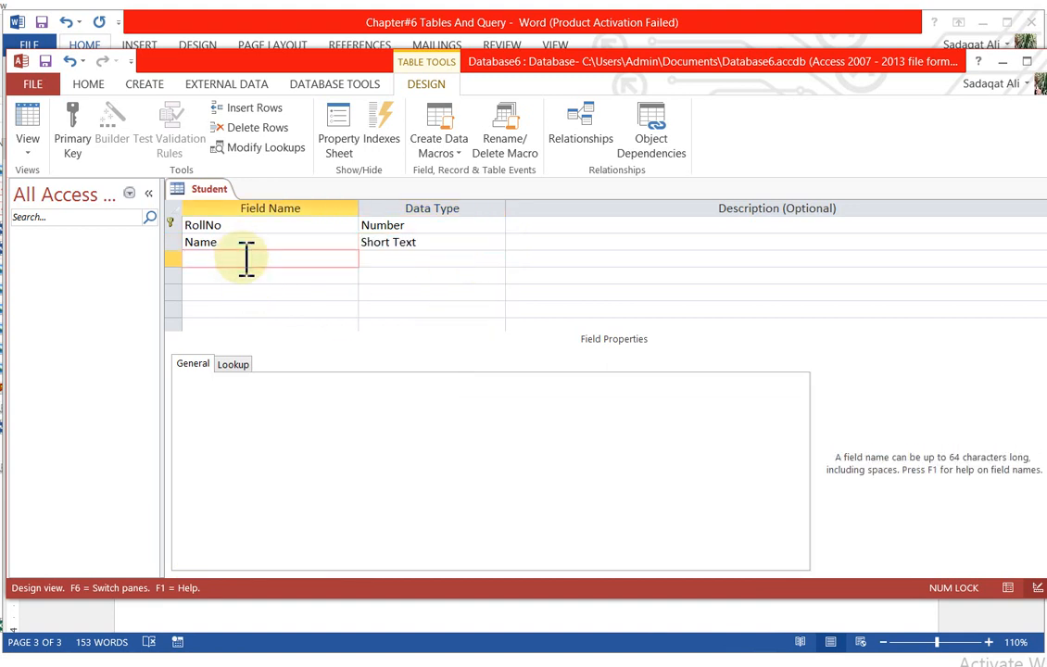
text(F_NAme)
click(386, 261)
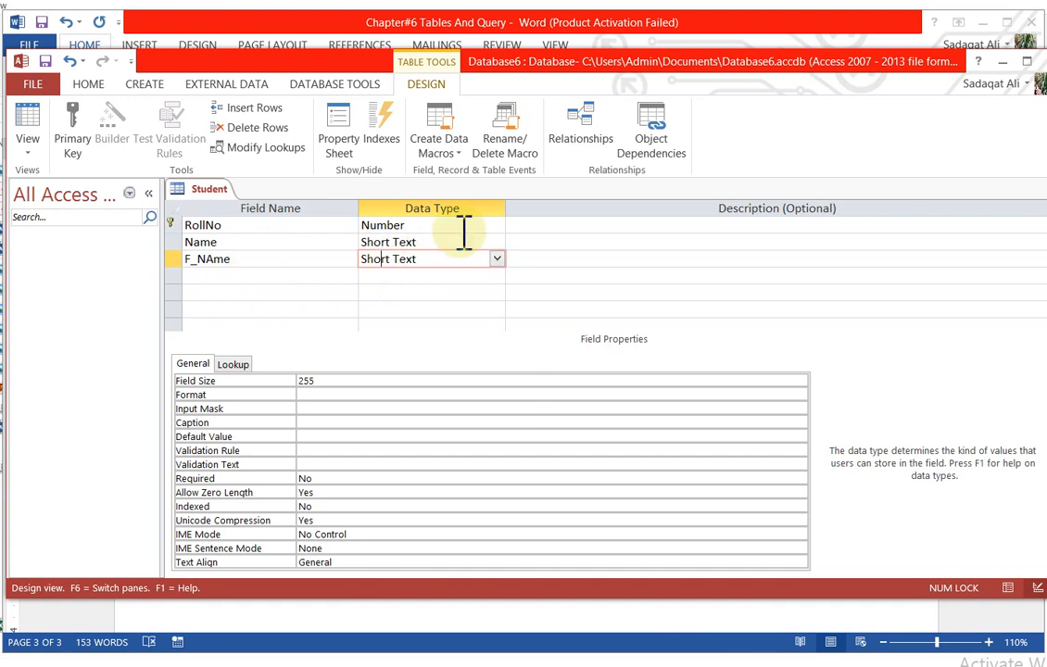
click(497, 260)
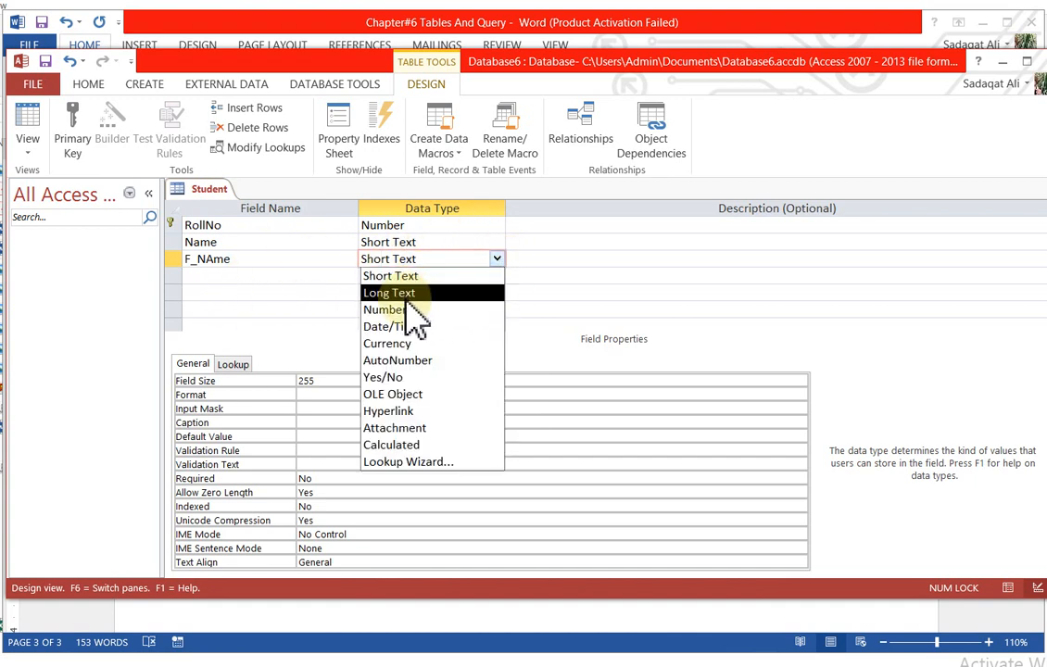
Add a fourth field called "Subjects" with the Short Text data type
click(209, 278)
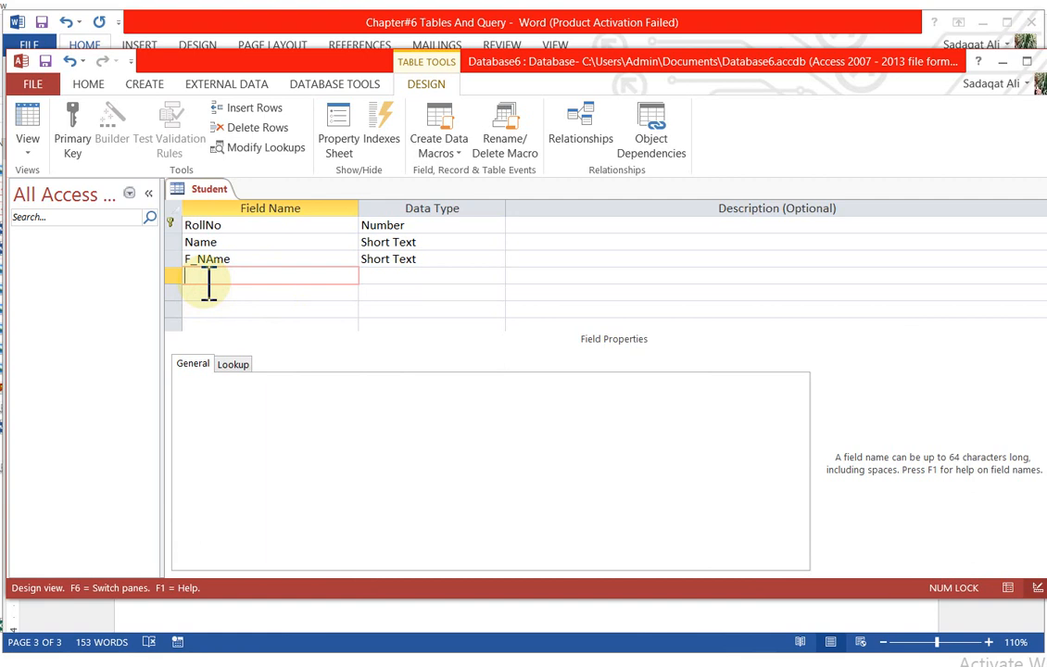
text(Subjects)
click(393, 275)
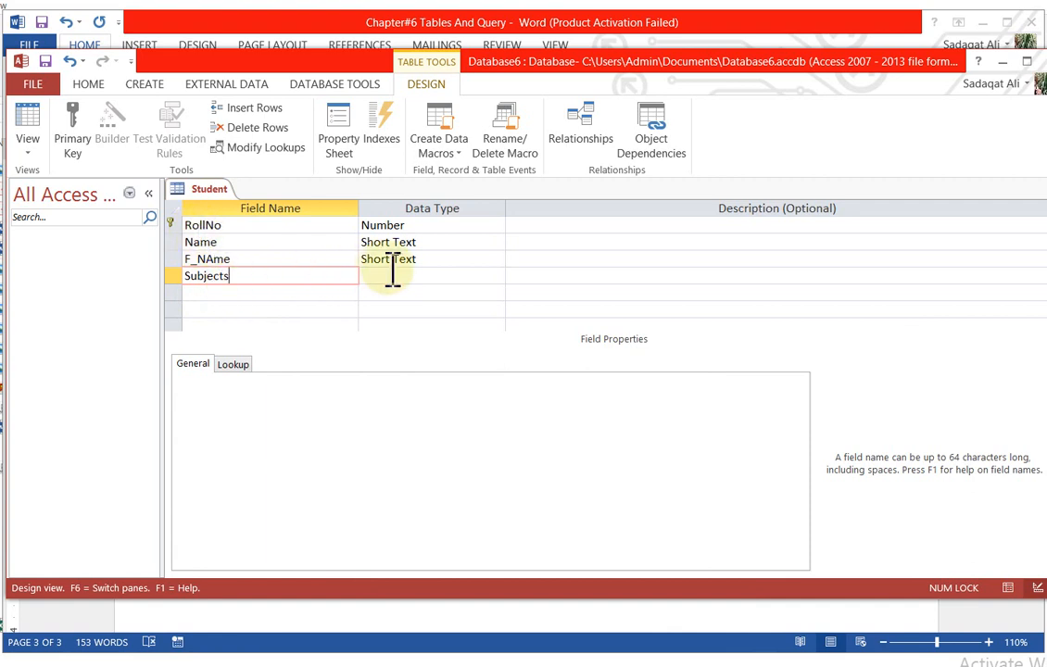
click(254, 295)
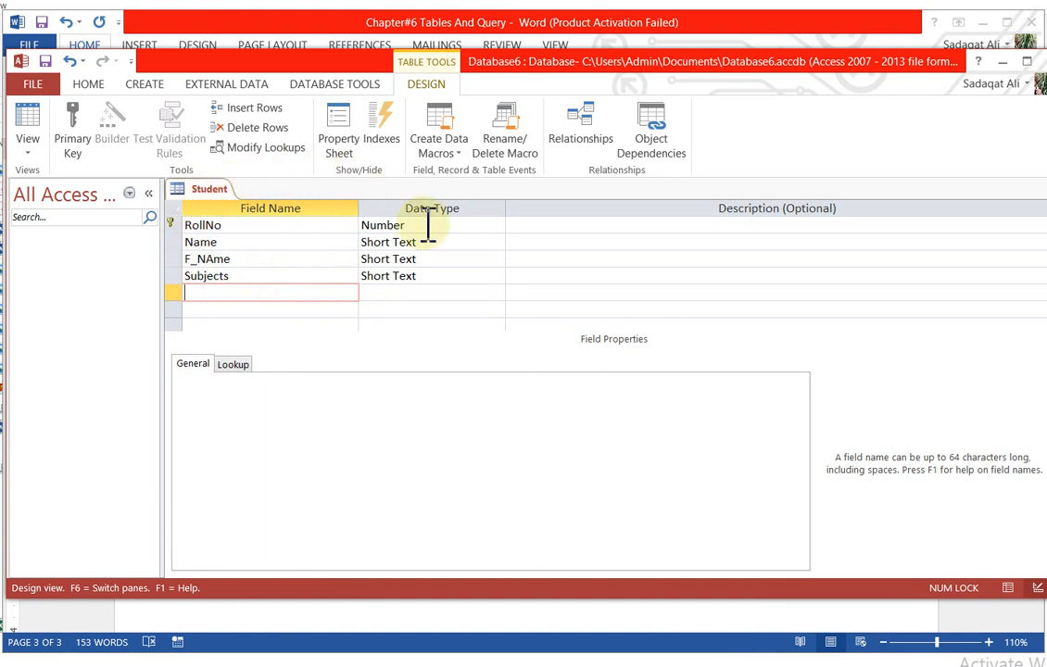
Close the Student table and save the changes to its design
click(89, 84)
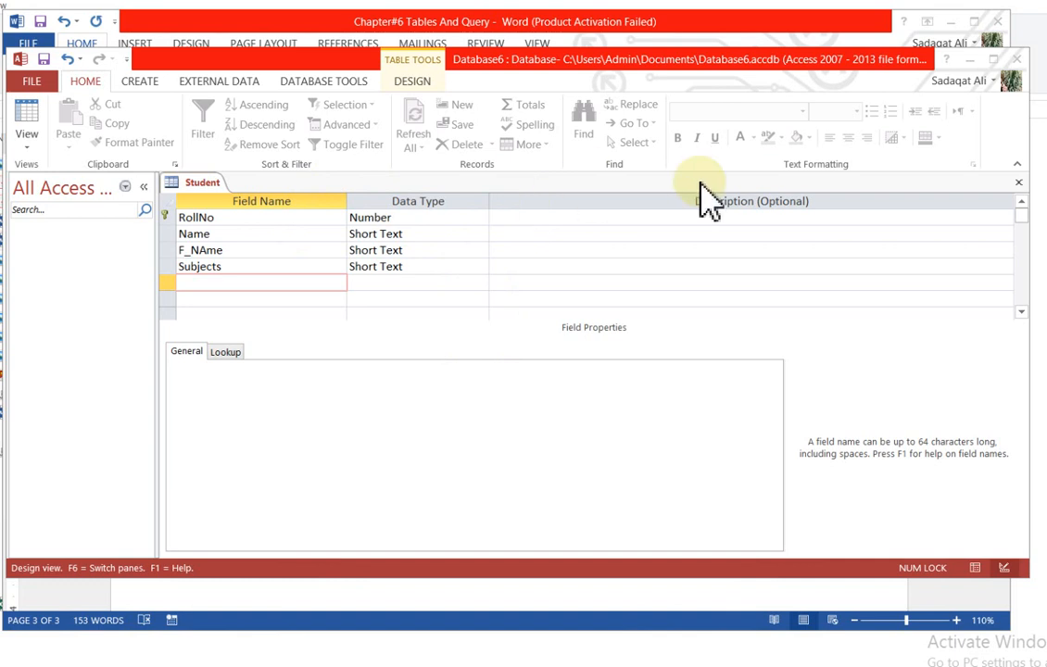
click(1020, 183)
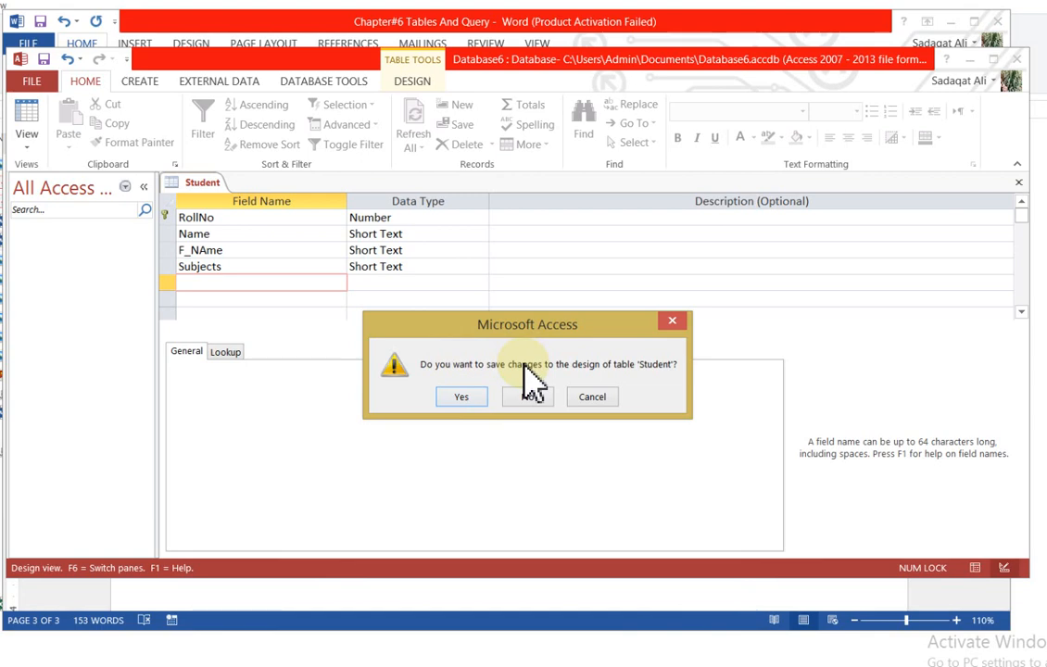
click(462, 398)
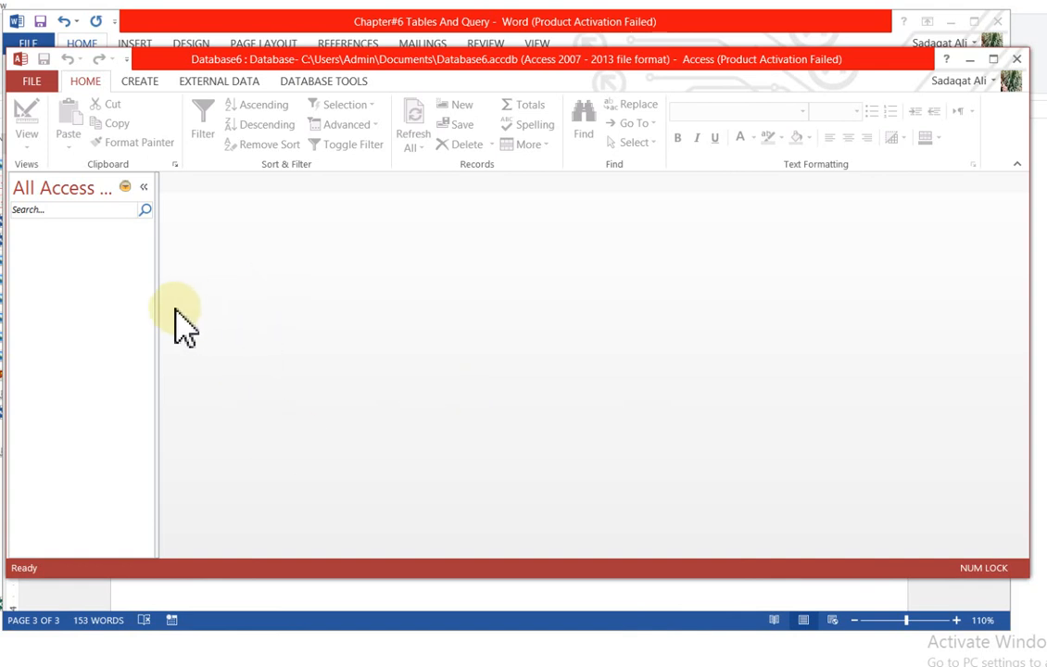
Try to find the Student table by filtering the navigation list by Tables and All Access Objects and searching for "s"
click(125, 188)
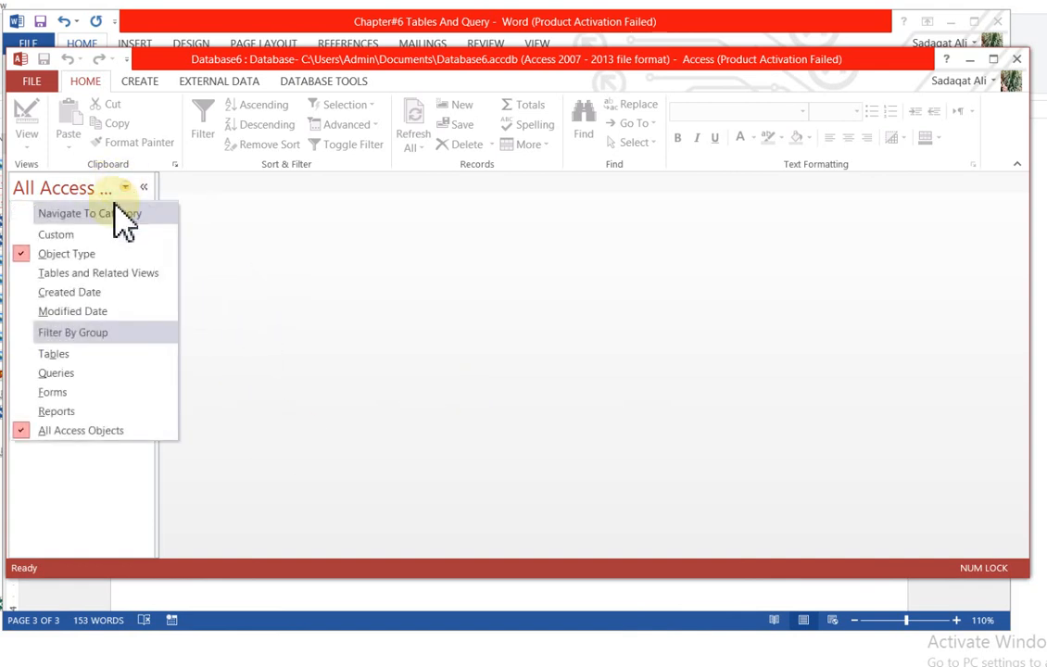
click(66, 353)
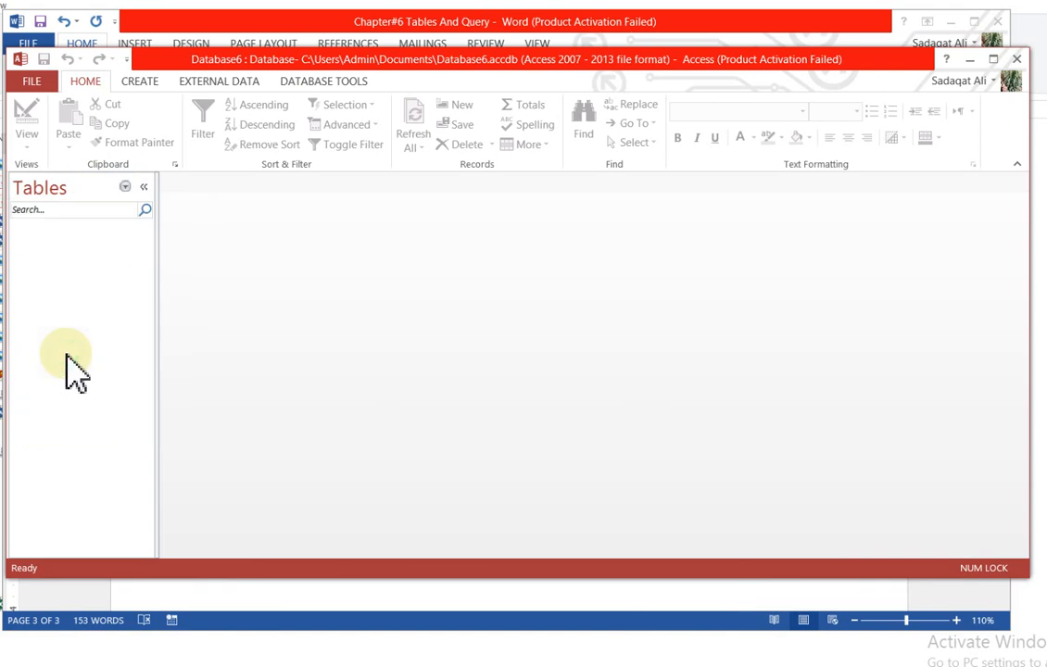
click(125, 186)
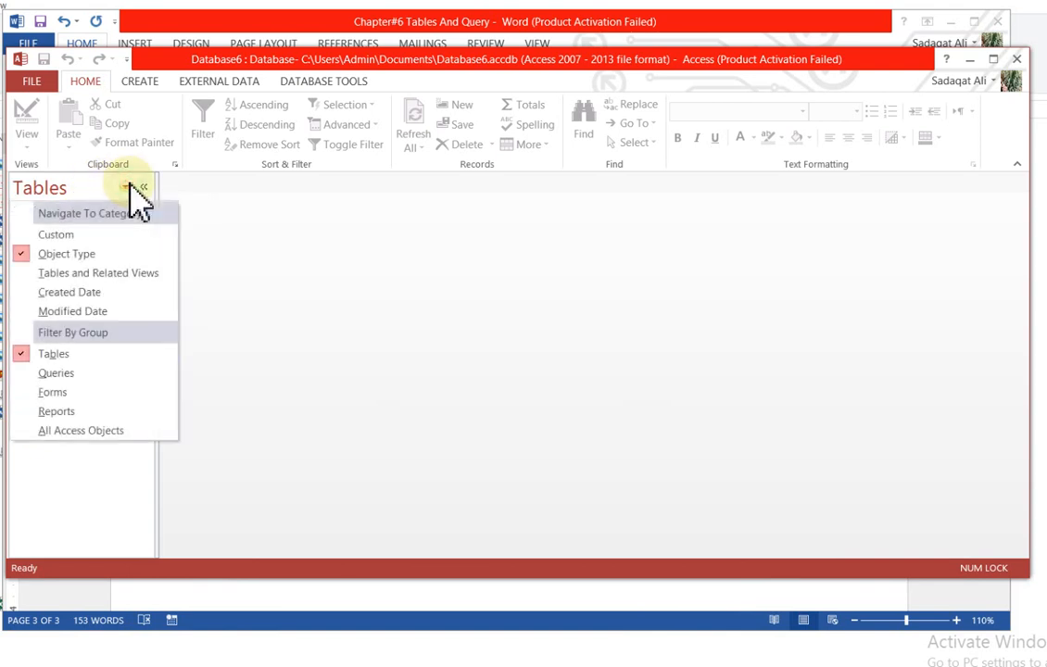
click(55, 356)
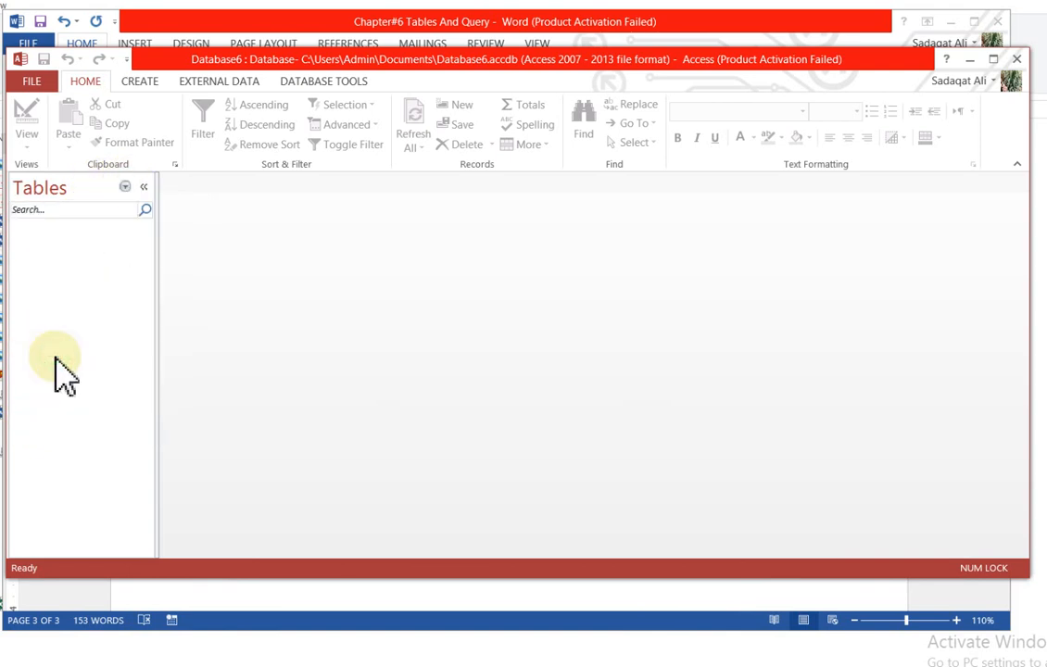
click(144, 188)
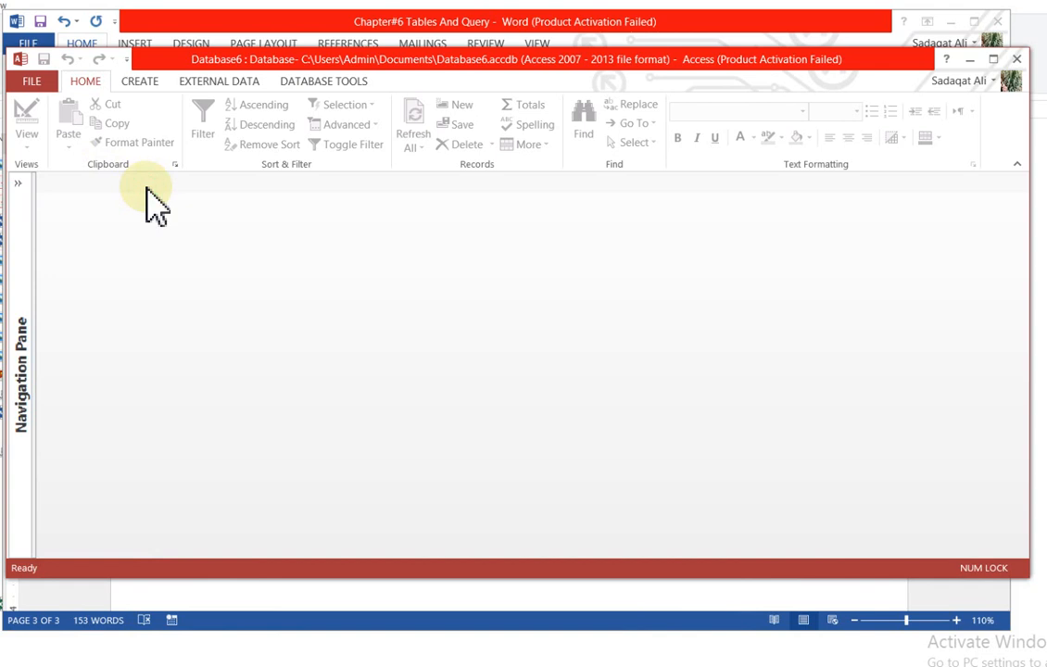
click(19, 183)
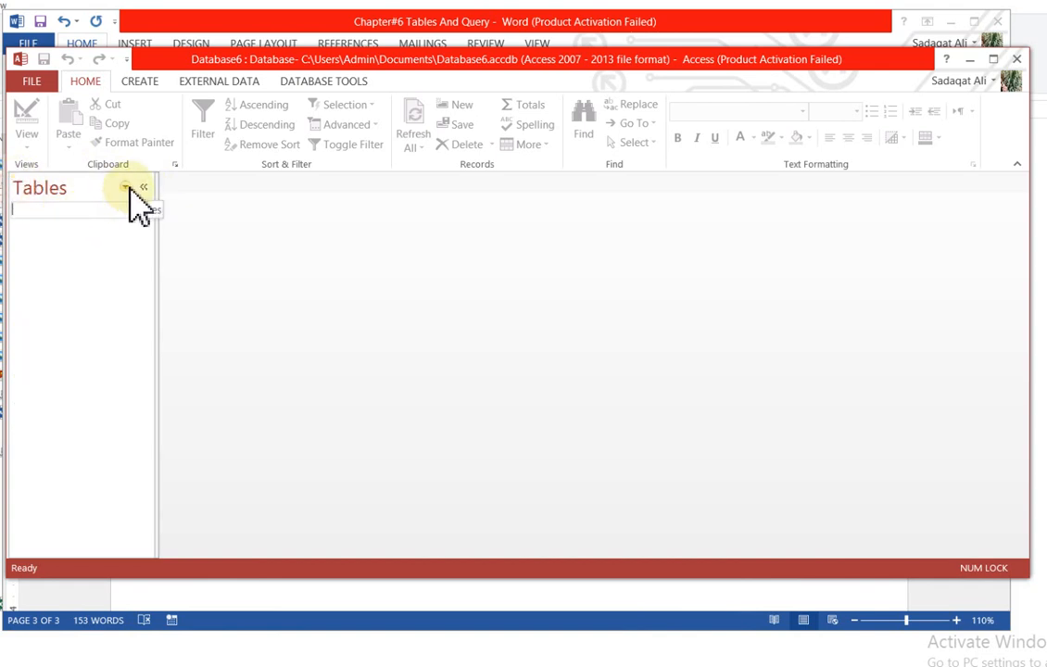
click(126, 188)
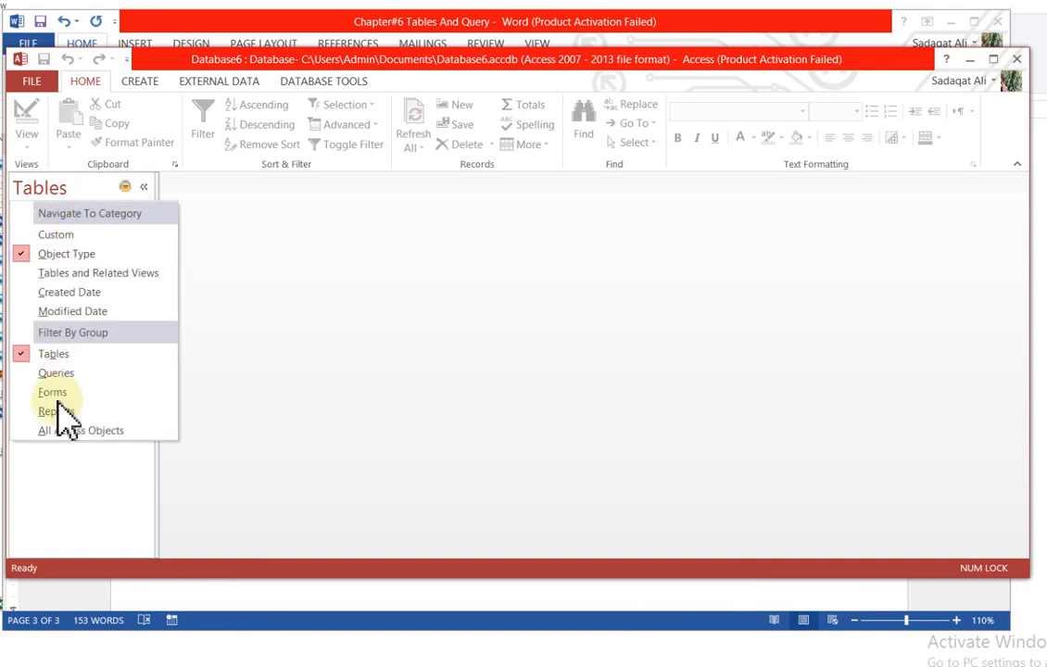
click(81, 430)
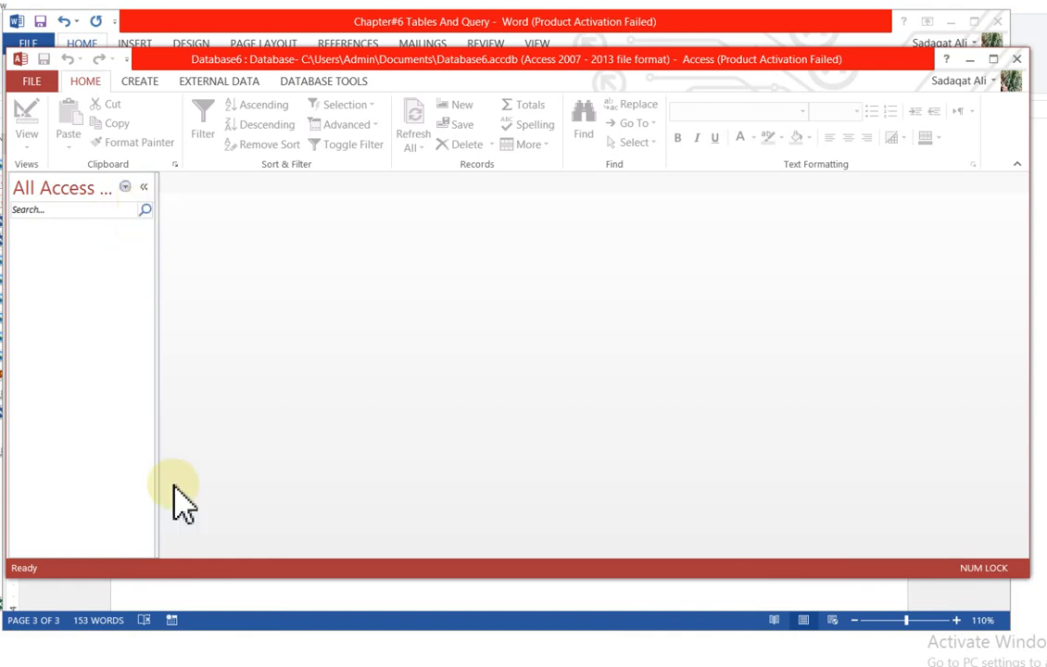
click(105, 191)
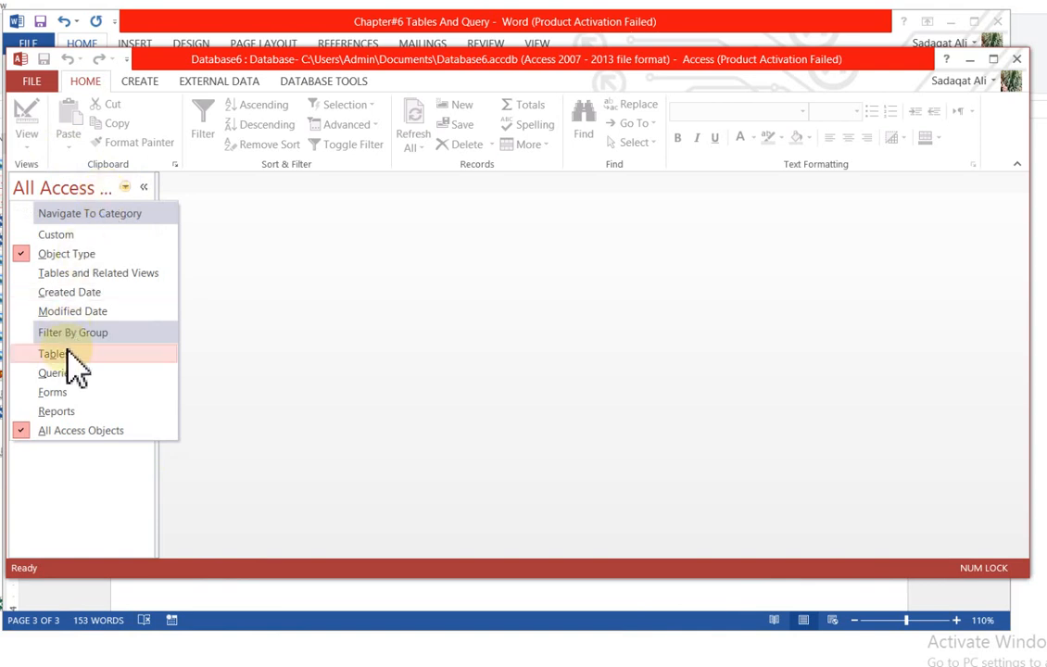
click(54, 353)
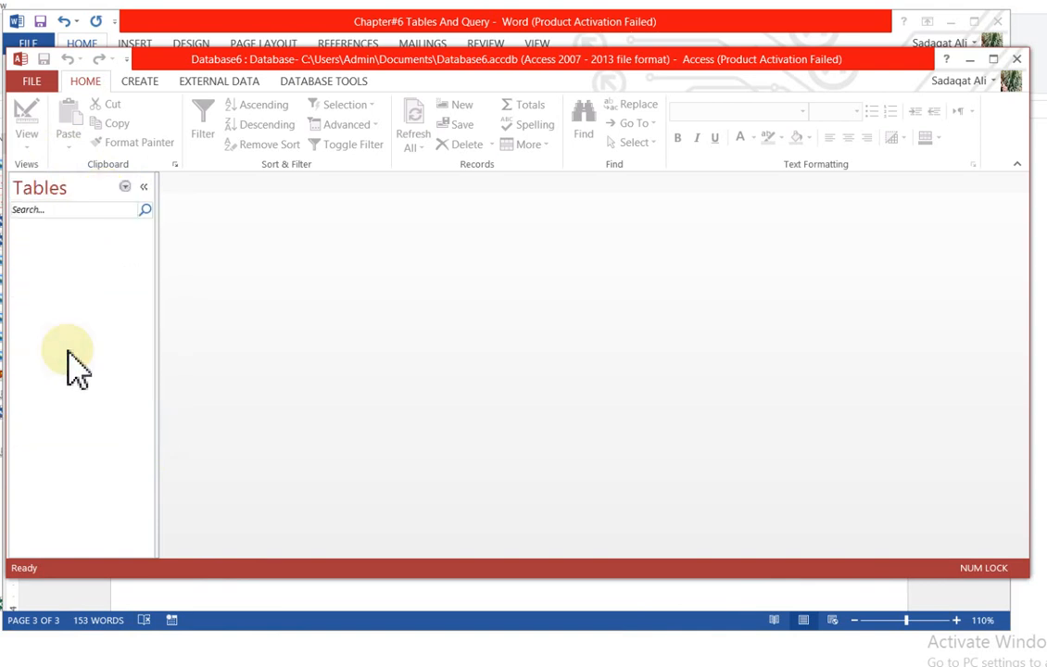
click(116, 212)
text(s)
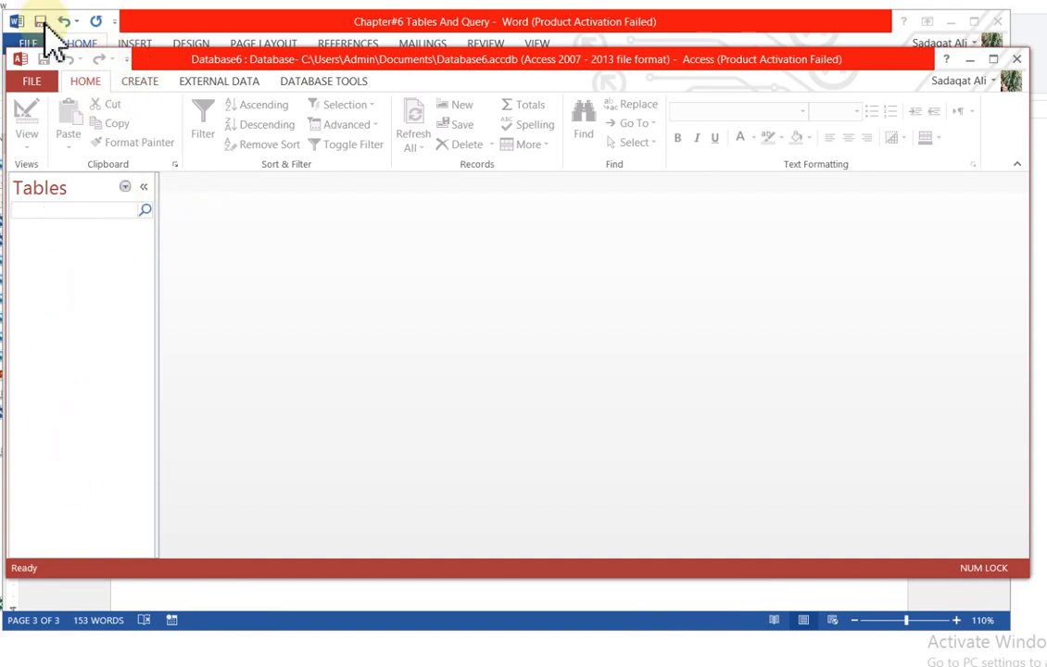
click(127, 61)
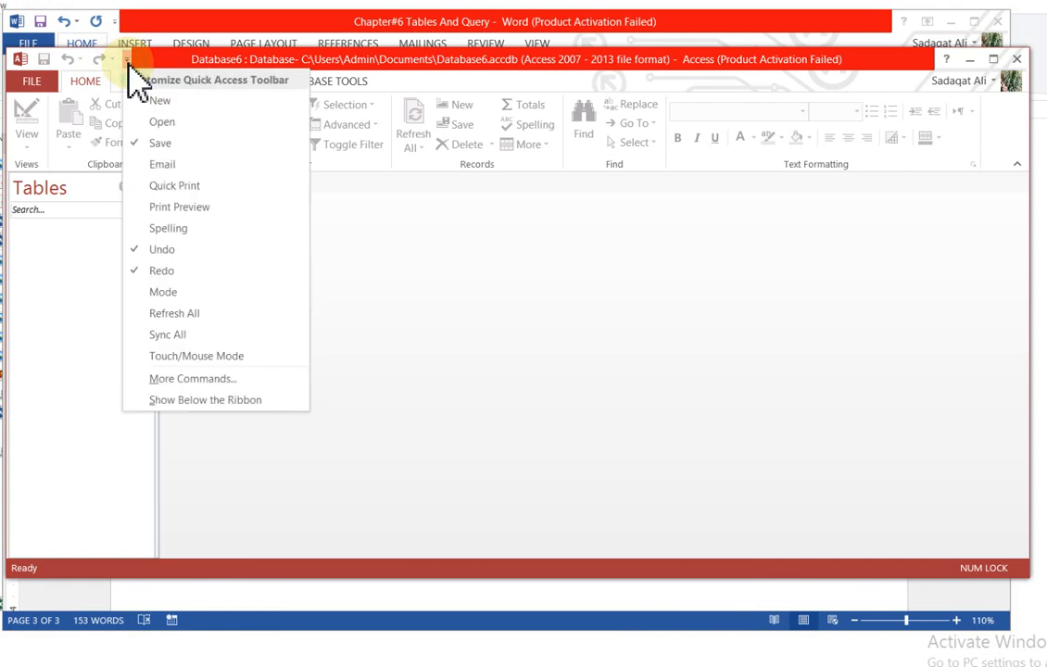
click(32, 381)
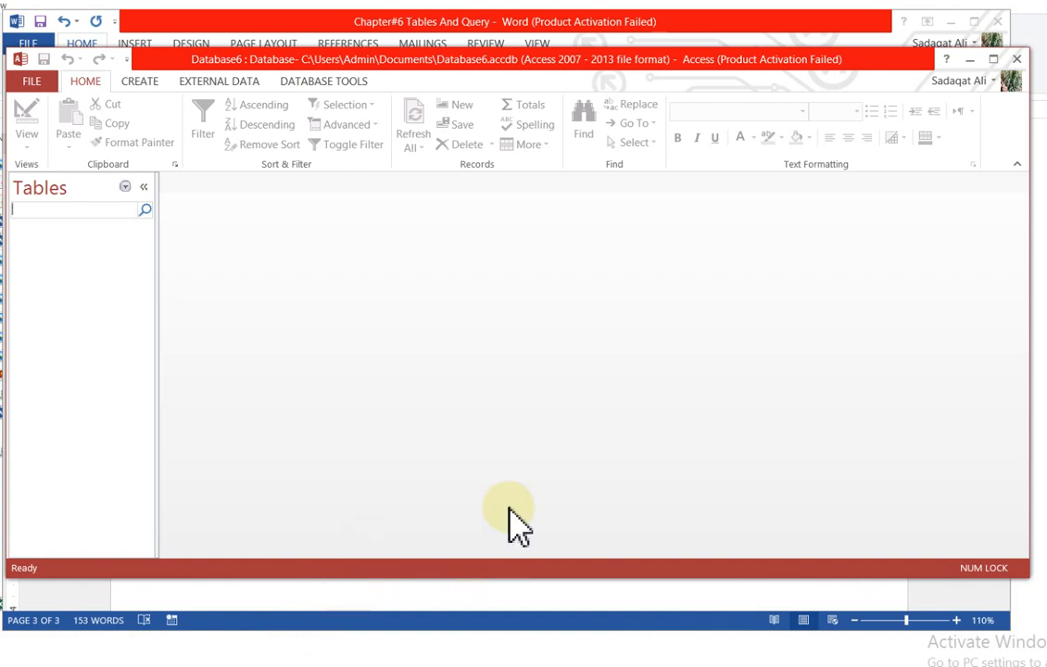
click(149, 81)
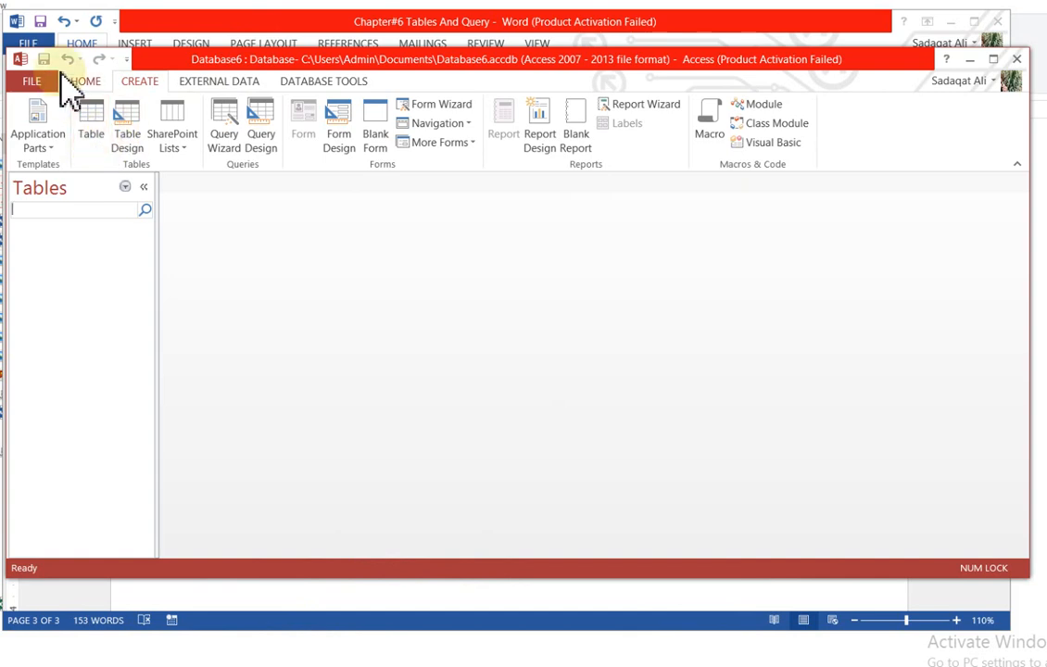
click(84, 81)
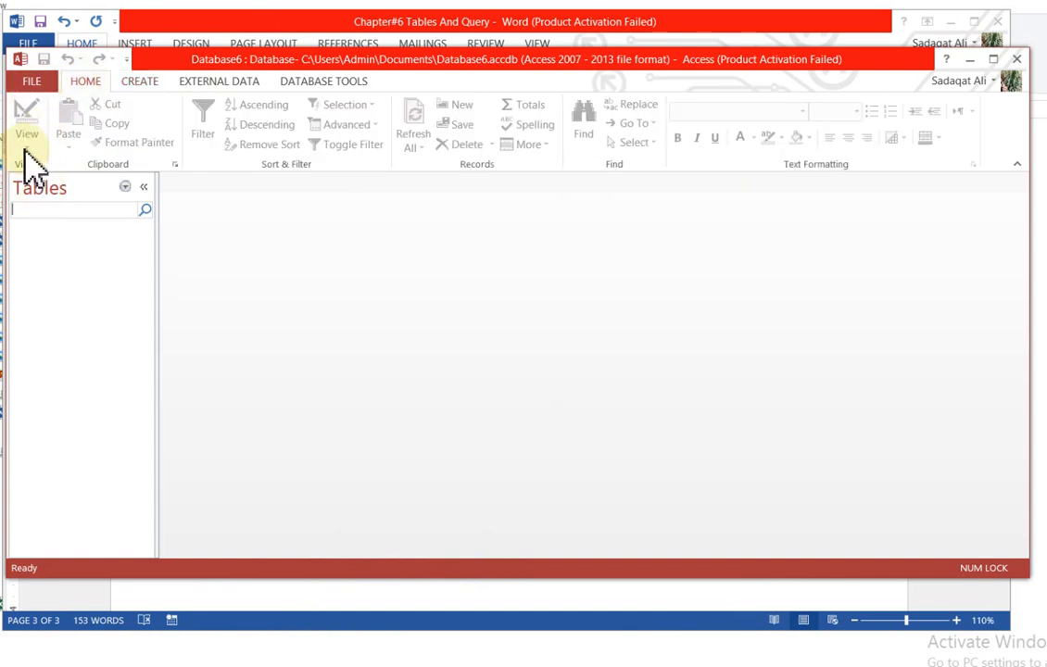
Switch the navigation list to the Custom category and open the Student table in Datasheet View
click(125, 187)
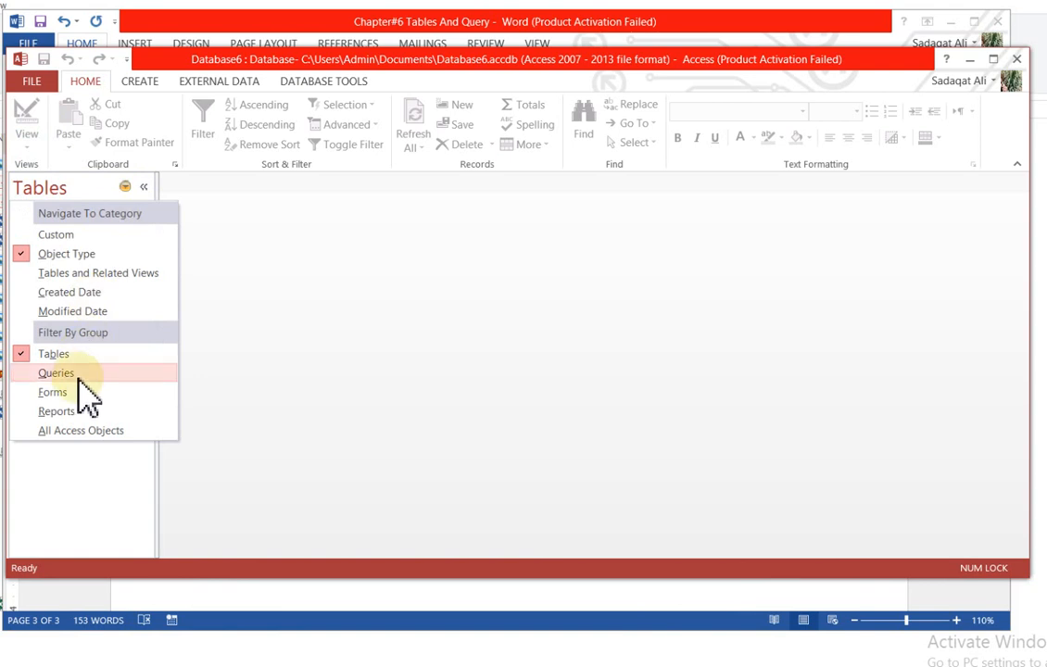
click(57, 236)
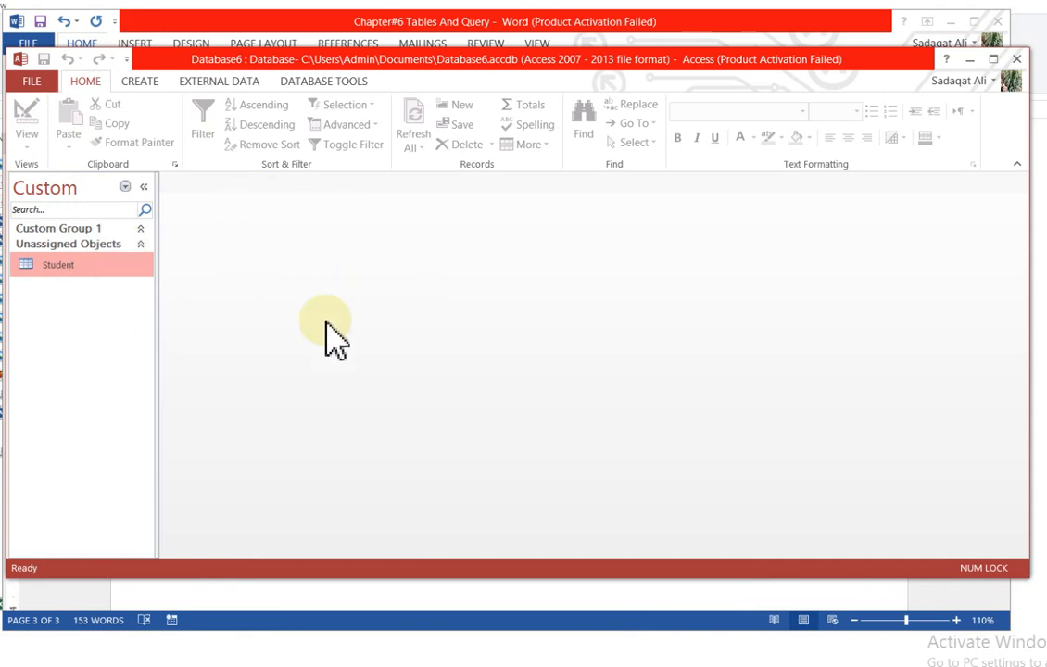
double_click(58, 265)
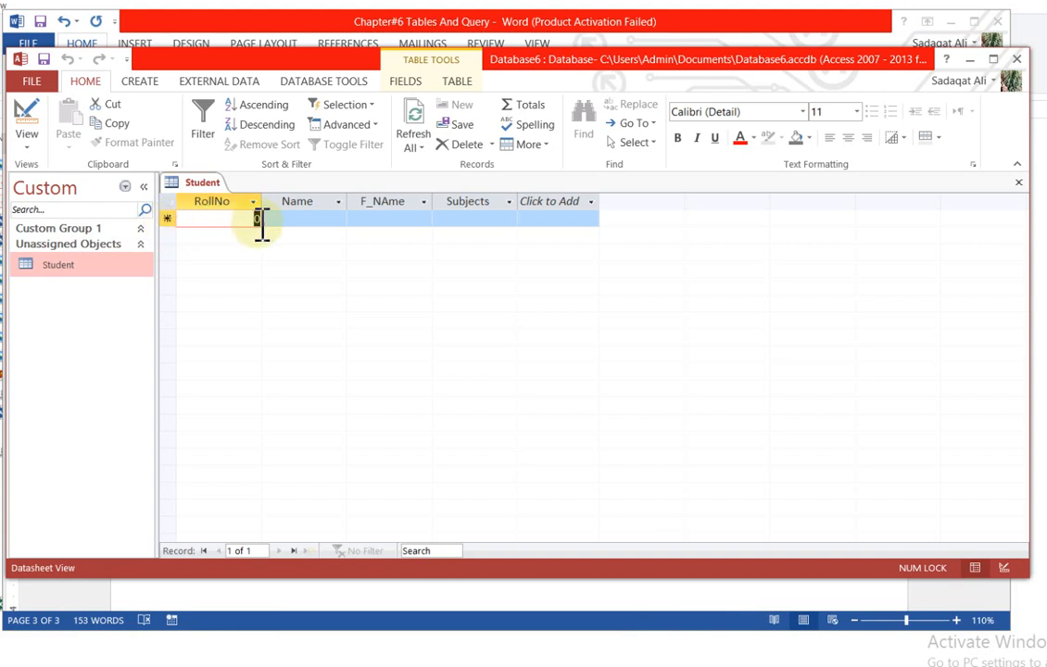
Enter the first student record with RollNo 1, Name "abc", F_NAme "fg" and Subjects "comp"
text(1)
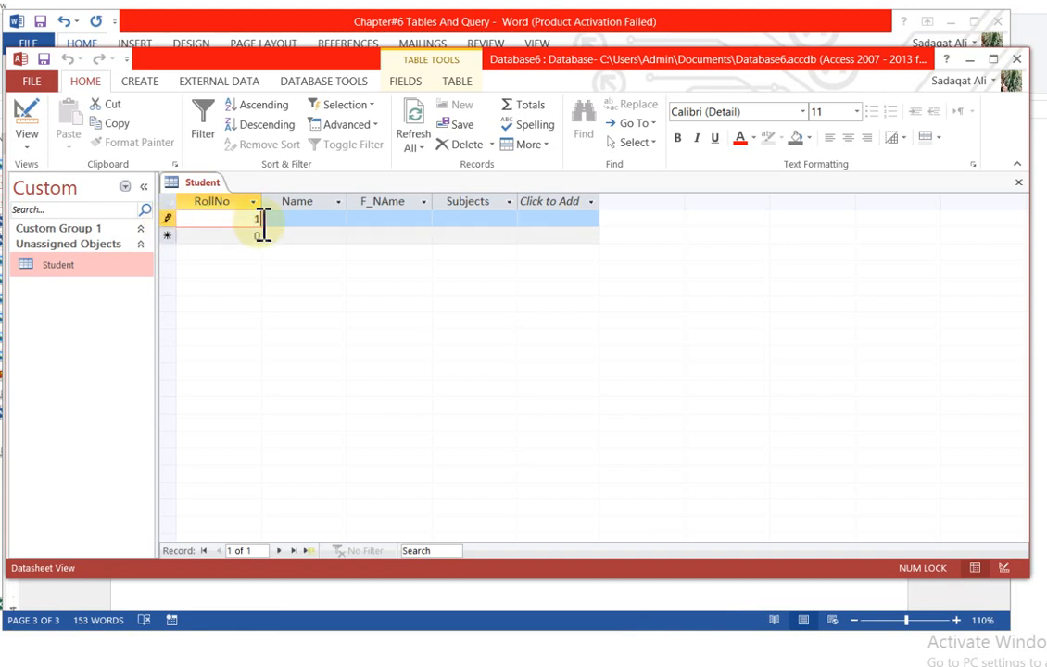
click(301, 223)
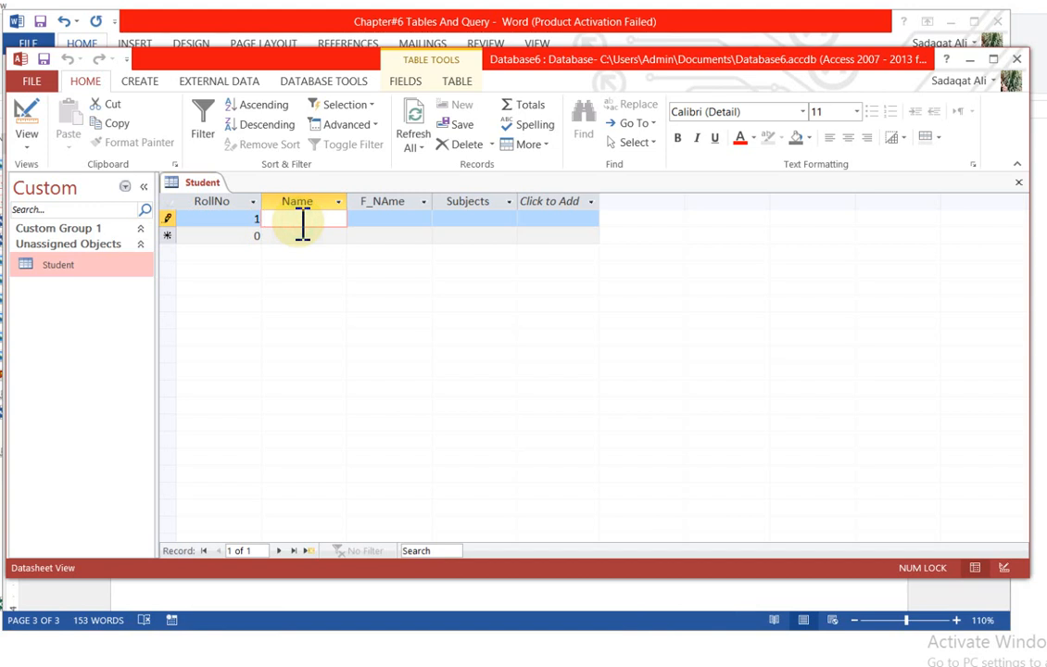
text(abc)
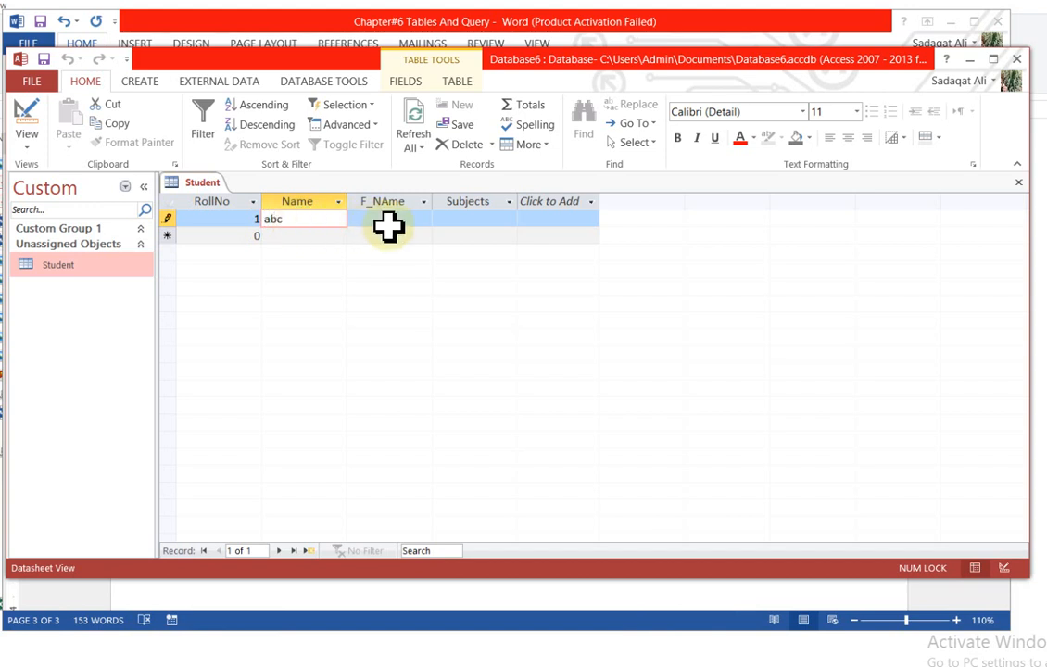
click(400, 220)
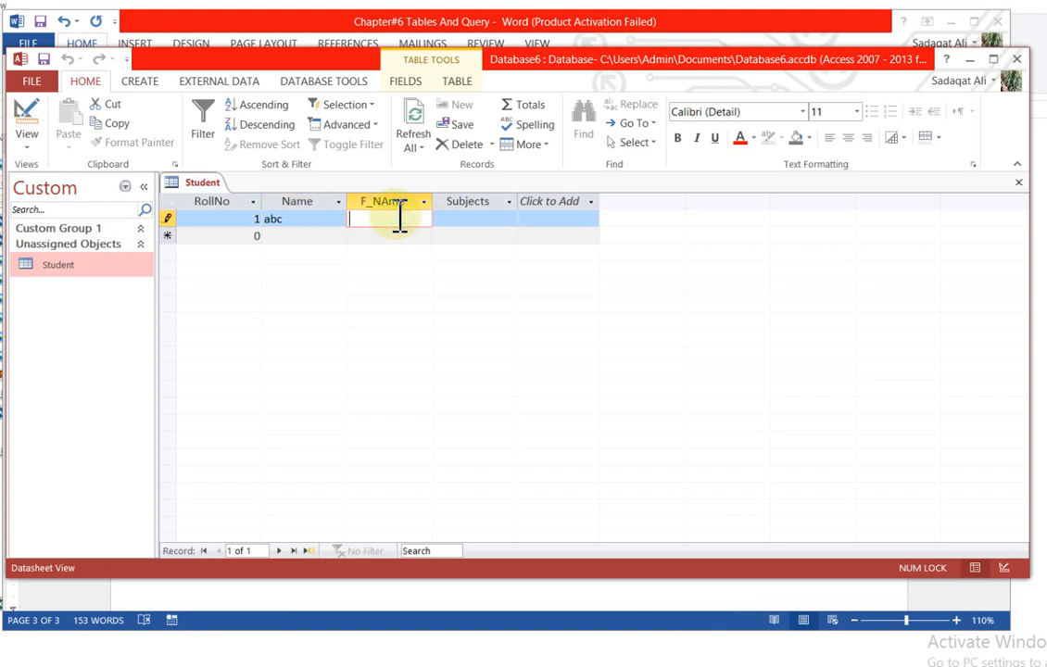
click(475, 223)
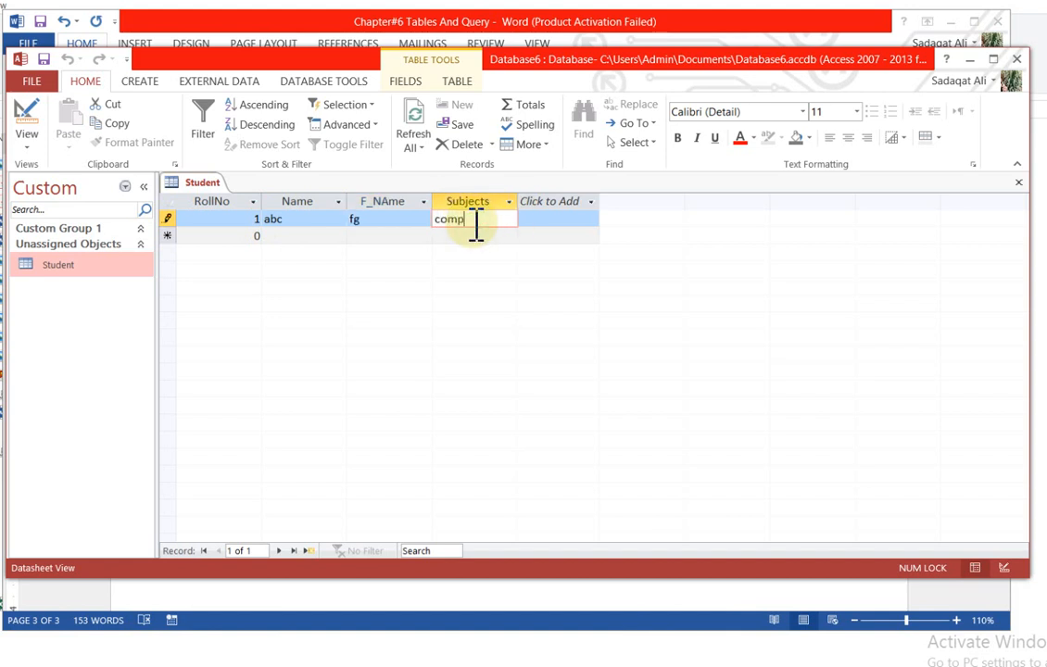
Enter the second student record with RollNo 2, Name "fgc", F_NAme "b" and Subjects "stat"
click(260, 236)
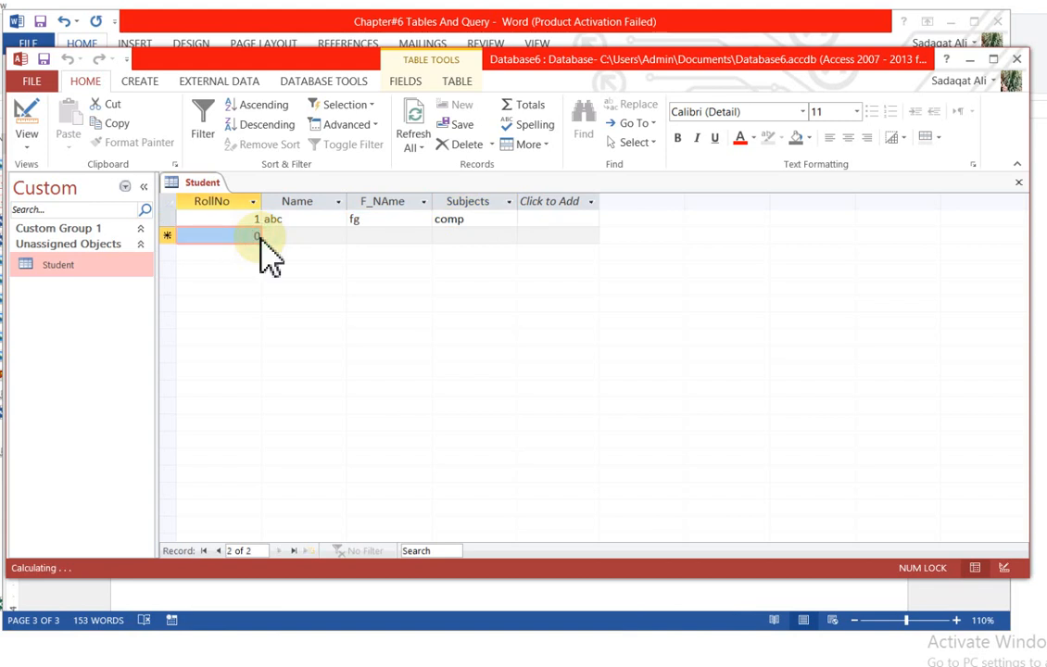
text(2)
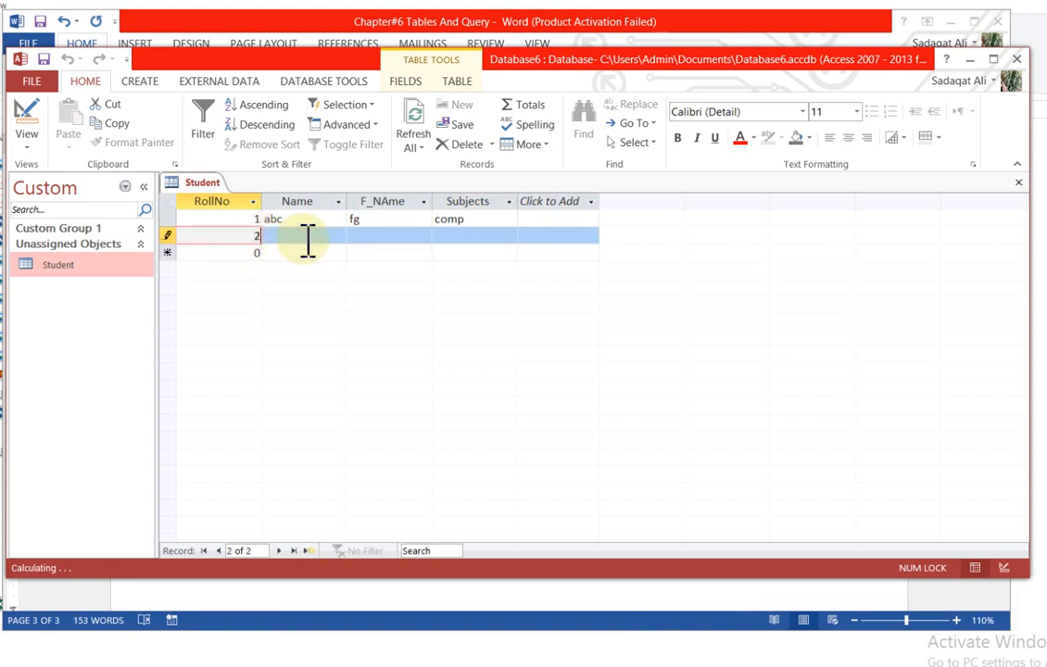
click(307, 237)
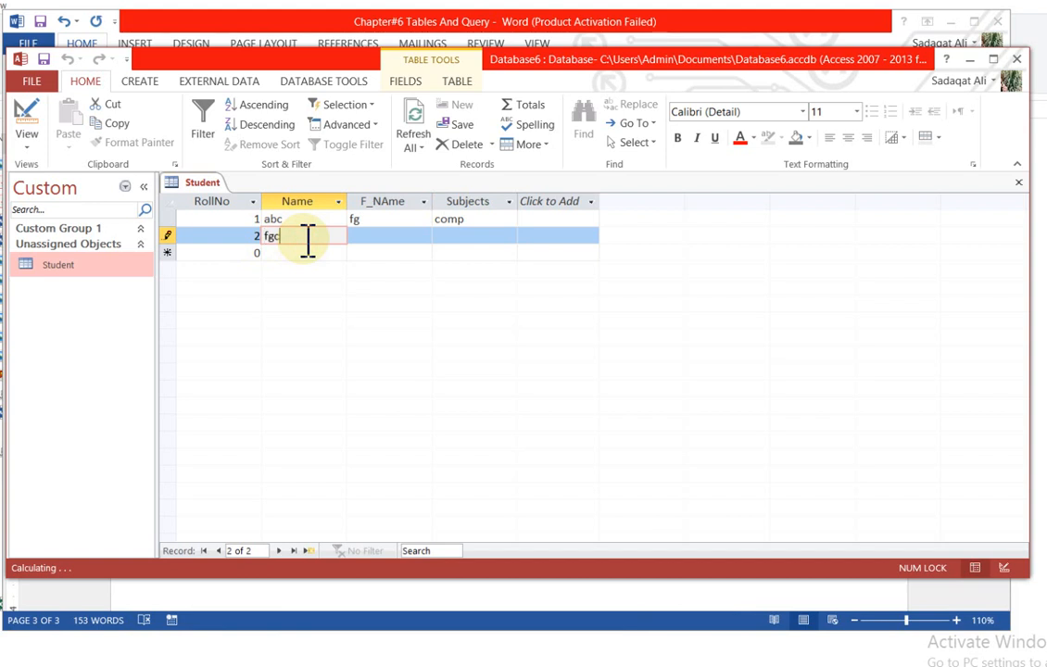
click(369, 239)
text(b)
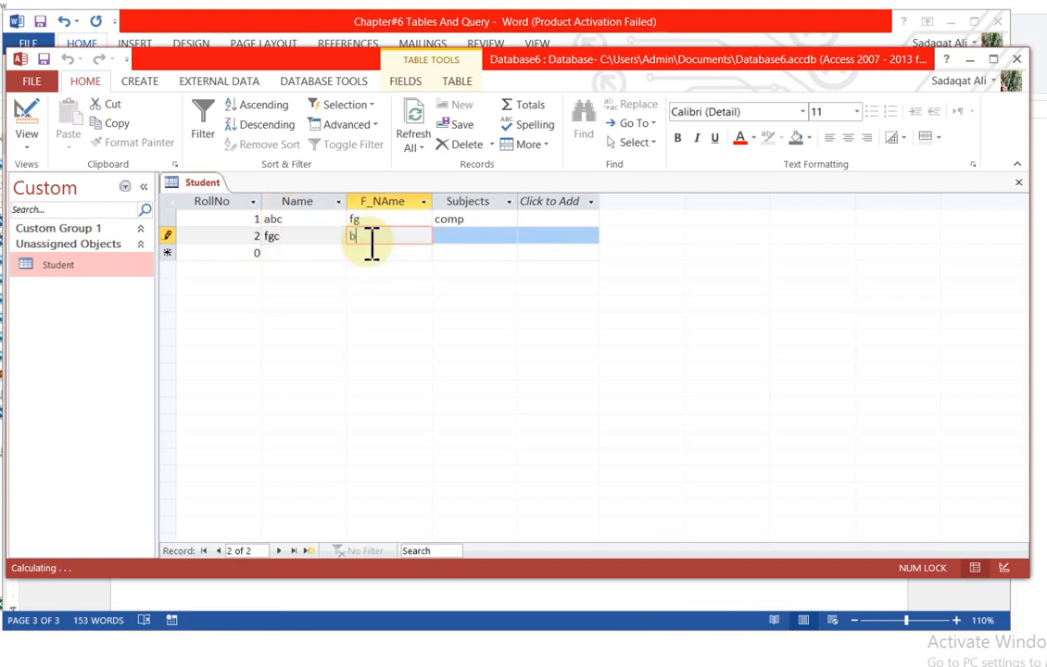
click(459, 239)
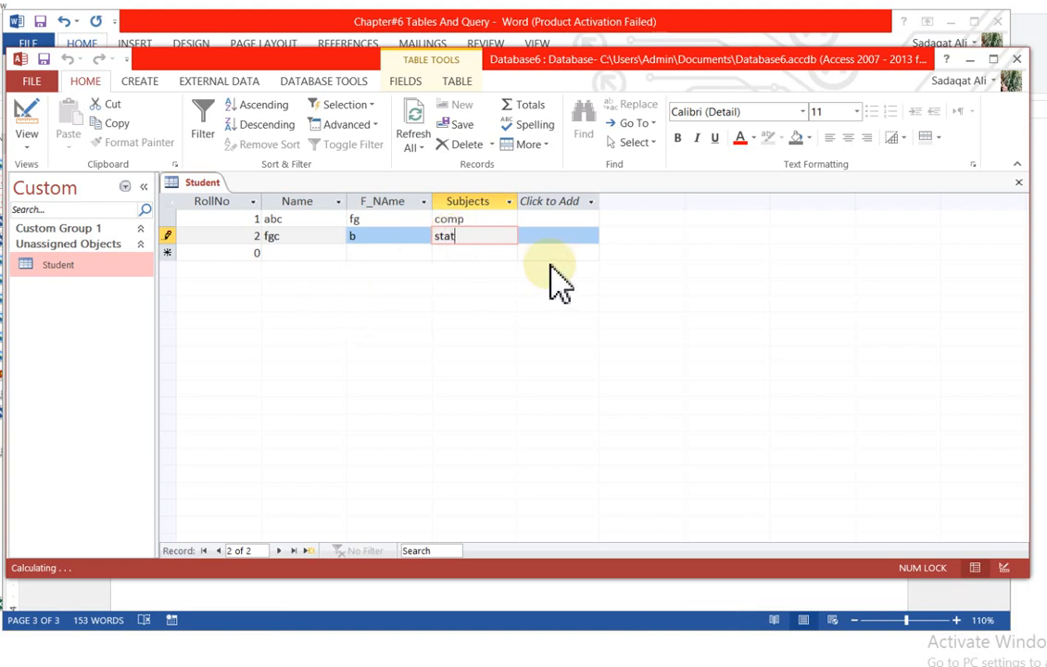
Try to add a third record with the duplicate RollNo 2, Name "bv" and F_NAme "v" to test the primary key
click(261, 256)
text(2)
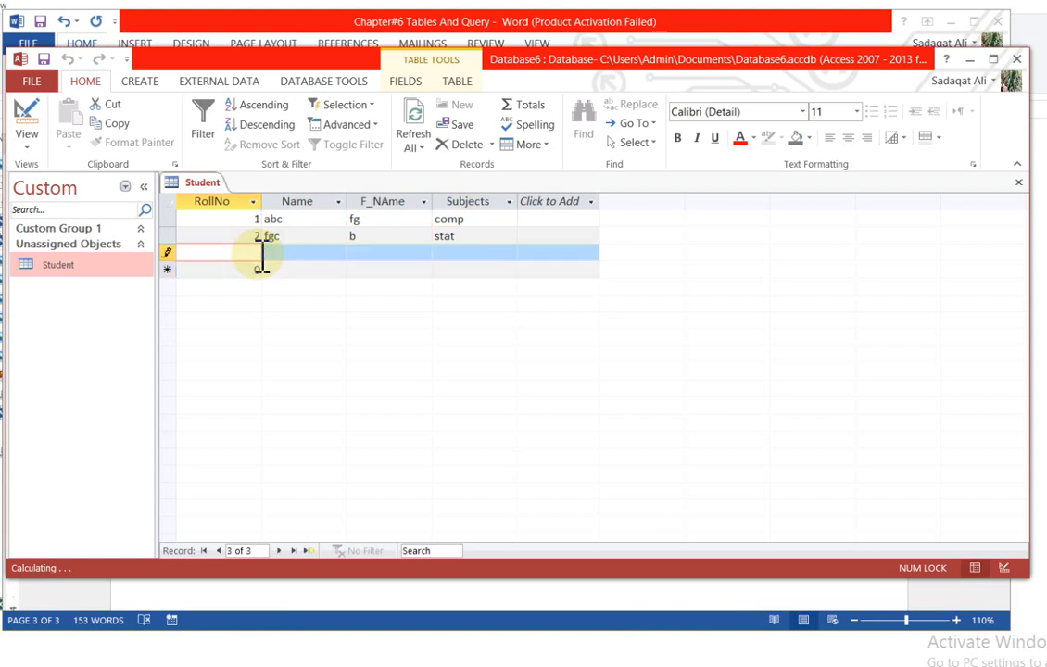
click(310, 252)
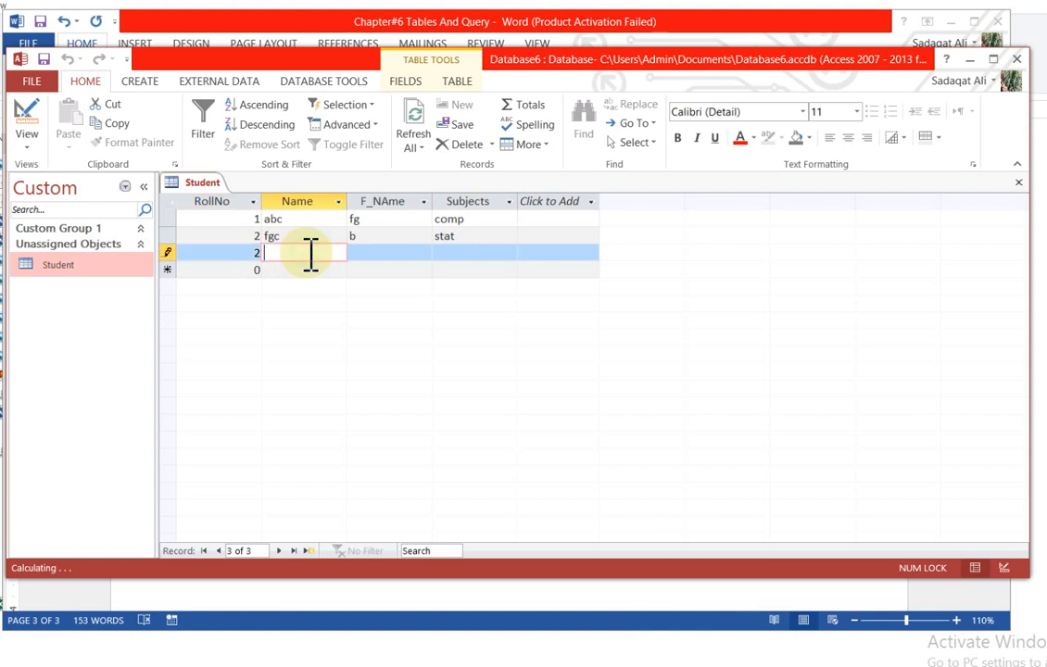
click(397, 251)
text(v)
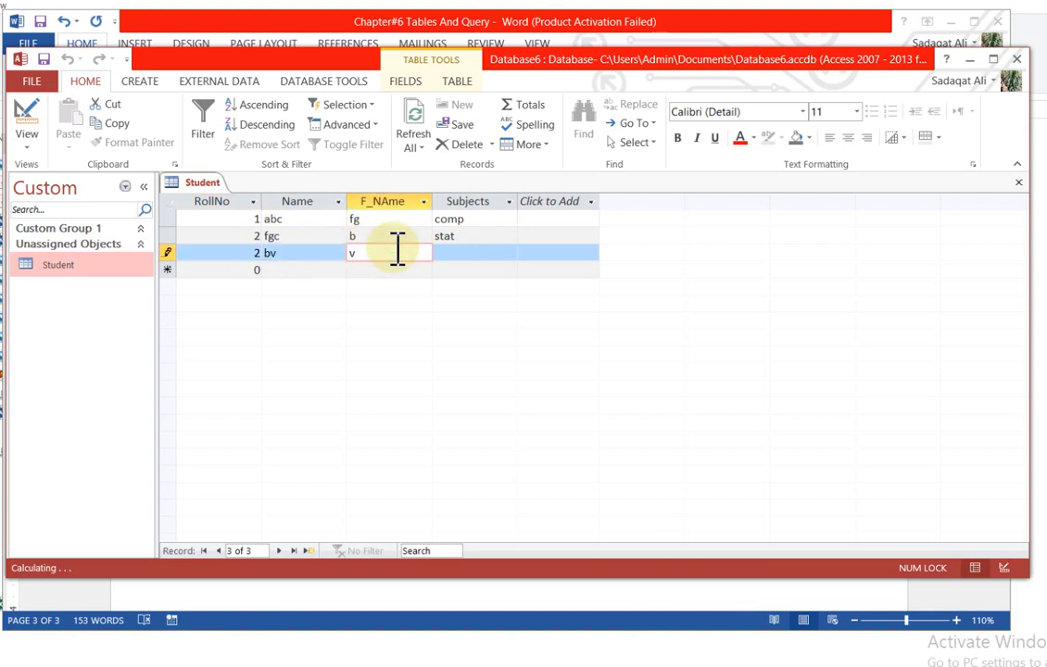
click(498, 261)
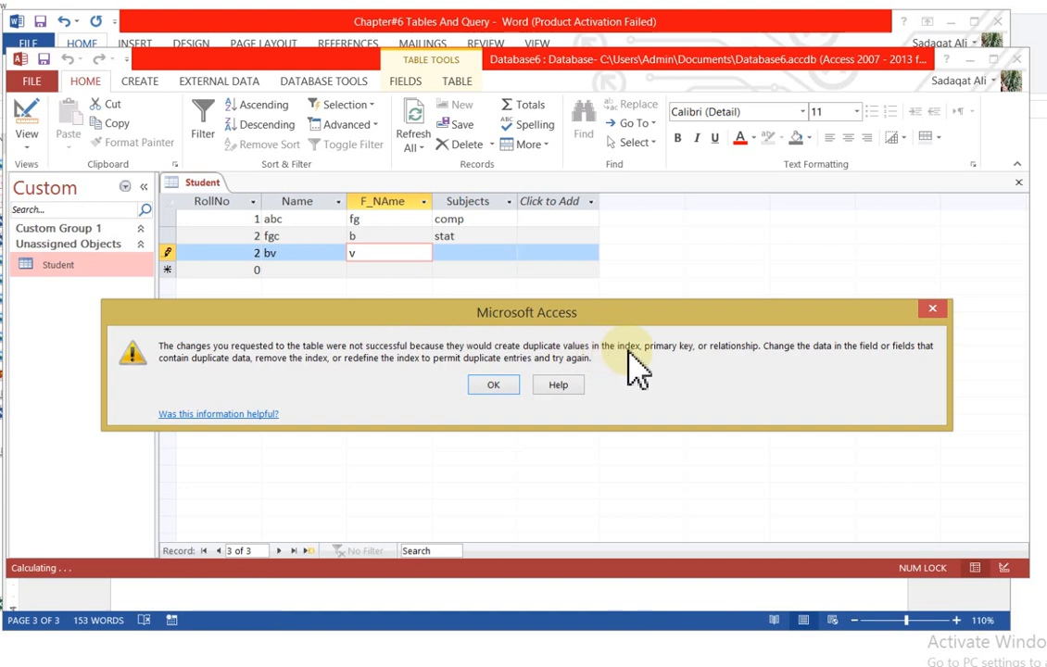
click(496, 387)
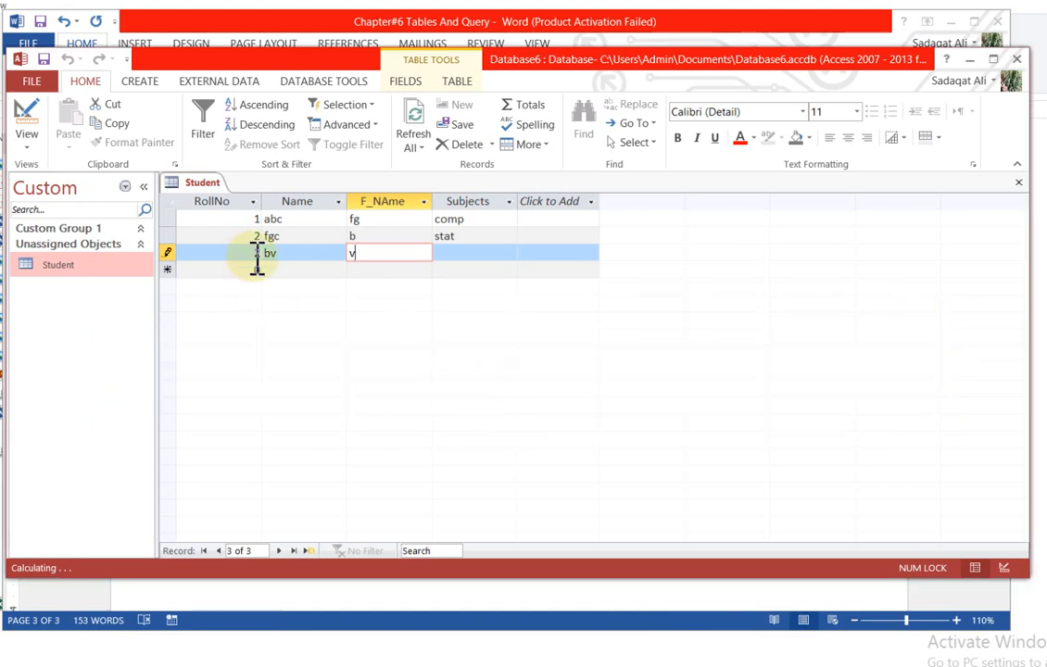
Set the third record's RollNo to 3
click(258, 260)
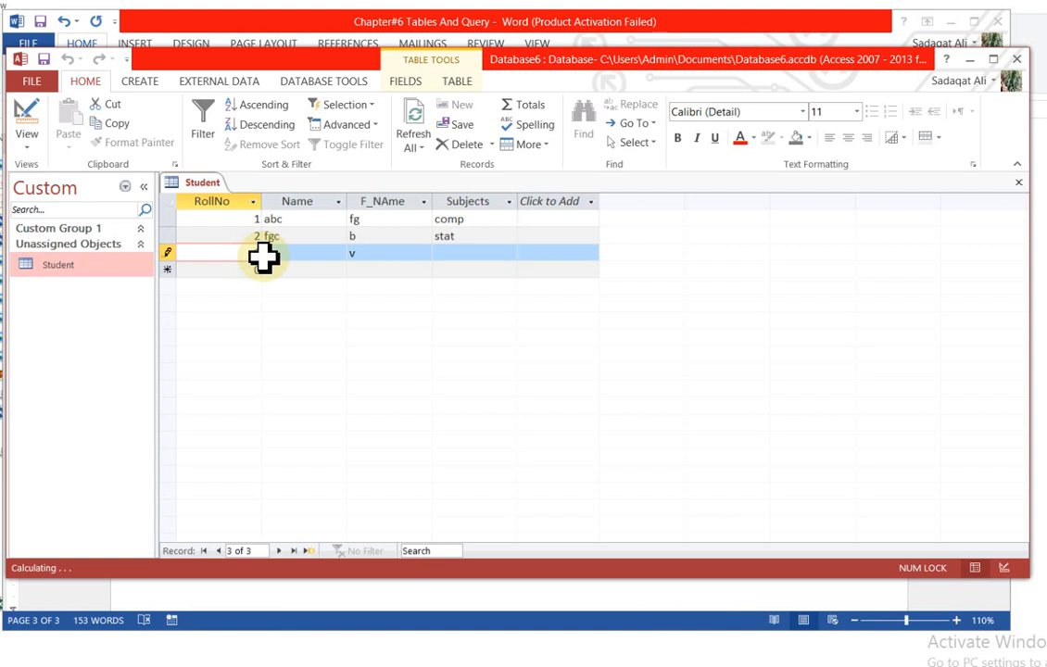
text(3)
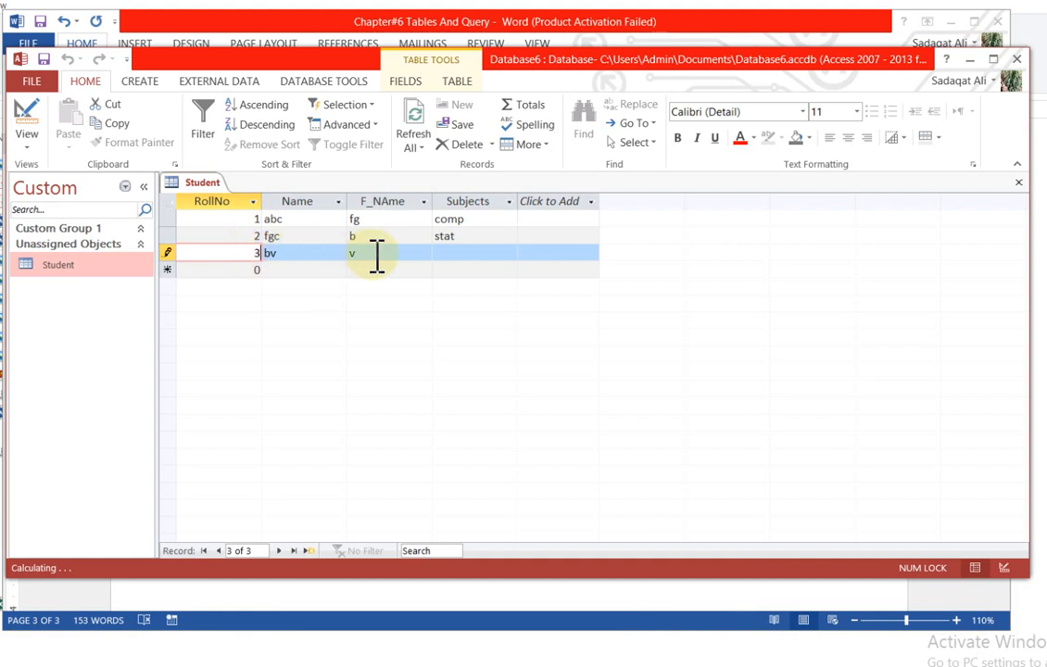
Keep the Student table in Datasheet View and close it
click(477, 253)
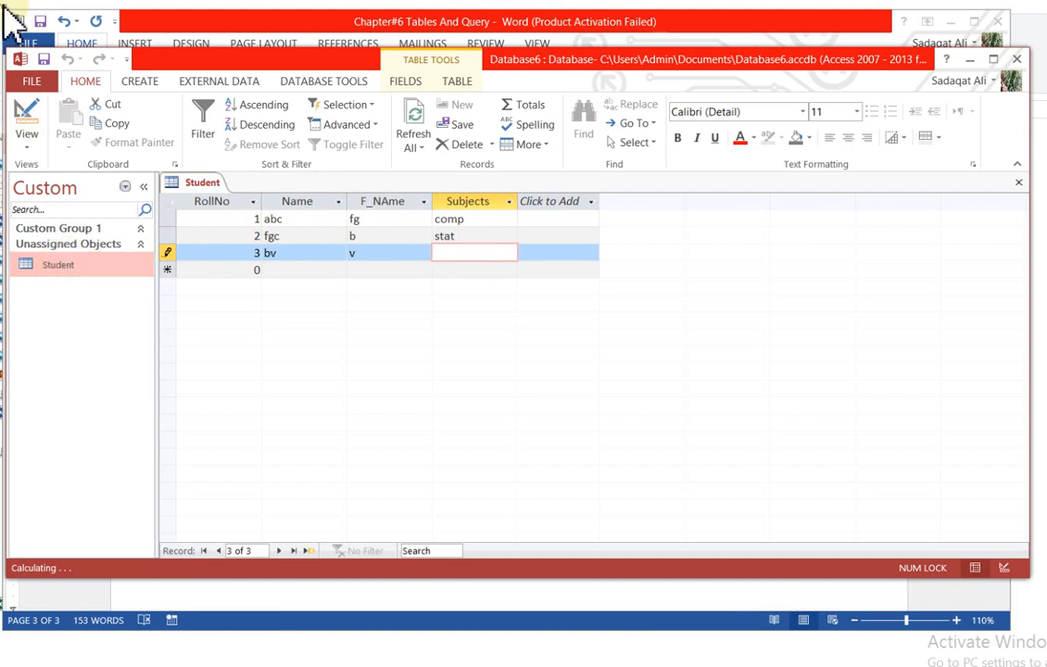
click(38, 147)
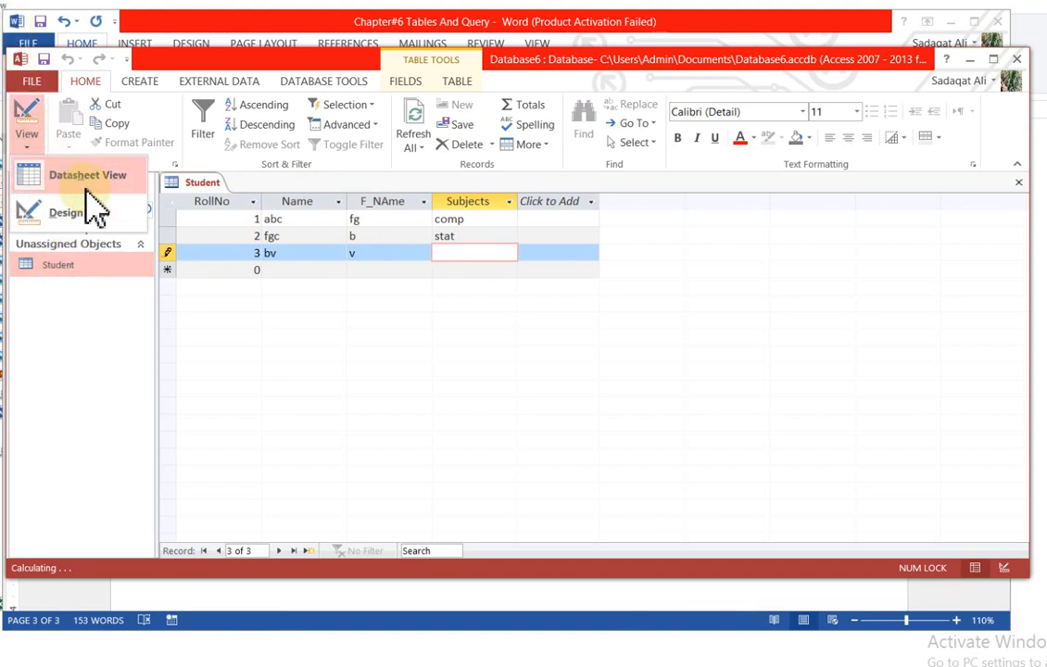
click(76, 173)
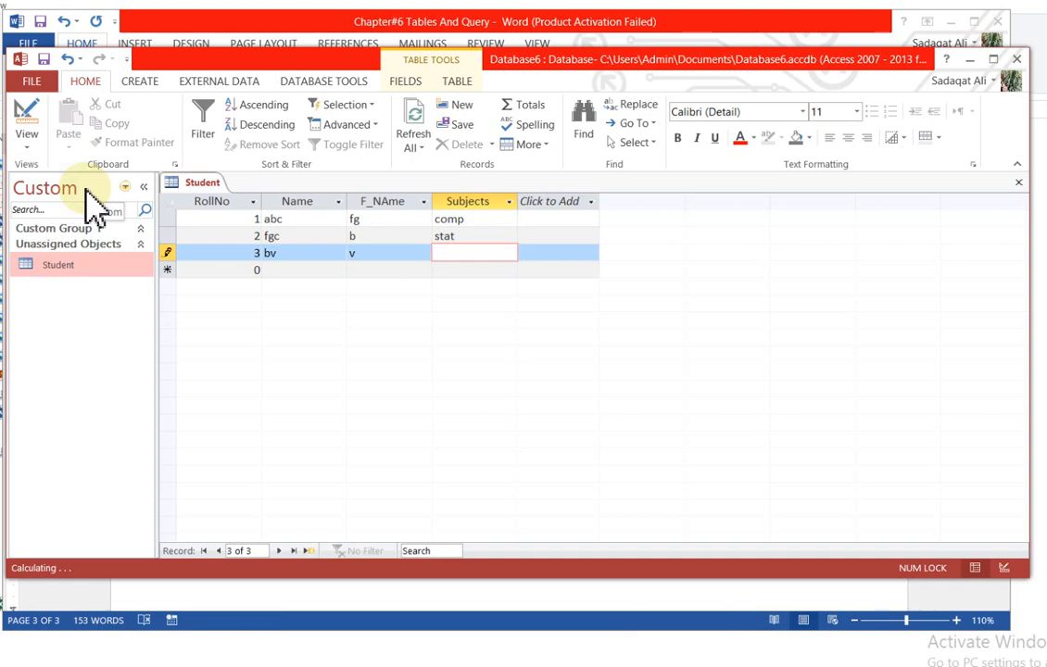
click(1019, 182)
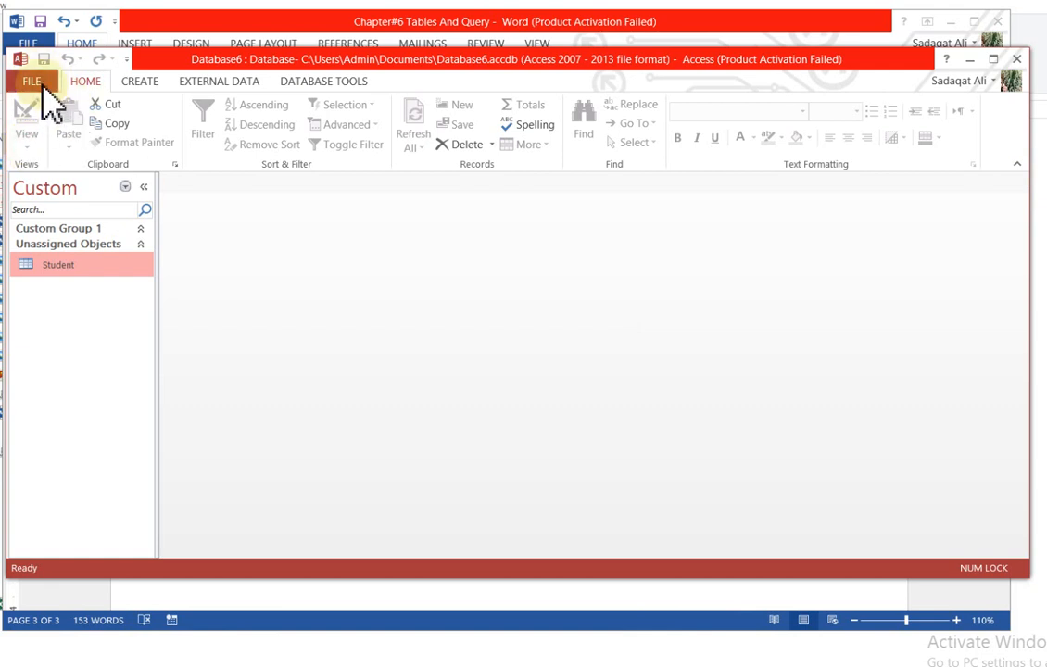
Create a new blank table in Datasheet View
click(160, 79)
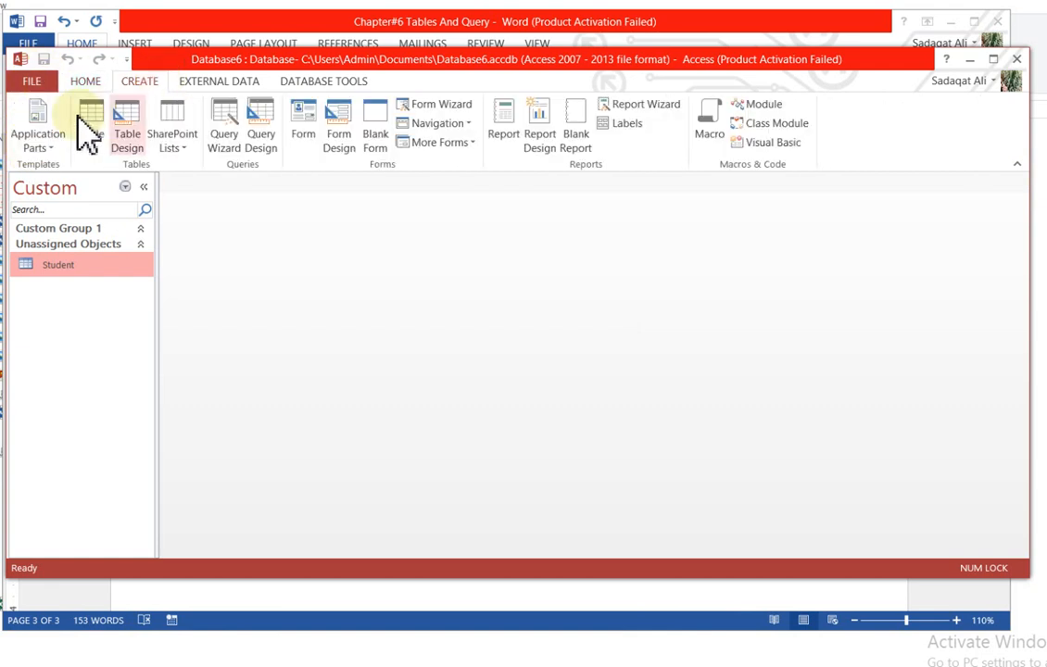
click(81, 125)
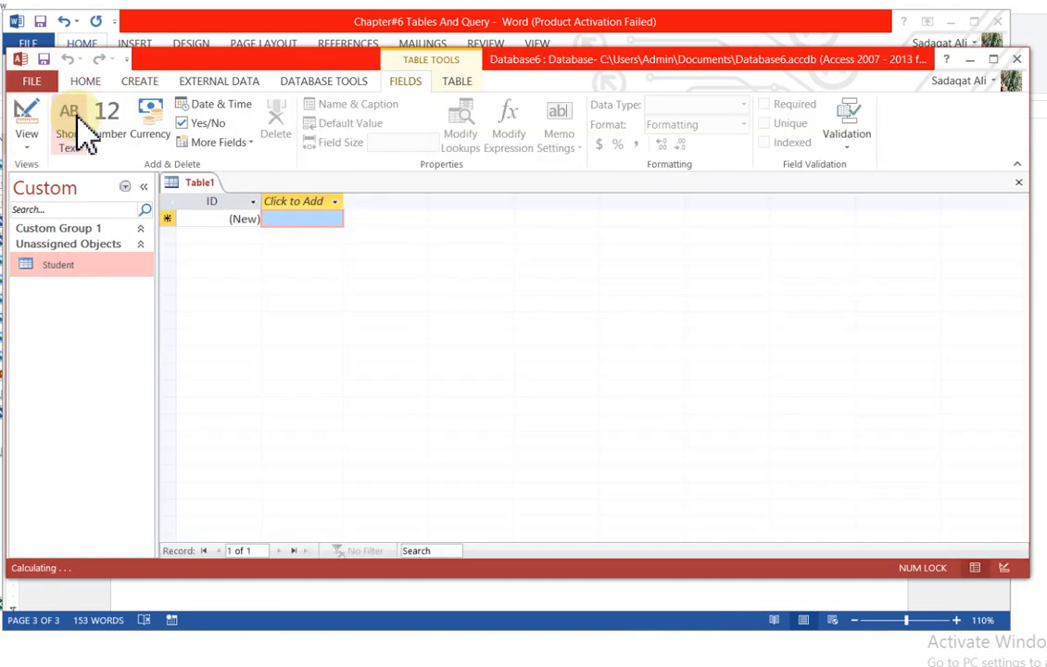
click(28, 146)
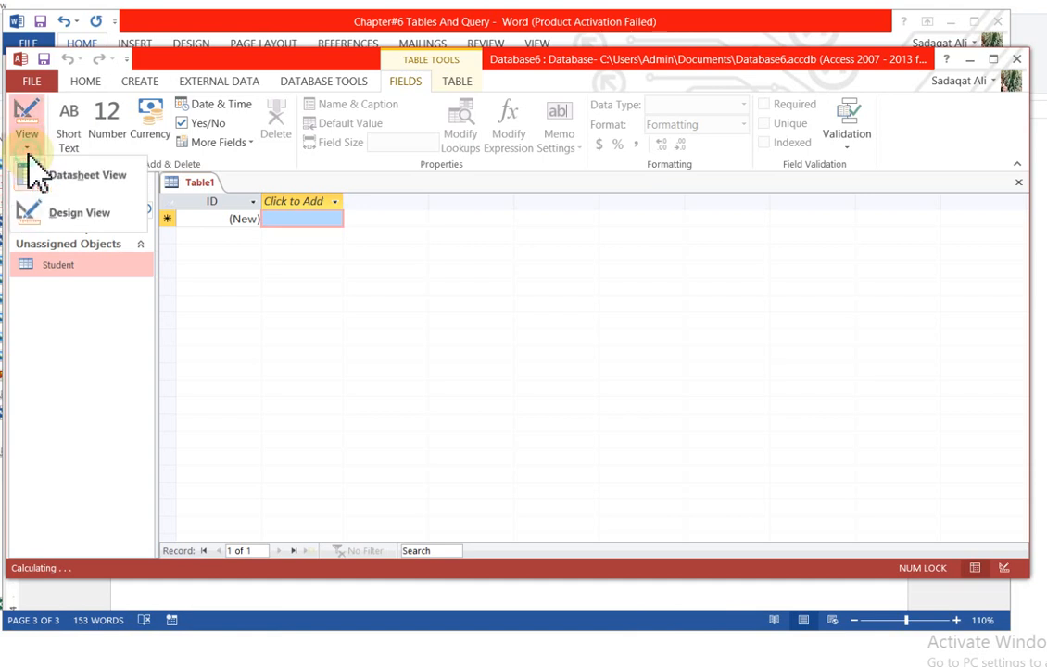
click(91, 185)
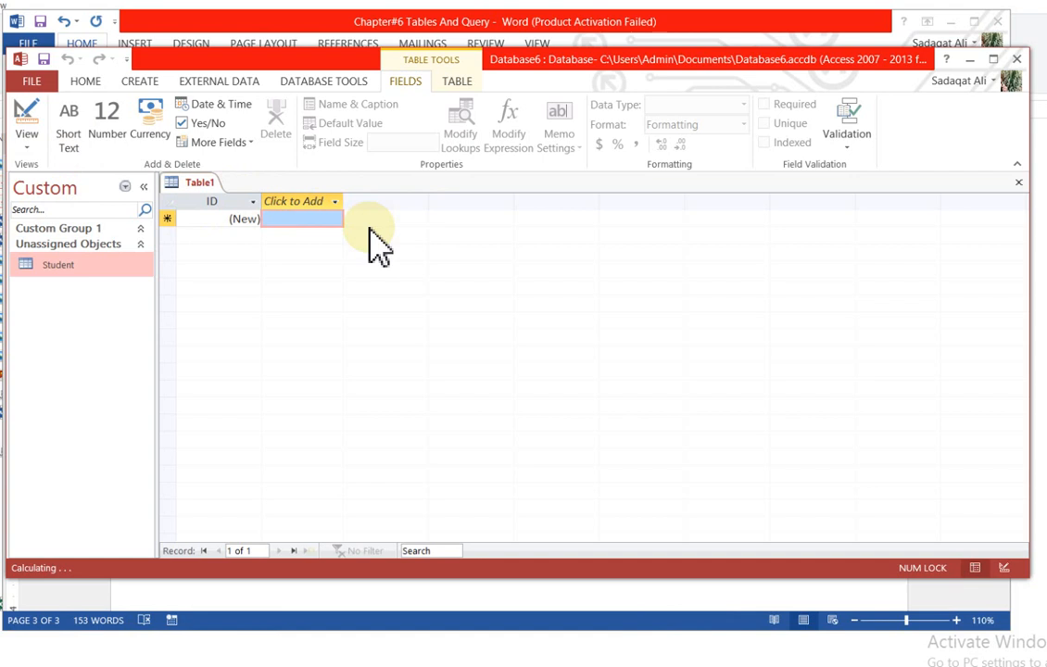
click(237, 202)
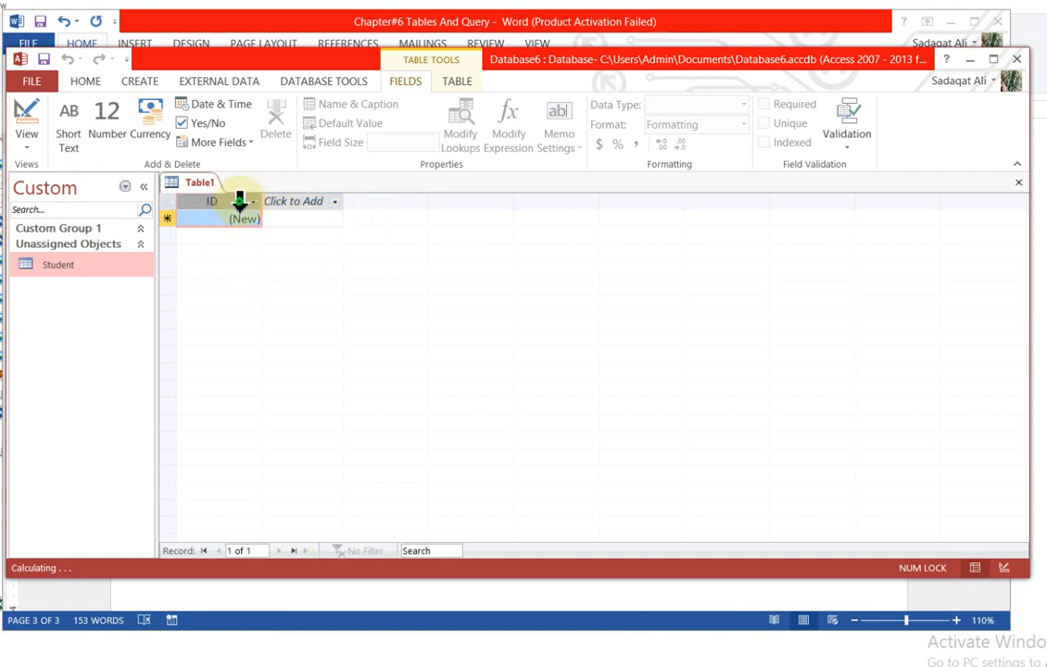
click(304, 201)
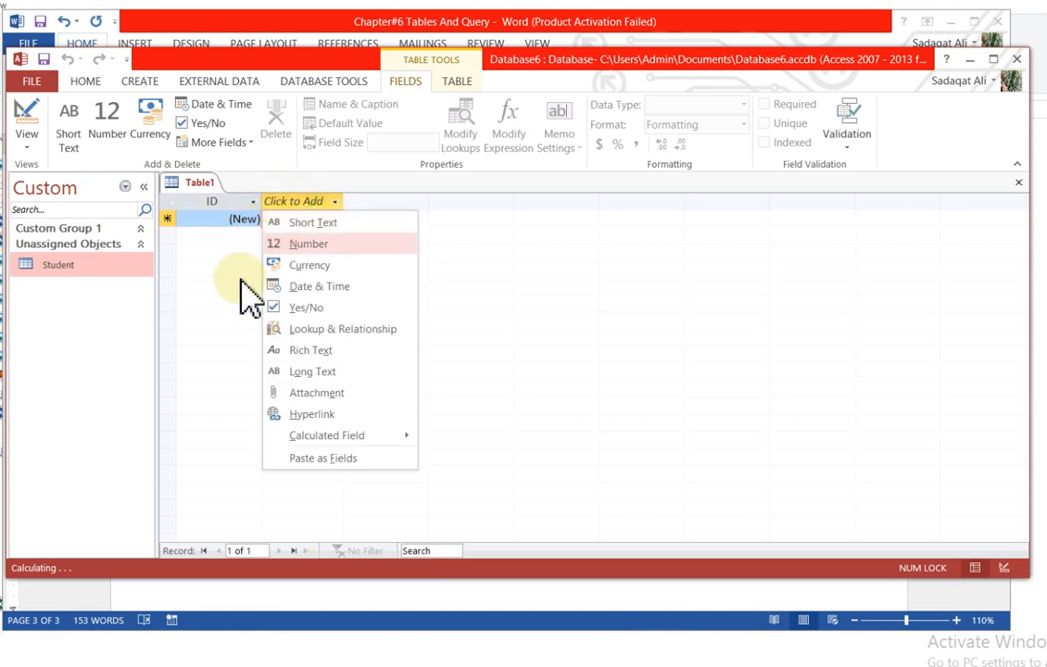
click(205, 313)
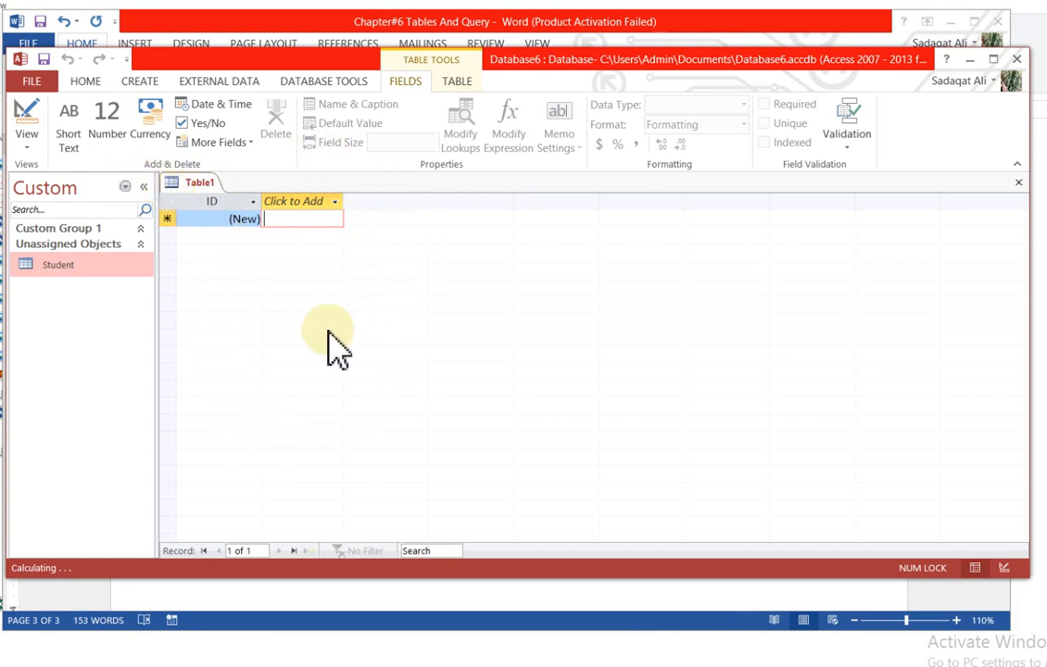
Rename the new table's ID field as "Teacher ID"
click(243, 199)
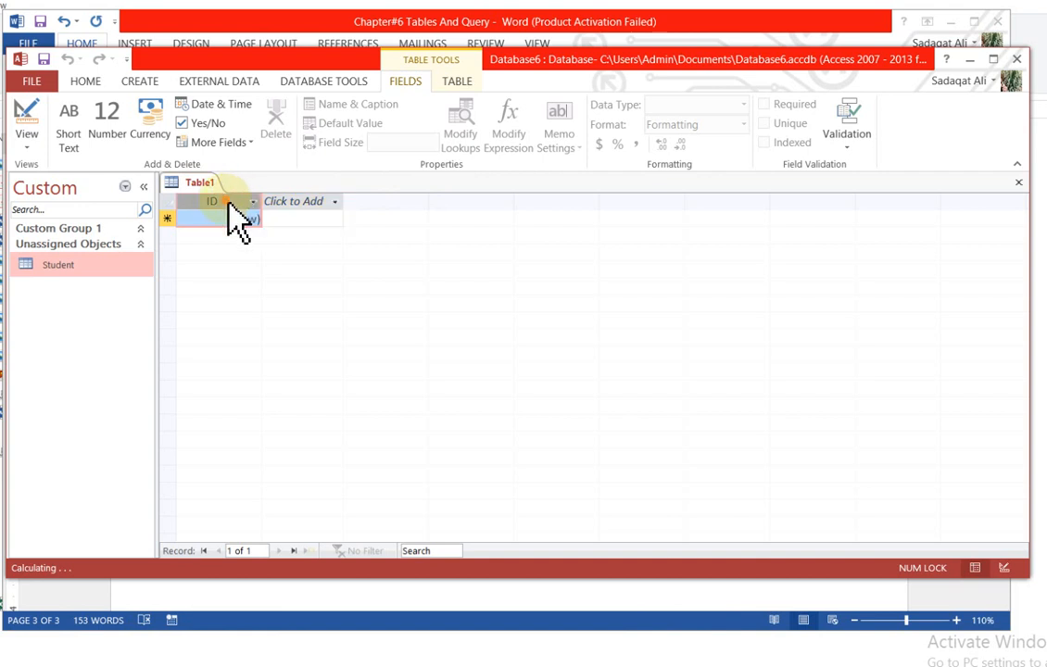
right_click(236, 218)
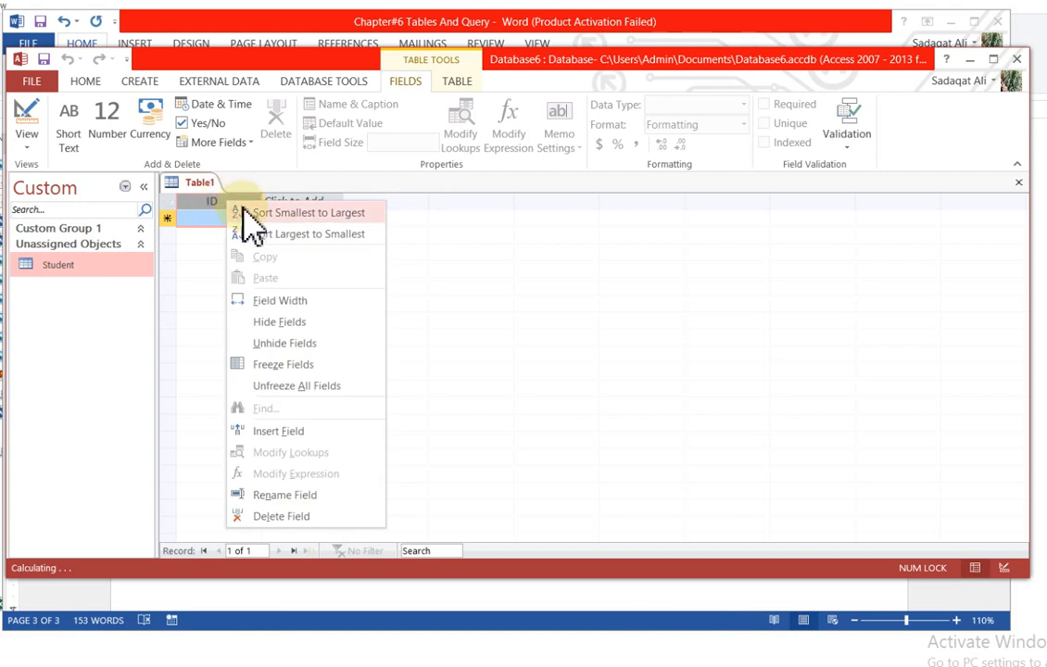
click(292, 499)
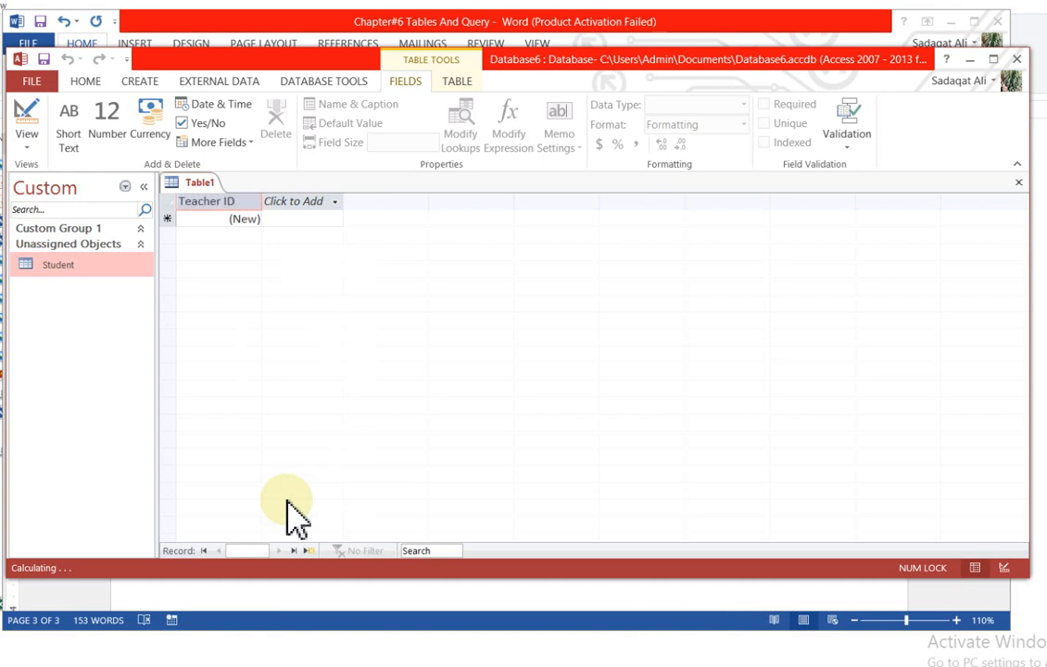
Examine the data types offered for a new field beside Teacher ID
click(299, 202)
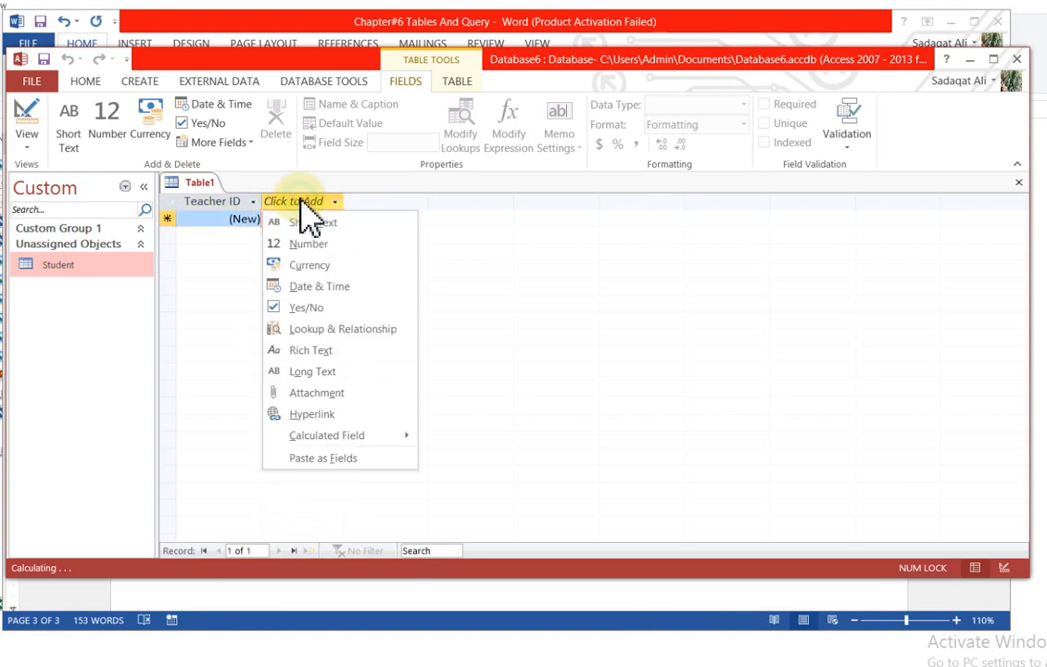
click(241, 243)
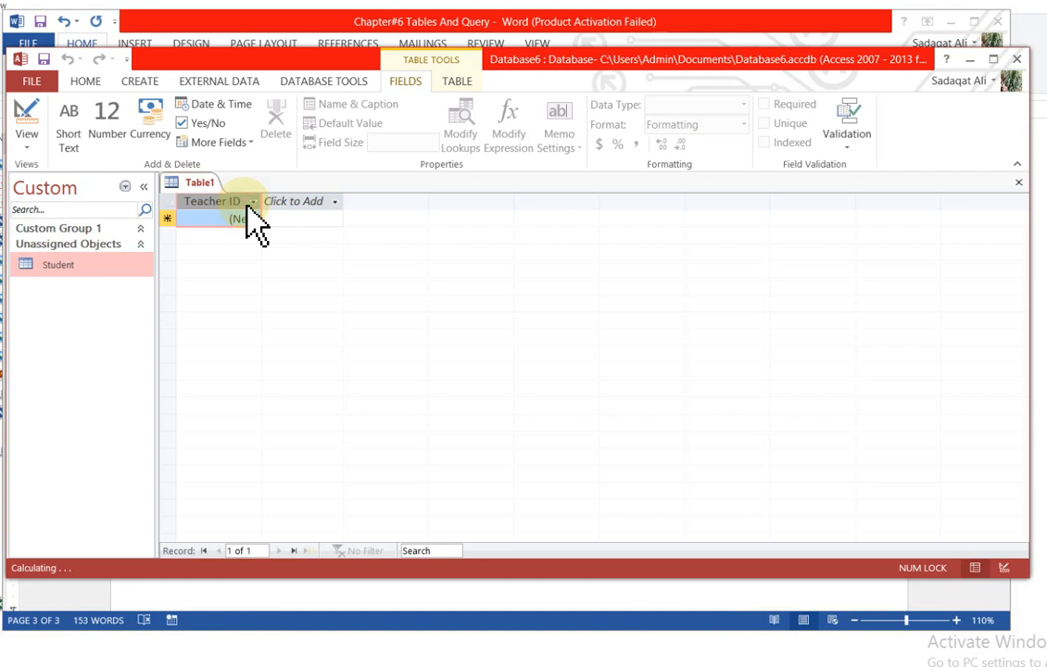
click(274, 202)
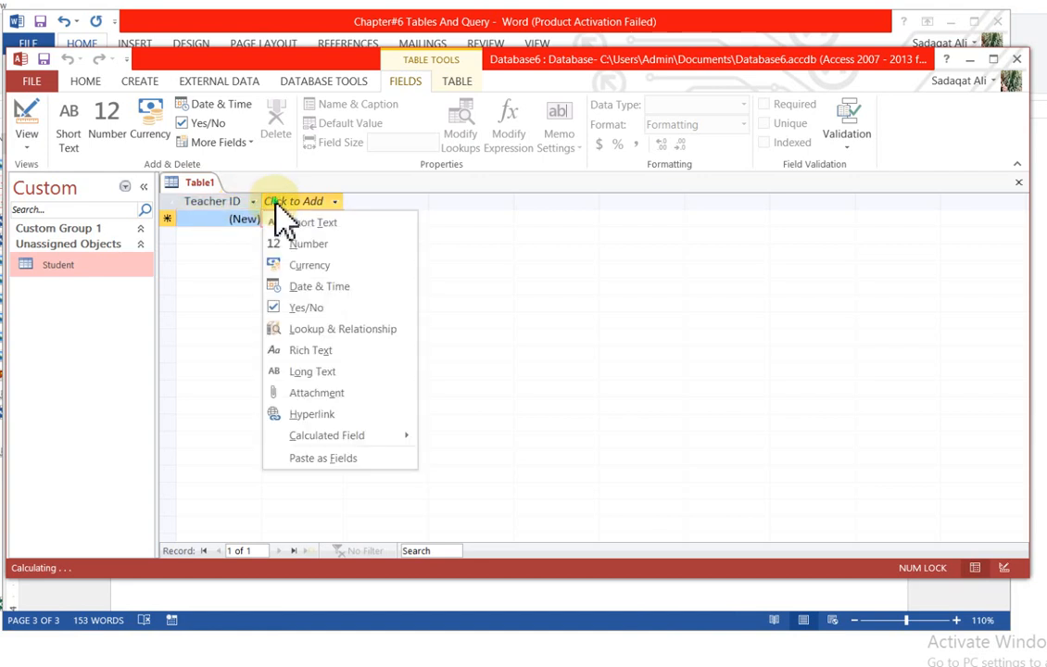
click(307, 202)
click(307, 202)
click(314, 203)
click(315, 203)
click(214, 279)
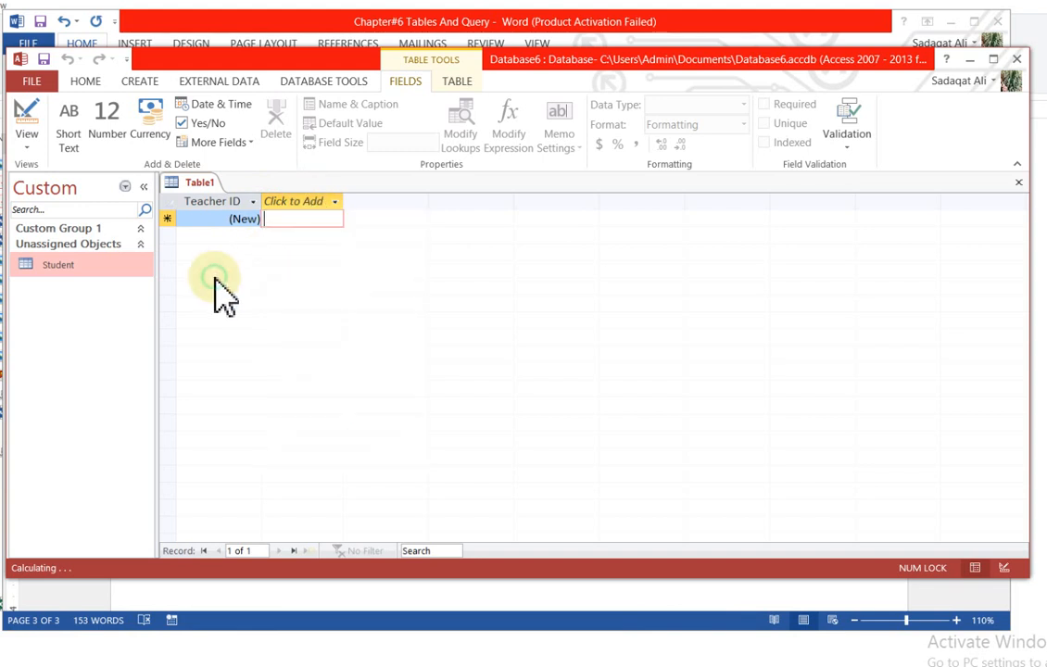
click(339, 204)
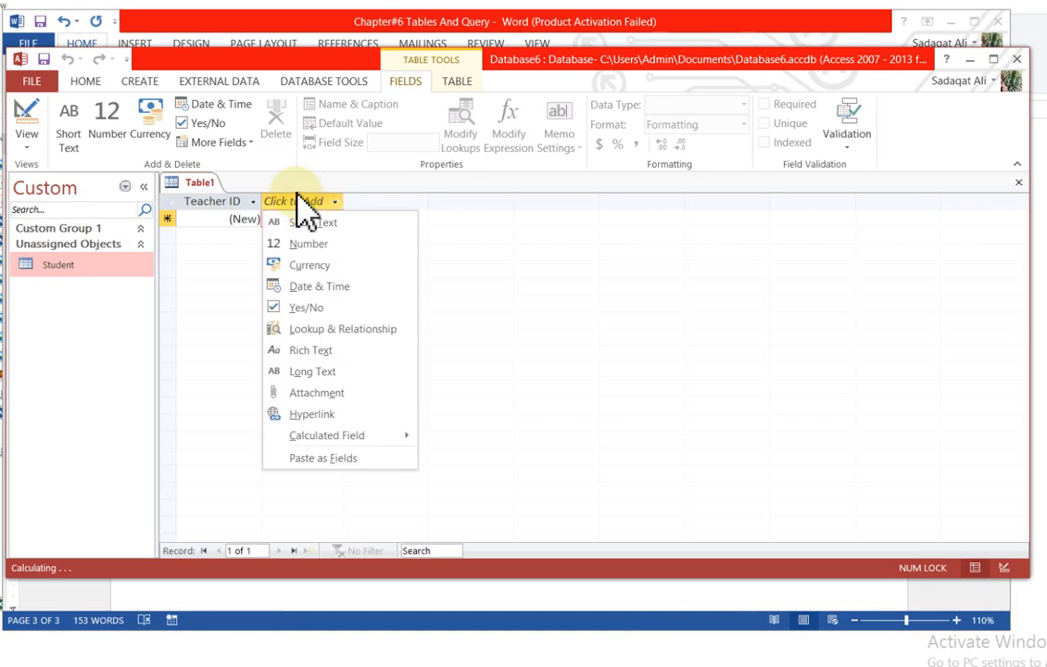
click(227, 226)
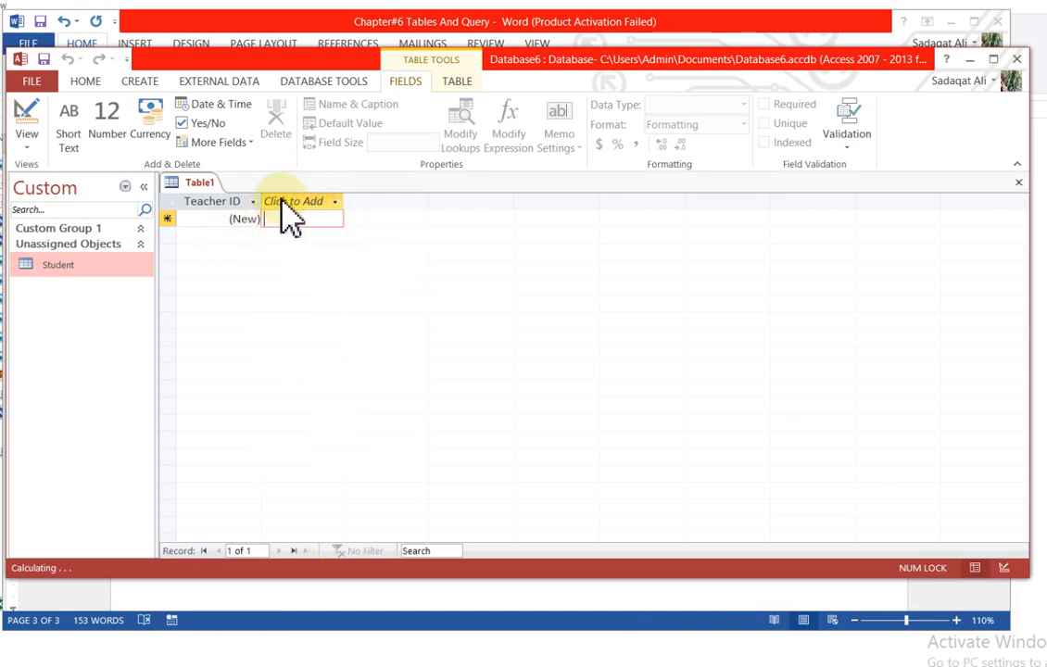
Add a Short Text field named "NAme" after the Teacher ID field
click(283, 202)
click(284, 203)
click(285, 204)
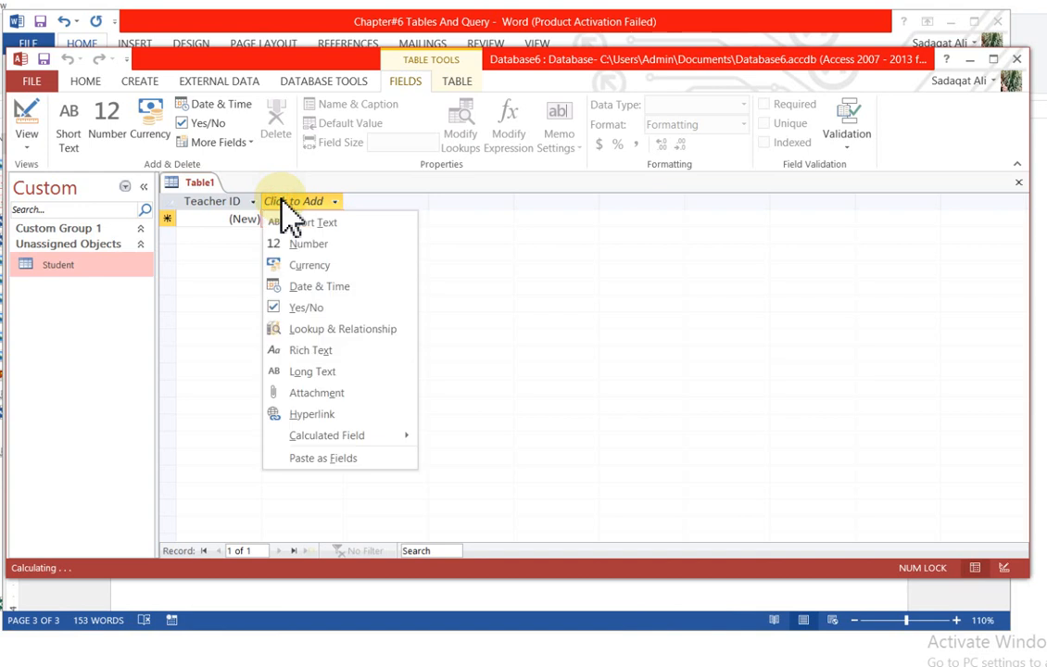
click(298, 222)
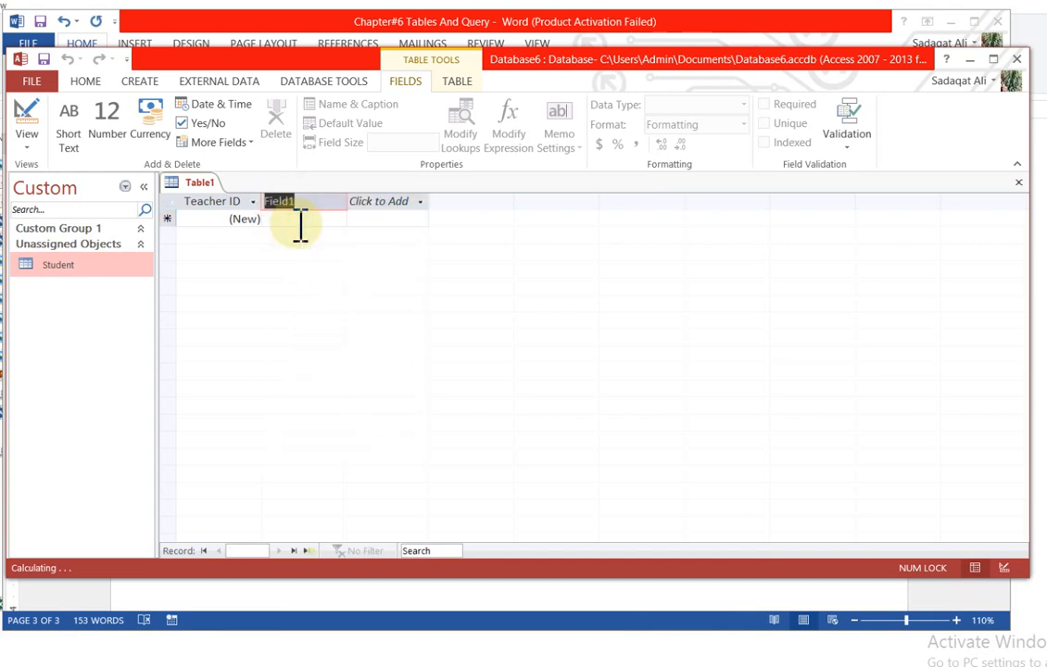
click(318, 209)
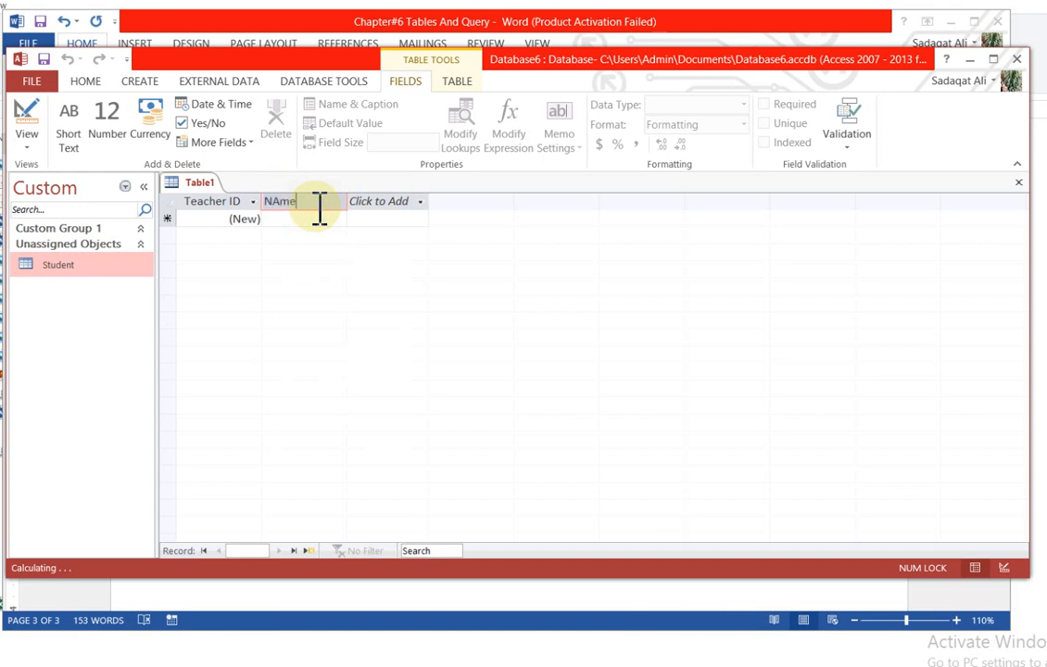
click(275, 225)
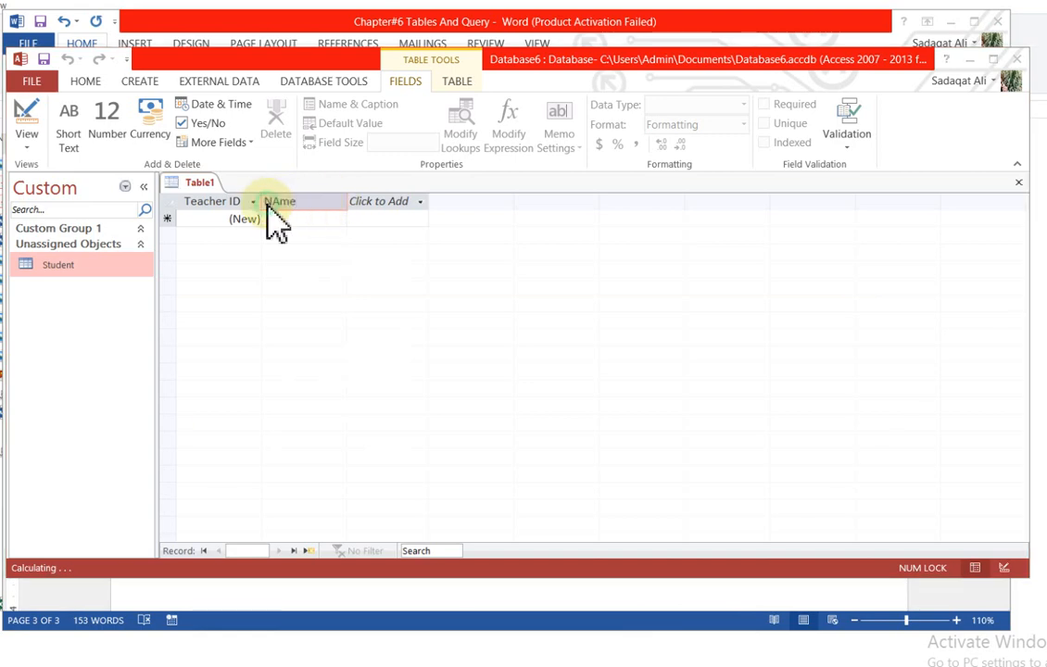
click(466, 393)
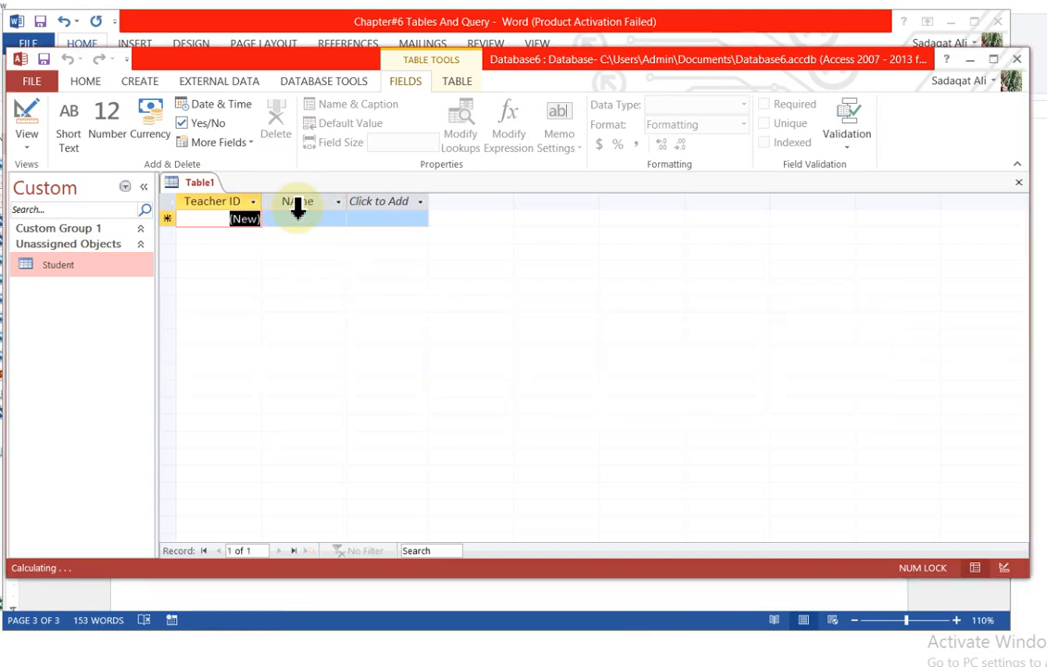
Add a Short Text field named "Subject" after the NAme field
click(389, 203)
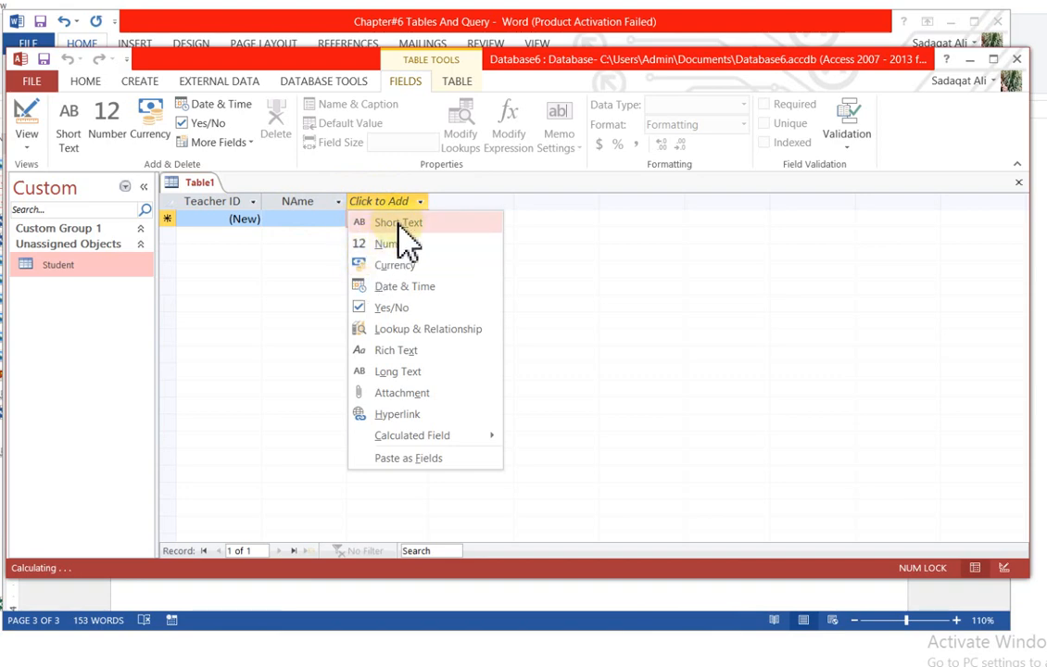
click(375, 222)
text(Subject)
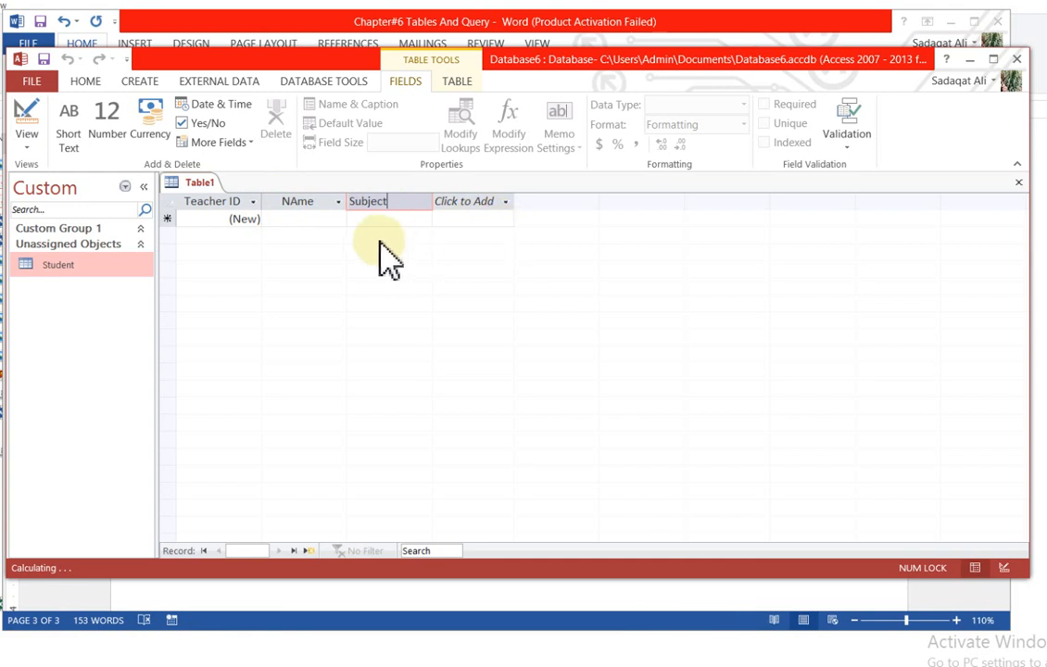
click(397, 218)
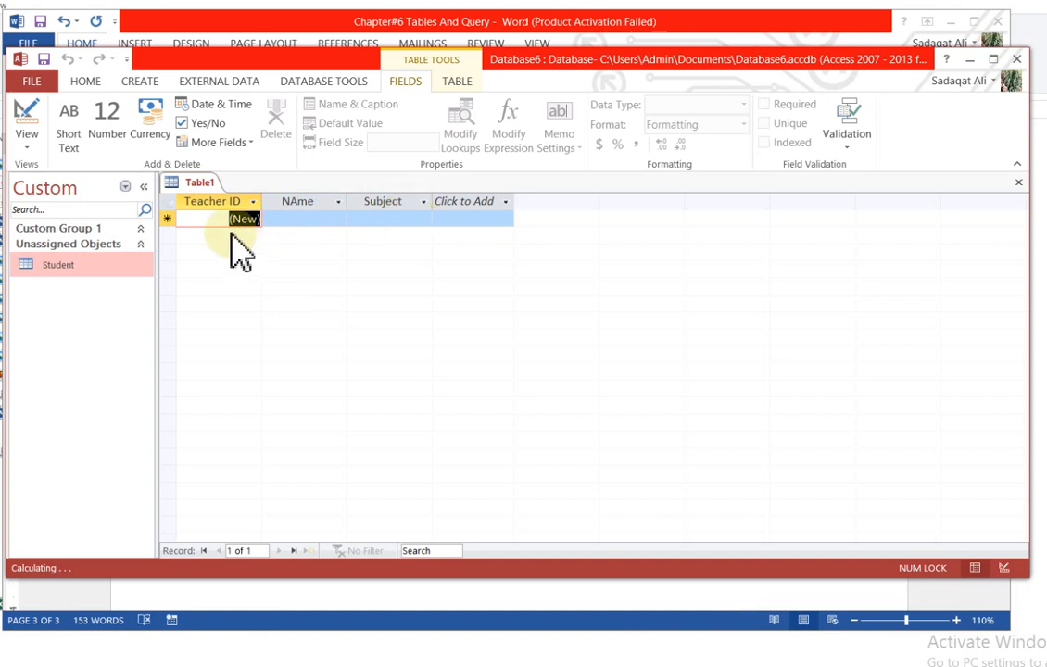
click(218, 201)
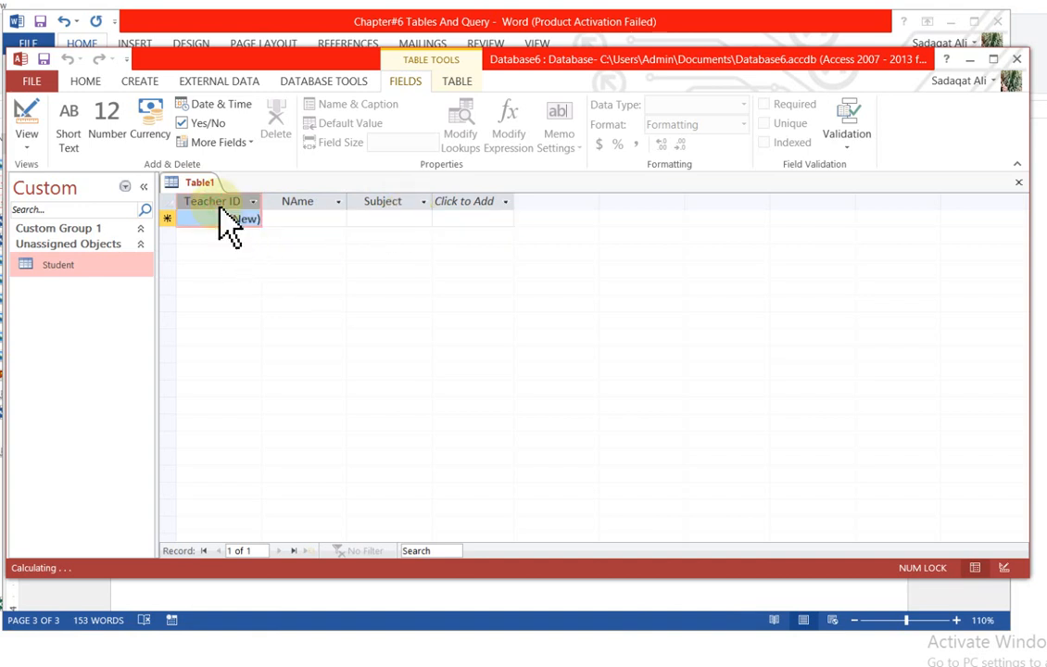
right_click(225, 222)
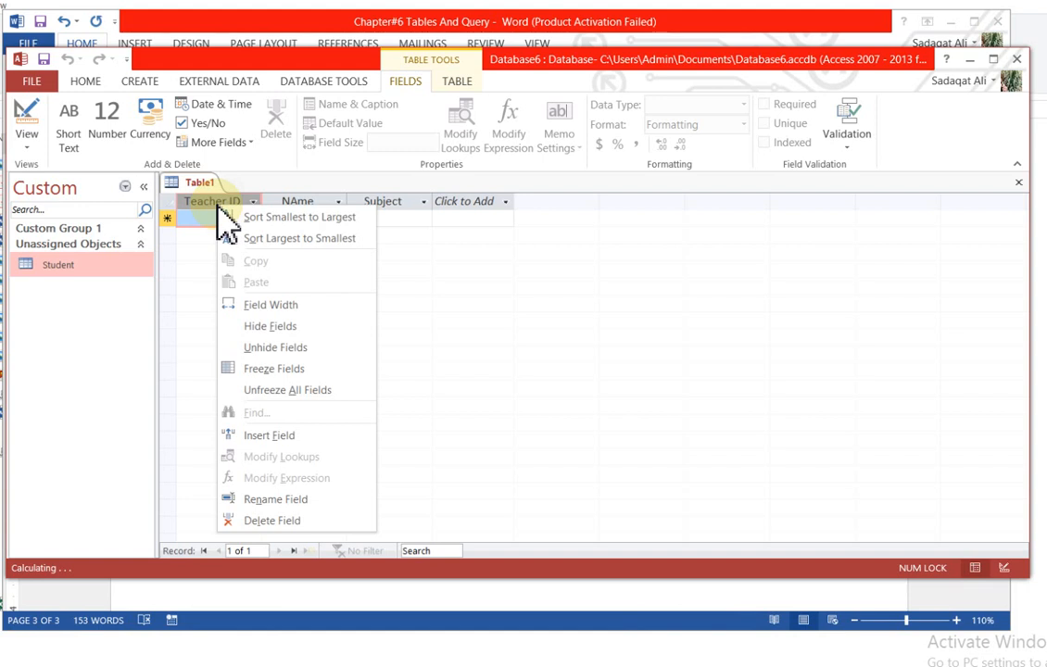
click(202, 256)
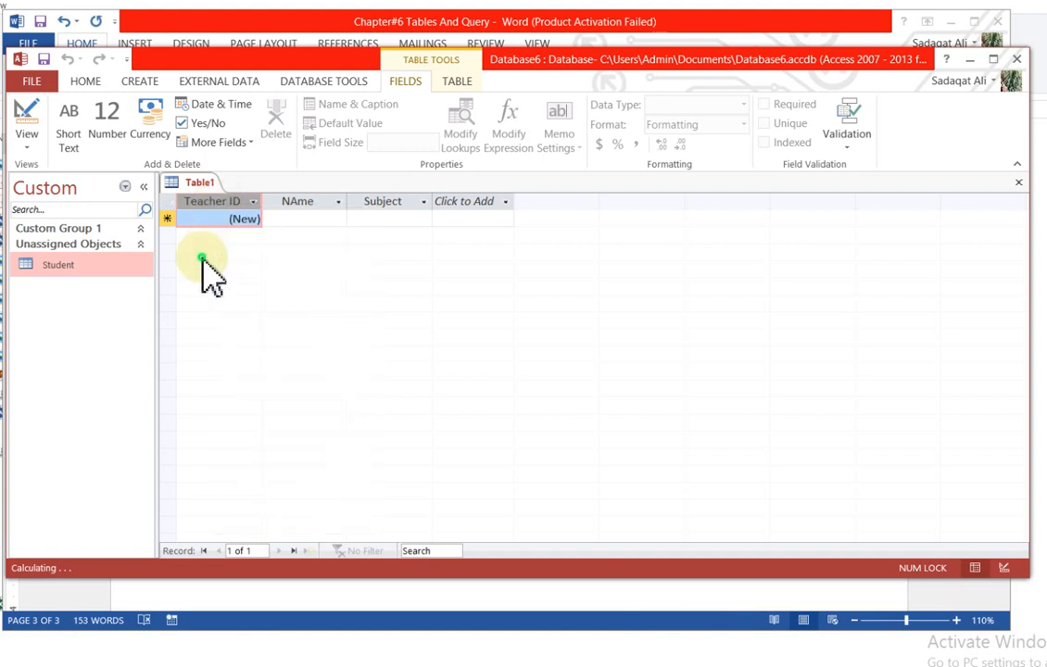
right_click(190, 183)
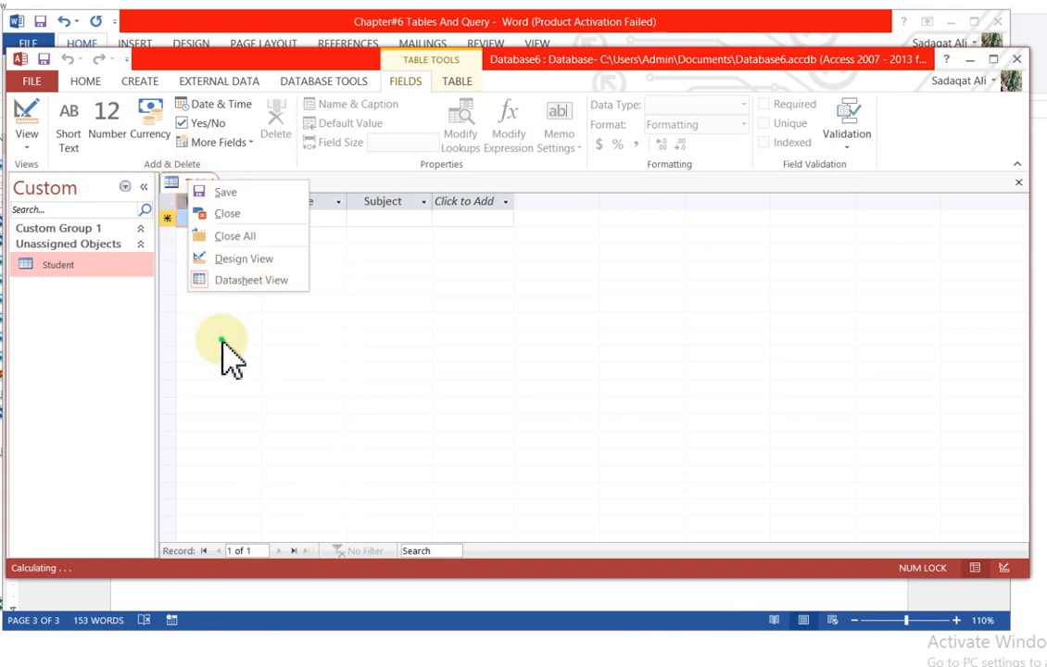
click(197, 304)
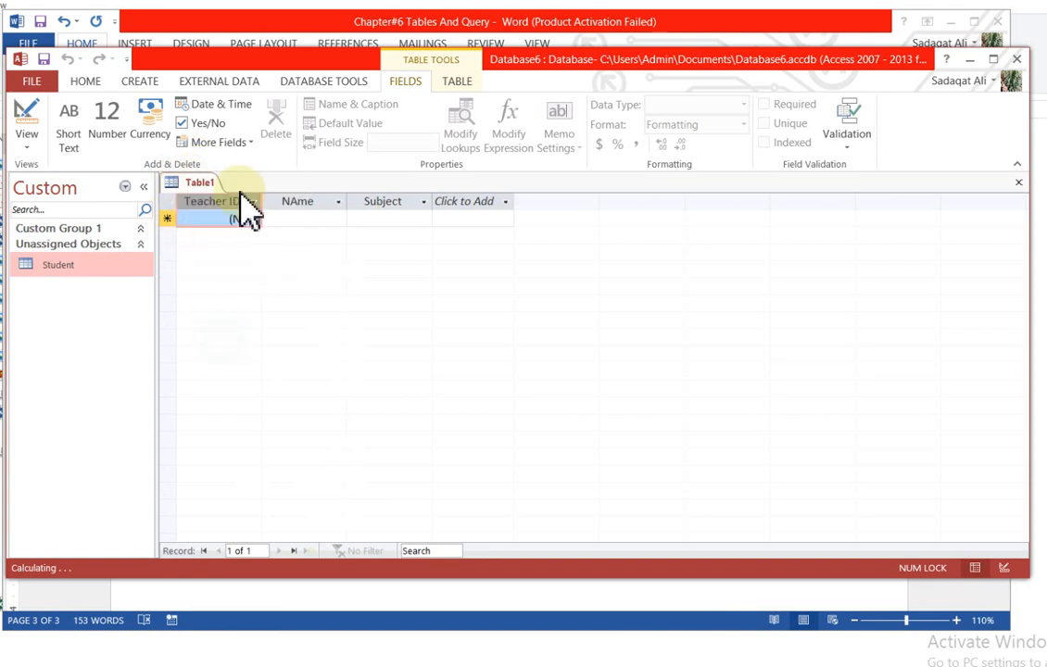
Close the new table and save its design under the name "Teacher"
click(1019, 182)
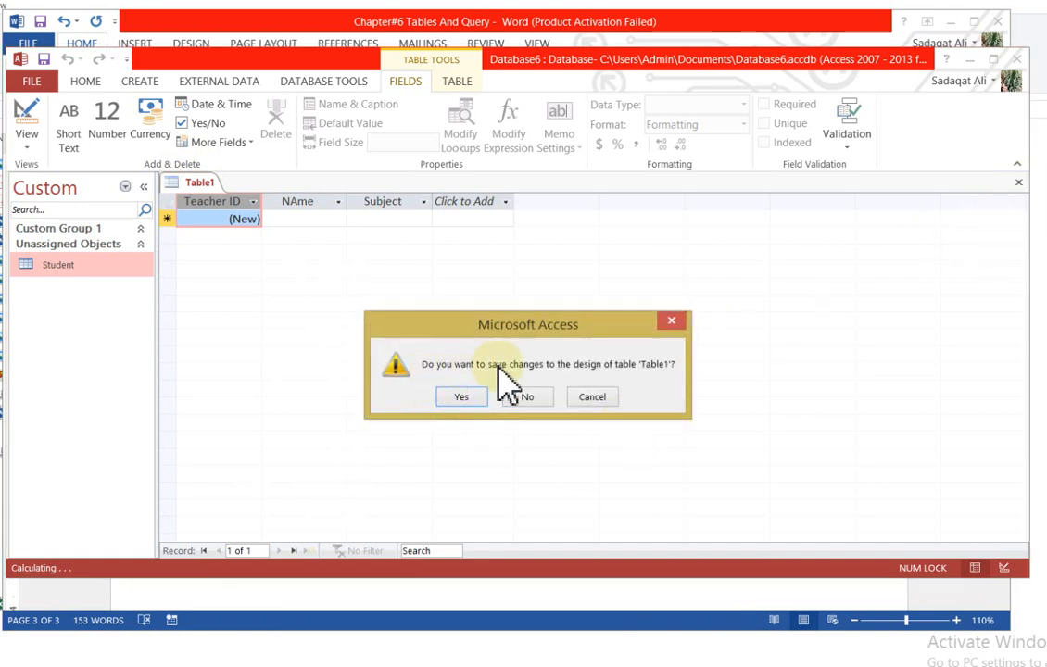
click(460, 397)
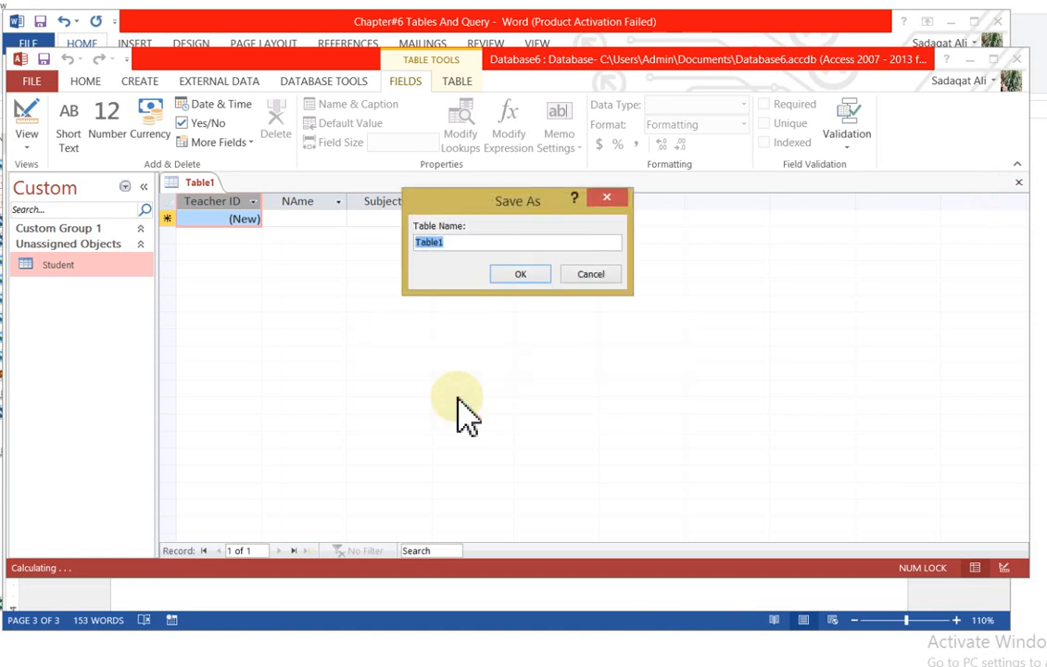
text(T)
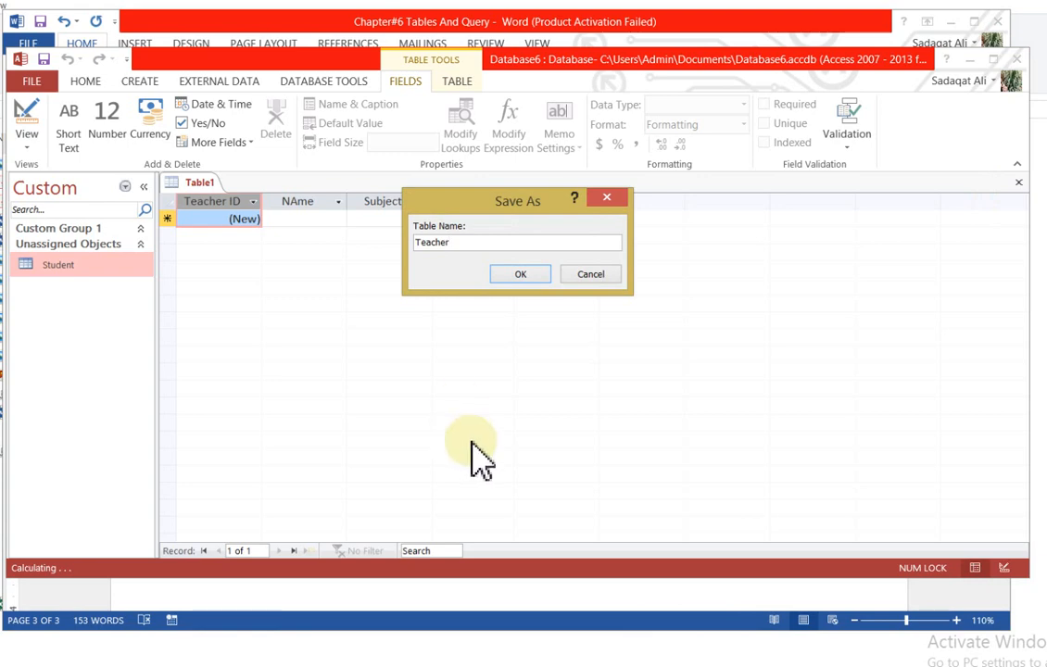
click(535, 275)
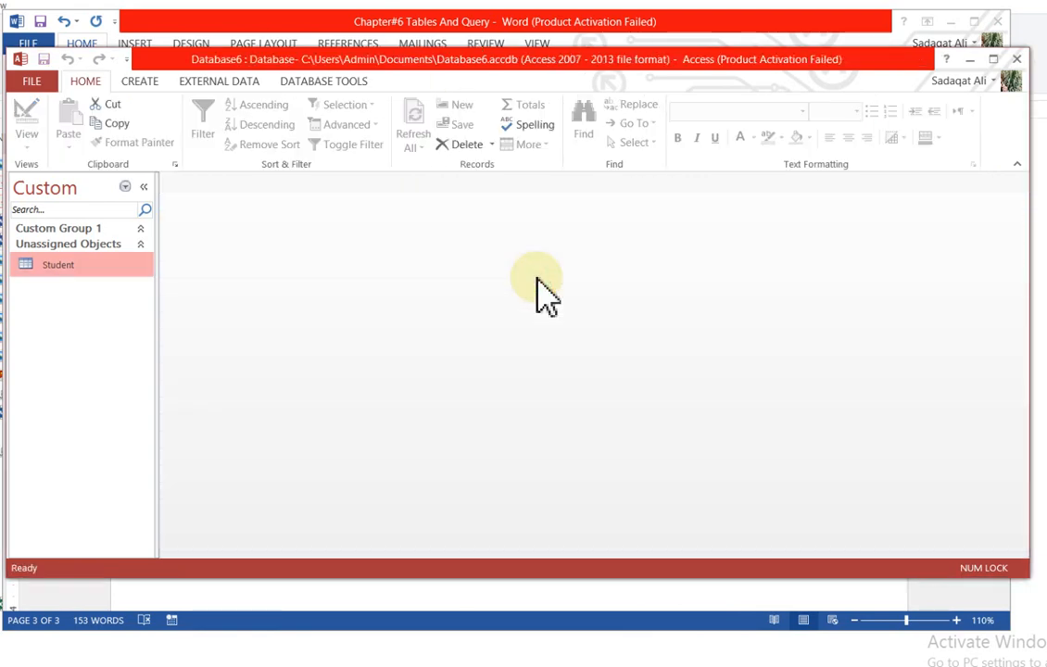
Organize the database's navigation list by Object Type instead of the Custom category
click(125, 187)
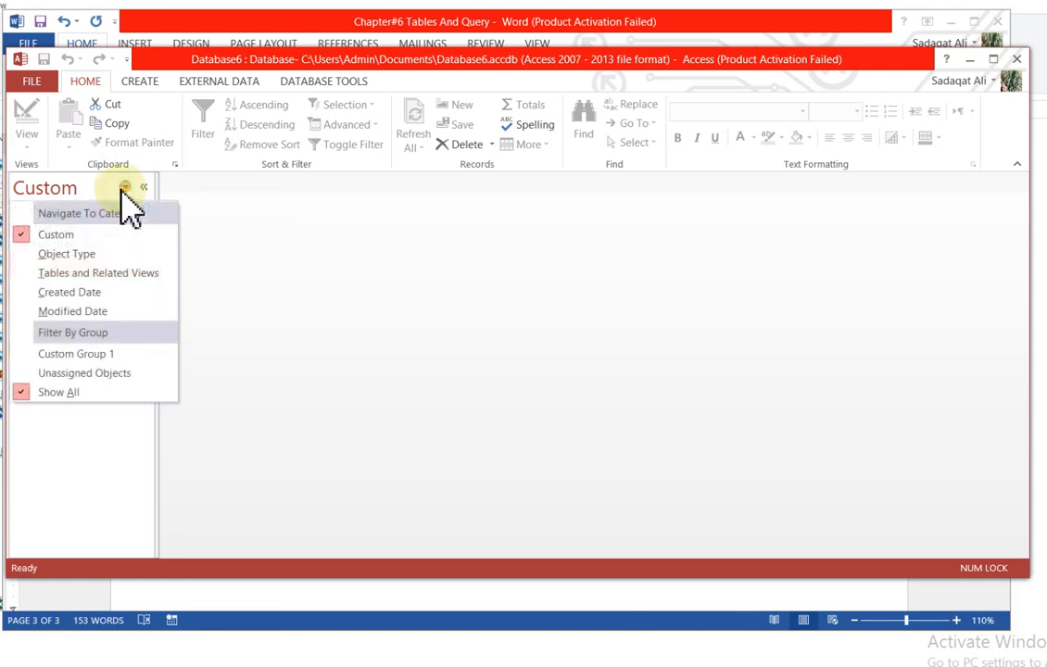
click(107, 373)
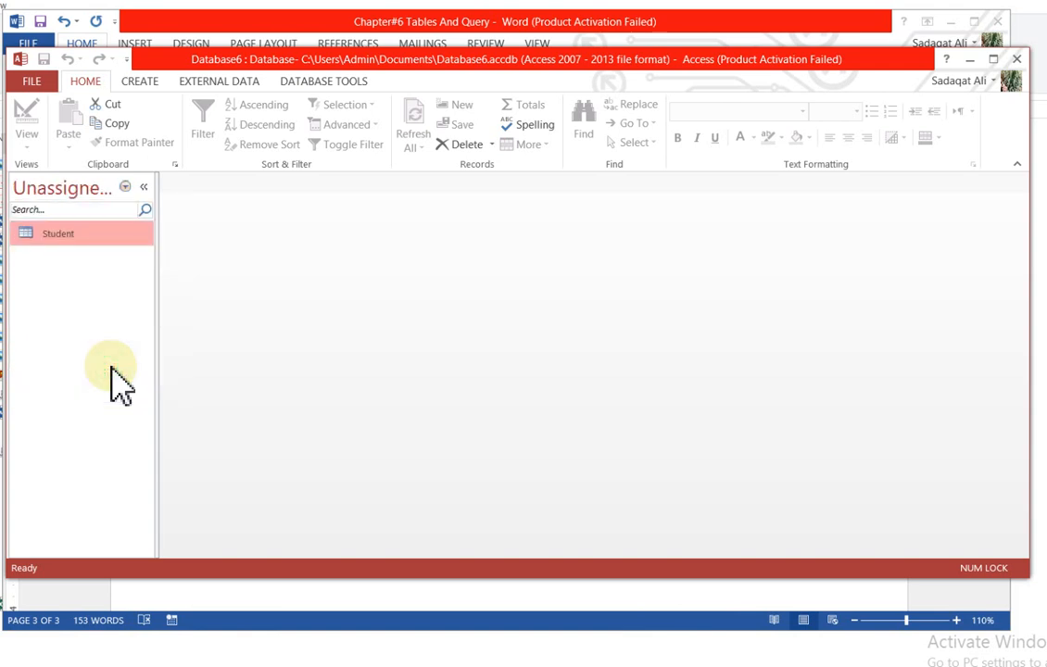
click(124, 187)
click(79, 257)
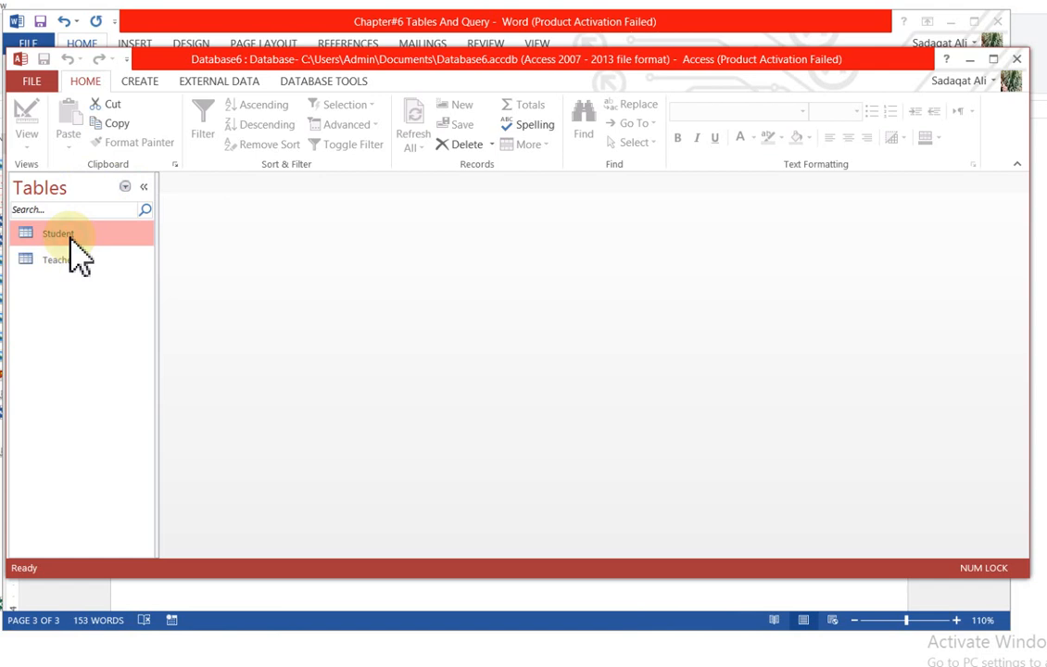
Open the Student table and the Teacher table in Datasheet View
click(82, 265)
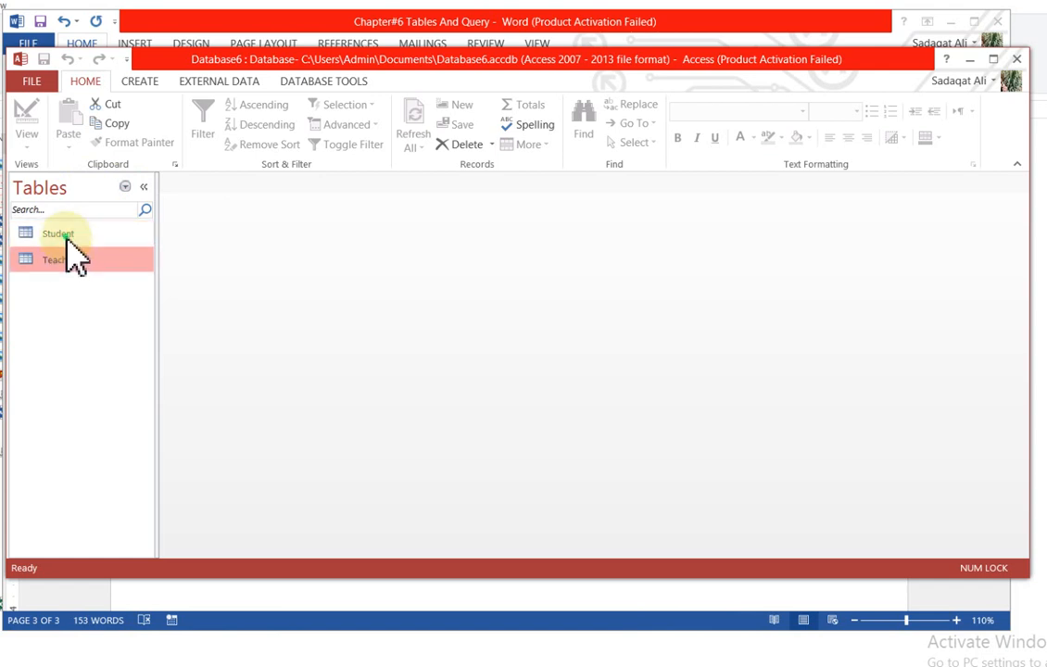
click(66, 238)
double_click(67, 237)
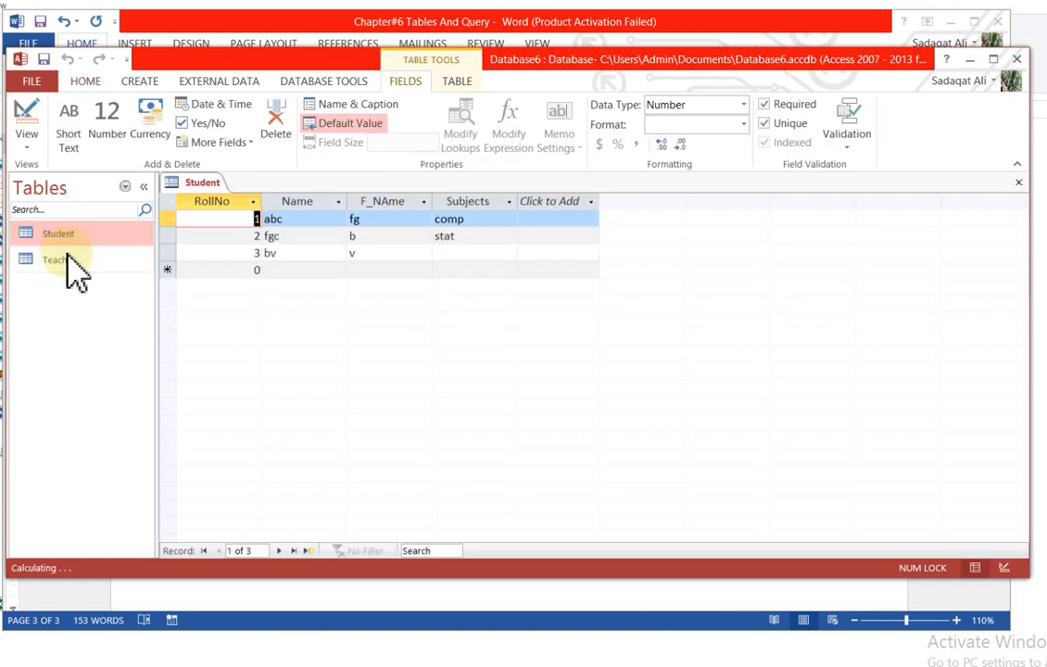
double_click(67, 260)
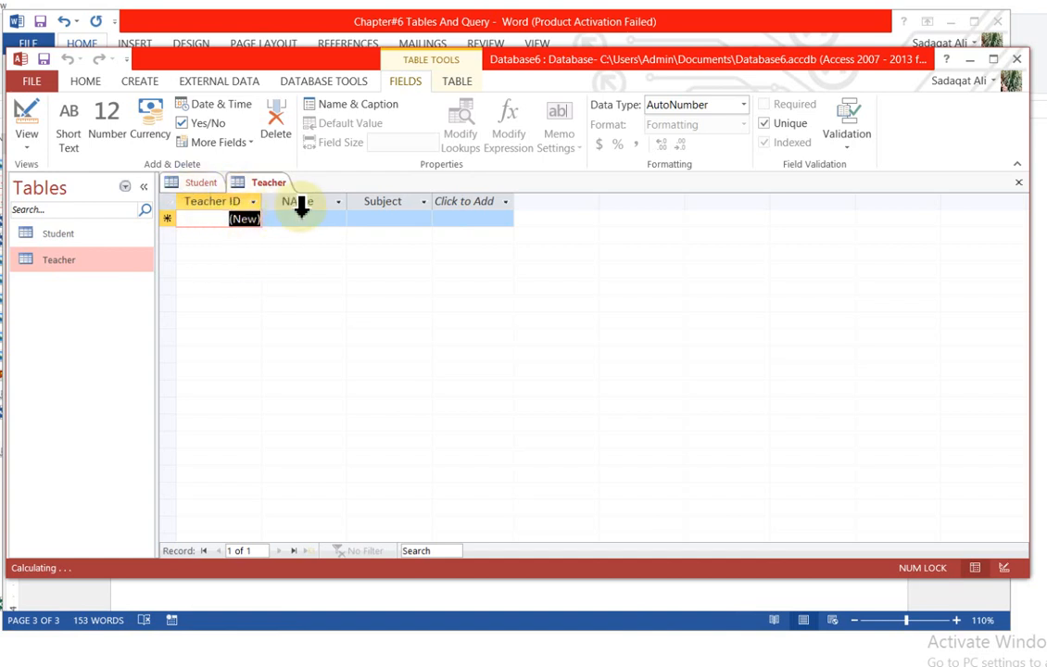
Examine the Teacher table's fields and data types in Design View, and close the table
click(279, 180)
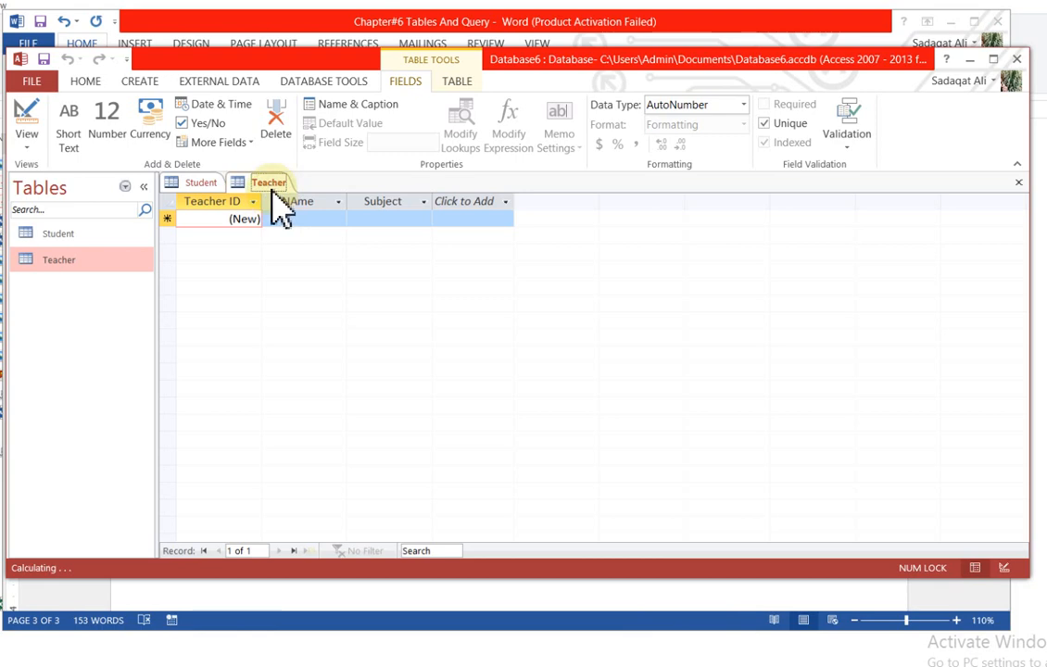
click(26, 143)
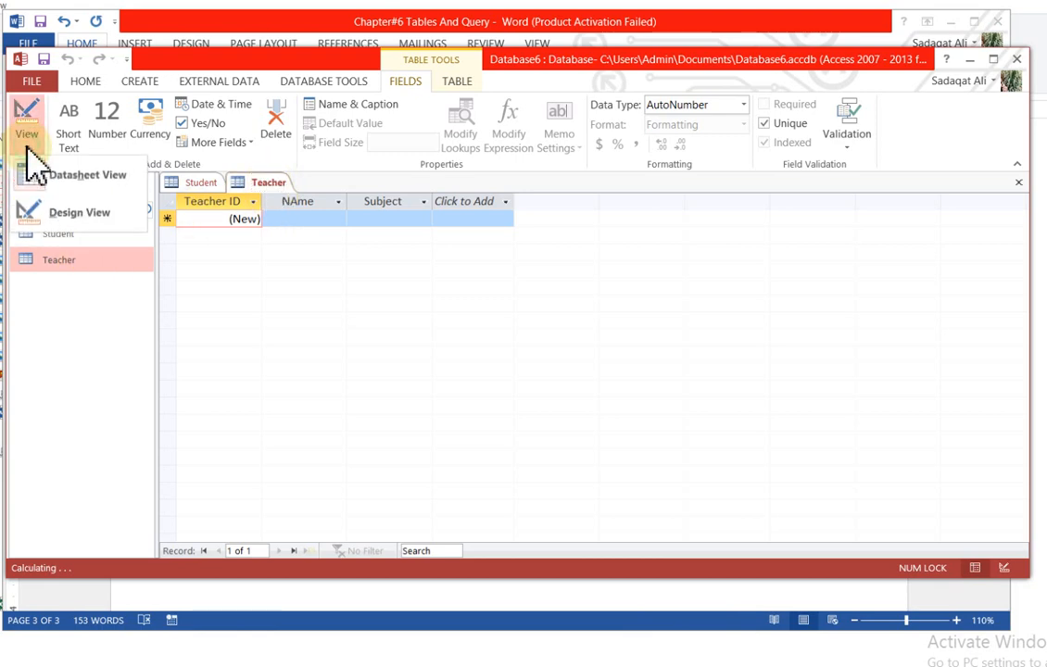
click(88, 213)
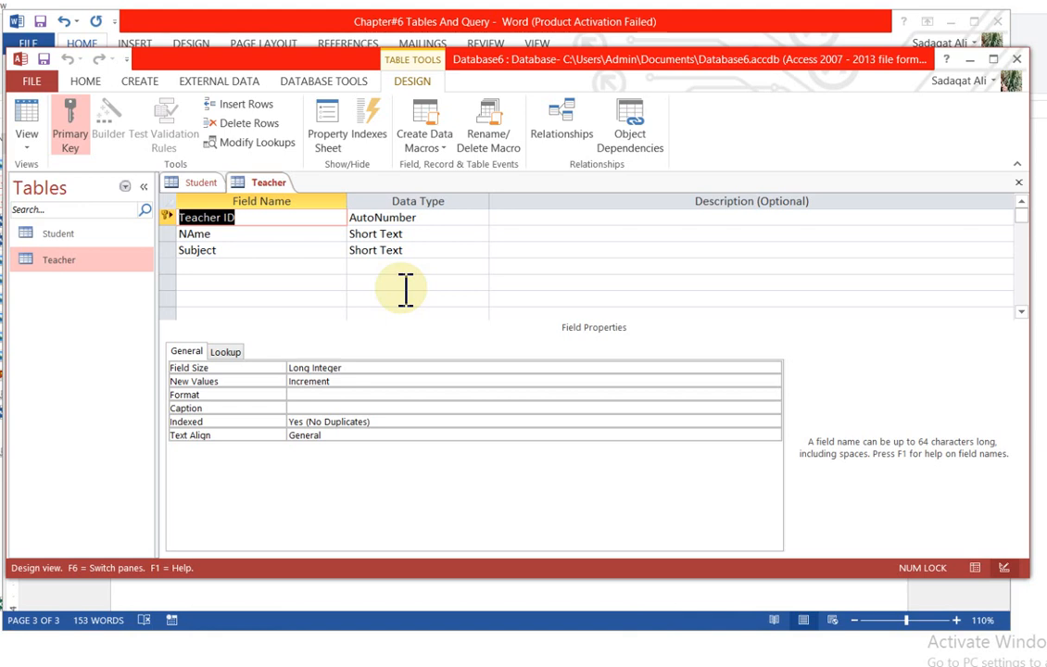
click(1019, 184)
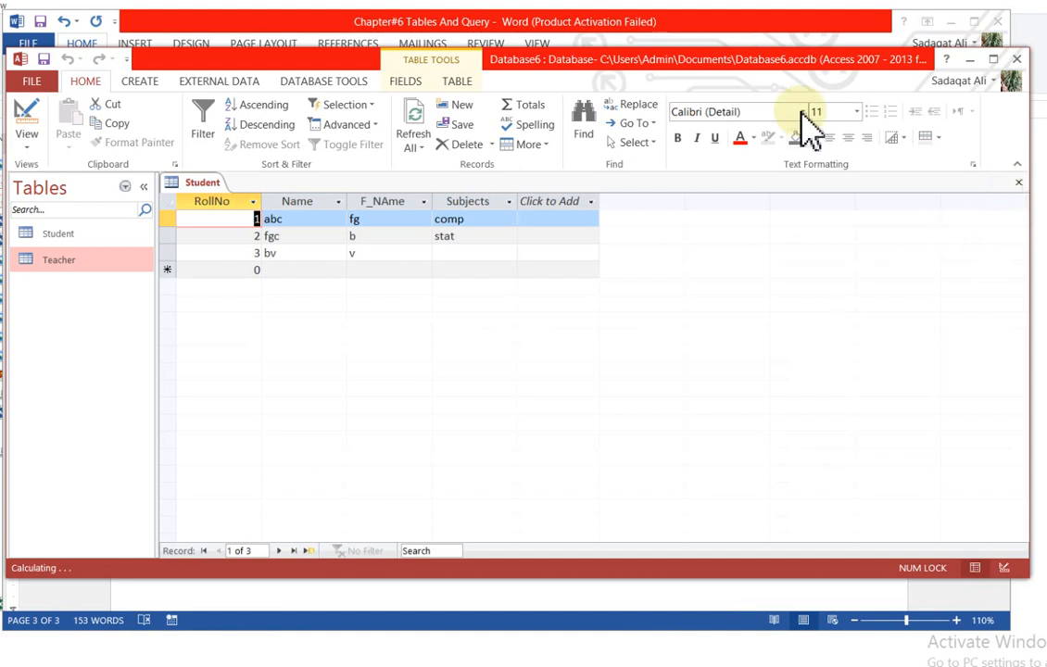
Try to add the Contacts application part to the database while keeping the open objects open
click(146, 84)
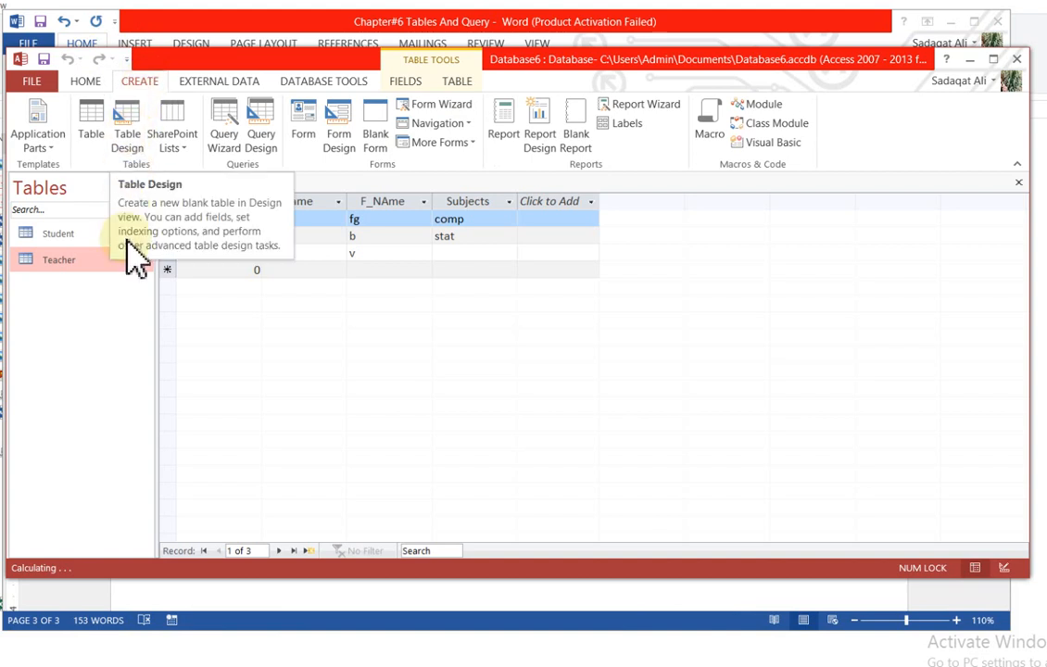
click(62, 155)
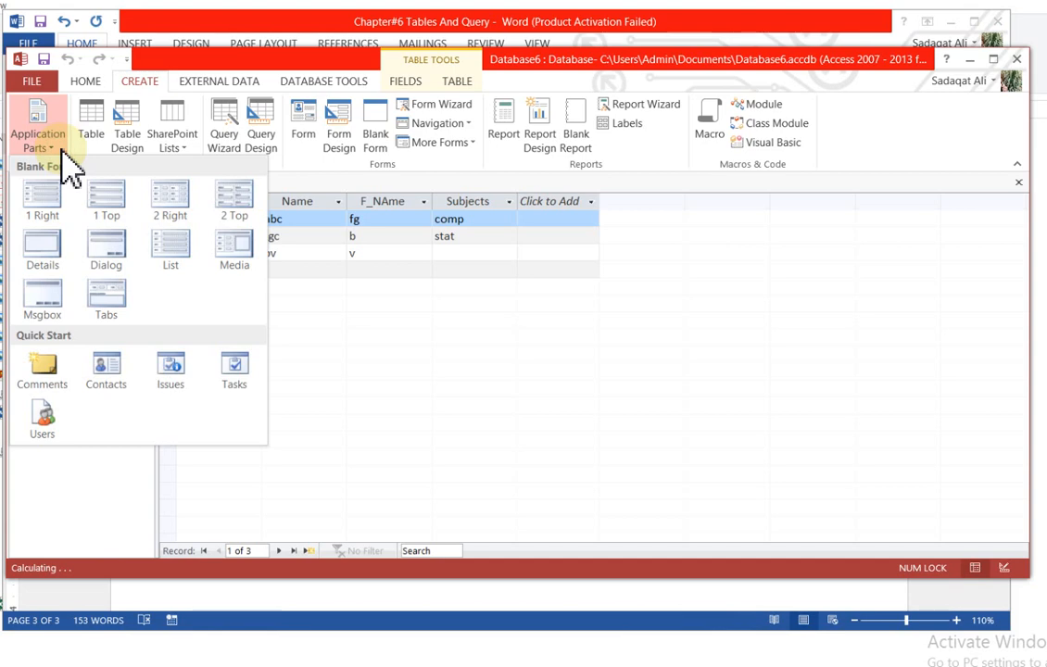
click(105, 371)
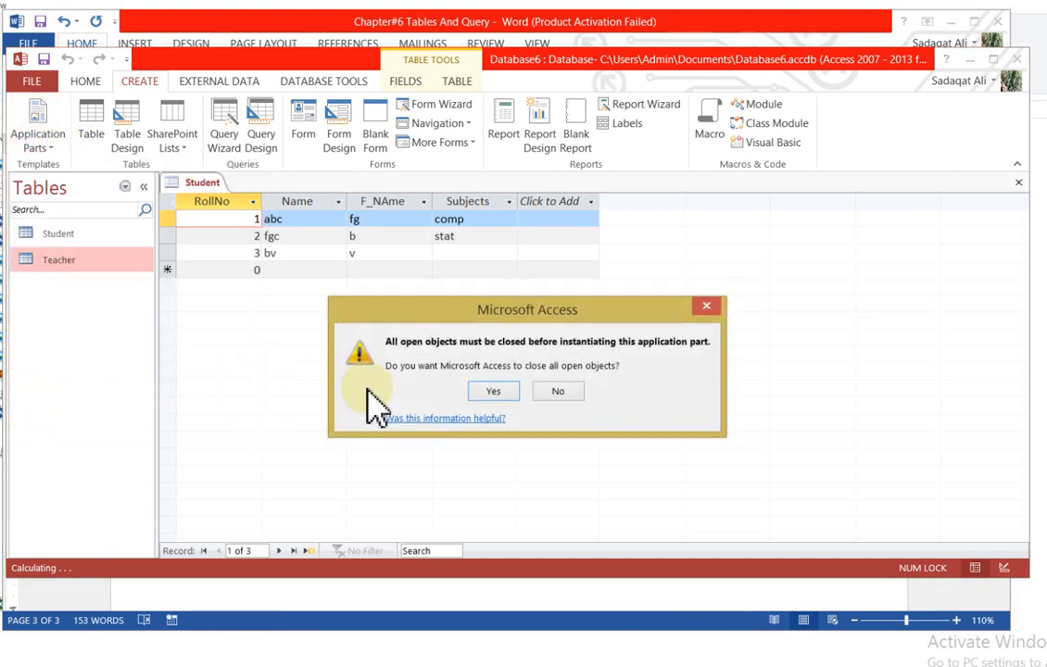
click(549, 391)
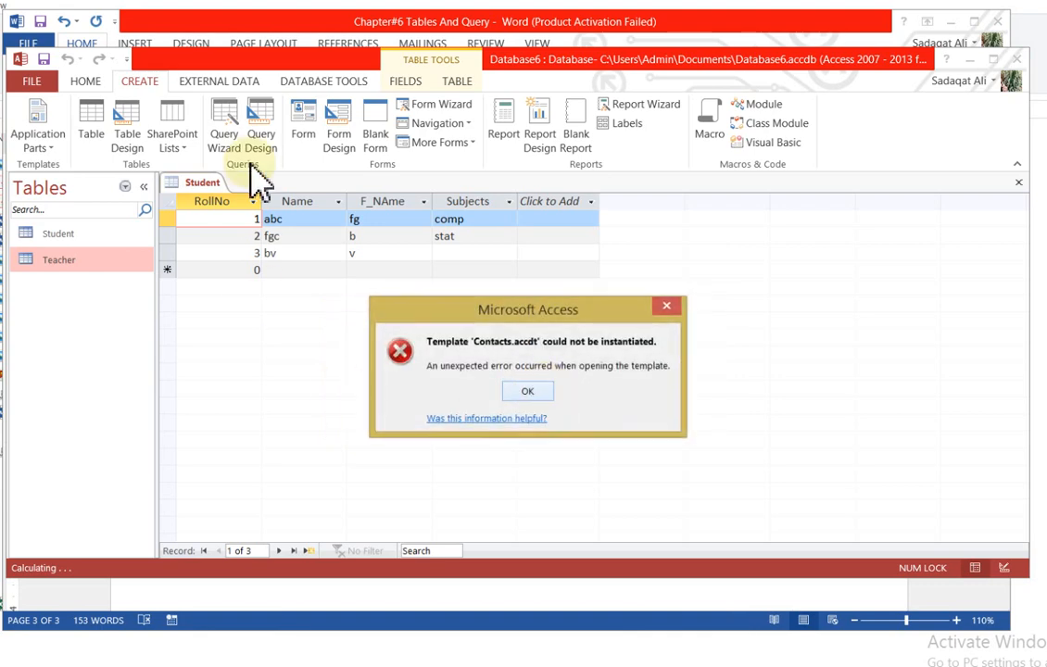
click(541, 393)
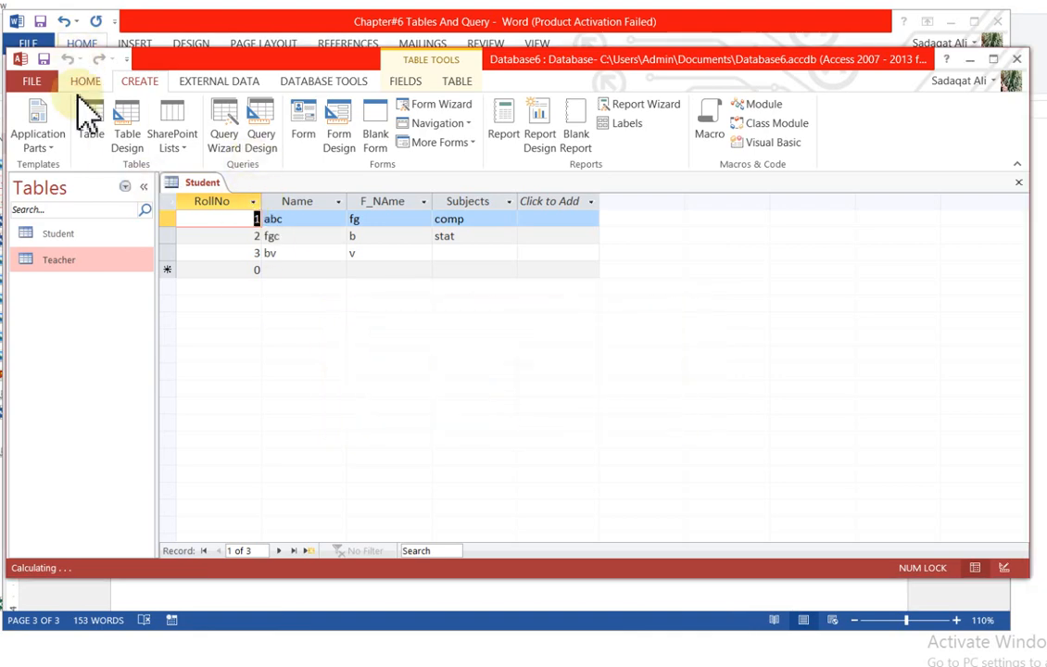
Review the Student table's structure in Design View, and close Access to return to the Word notes
click(86, 81)
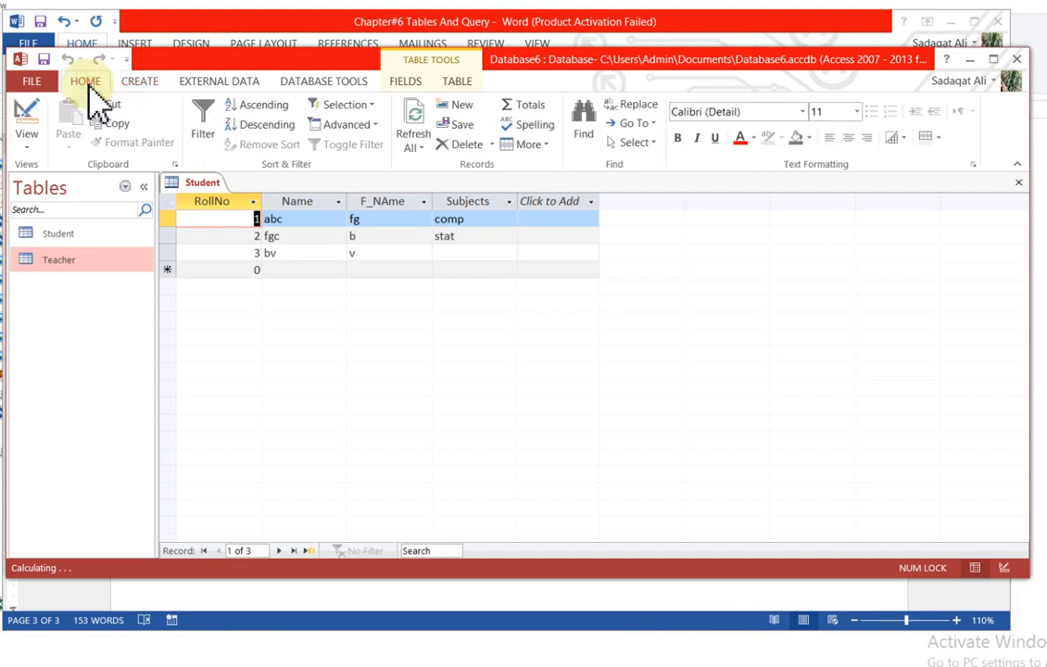
click(32, 149)
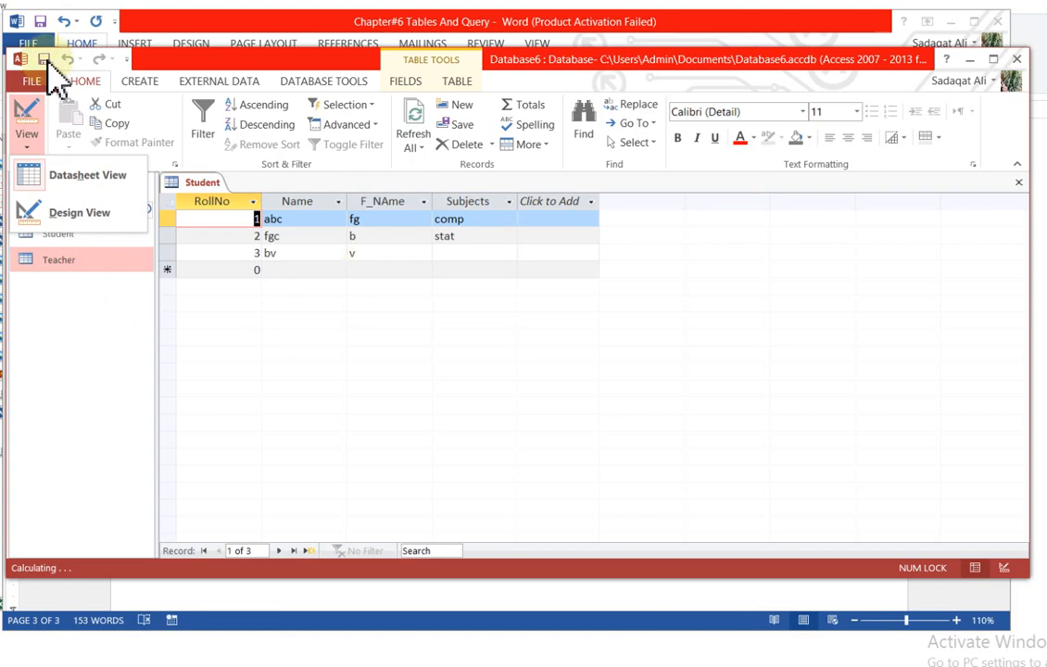
click(74, 213)
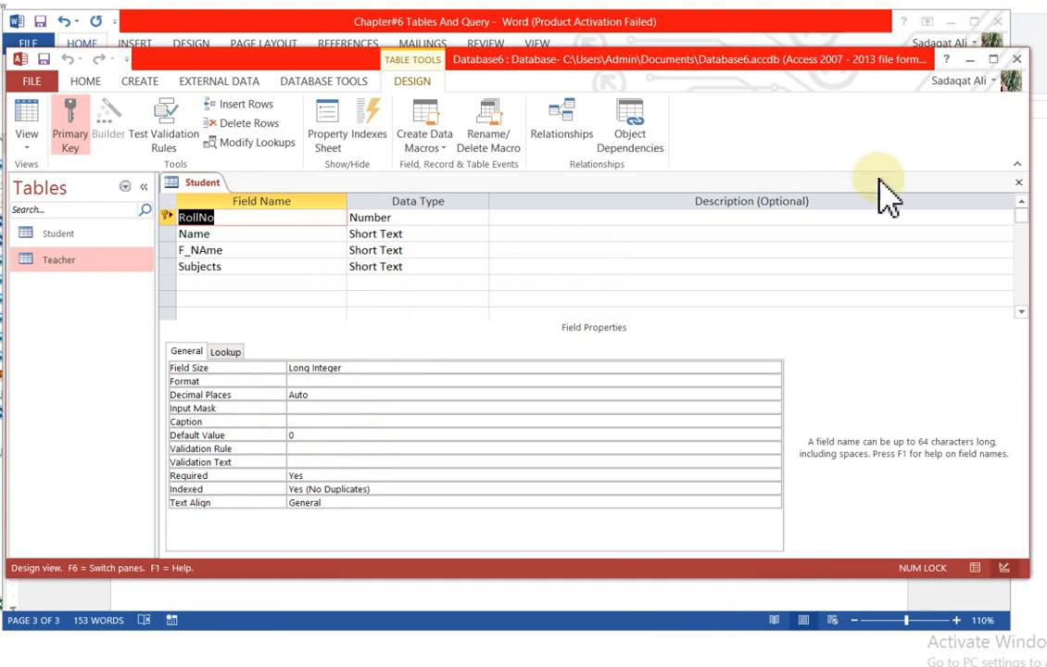
click(1019, 63)
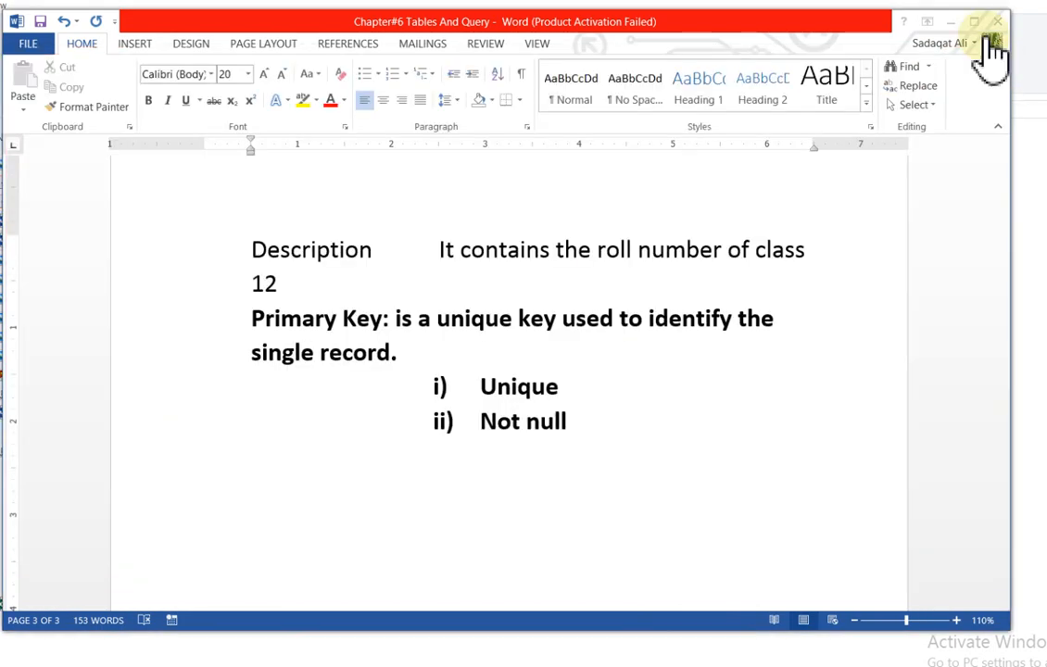